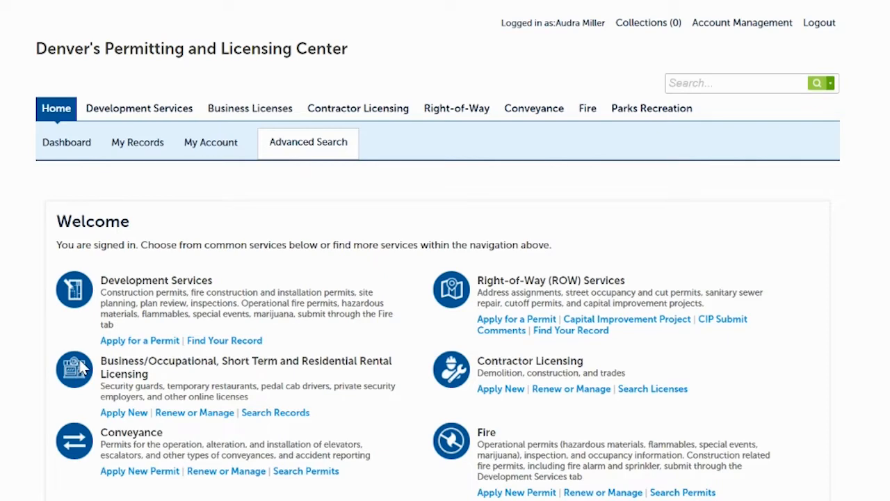
Start a new business license application using the Application Package type and proceed through the introduction pages to the establishment questions
left_click(134, 413)
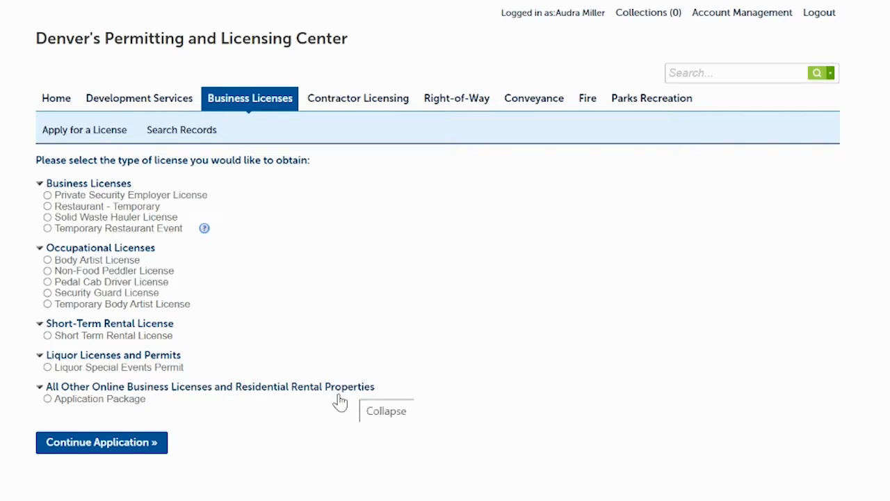
left_click(104, 444)
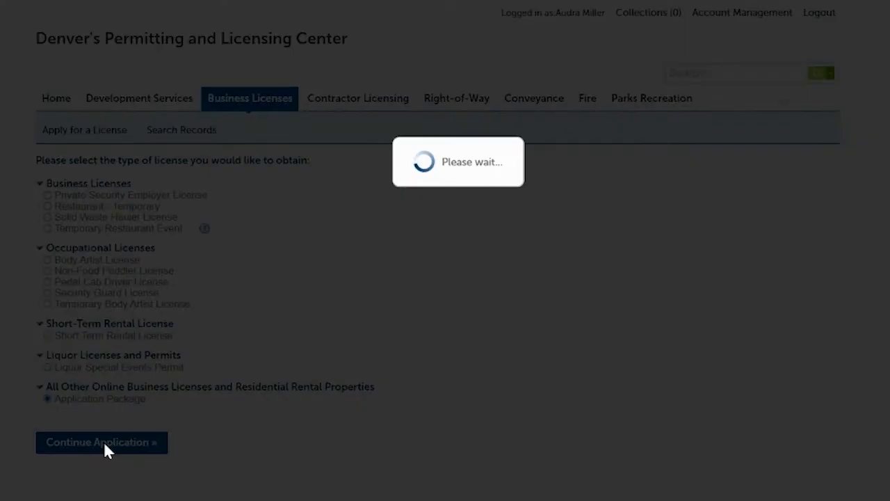
scroll(362, 42, "down", 3)
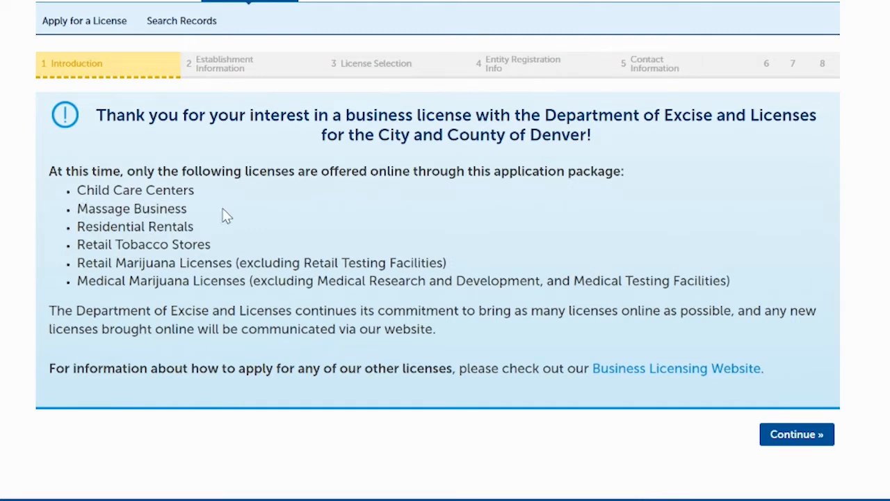
left_click(778, 439)
scroll(438, 279, "down", 4)
scroll(437, 279, "down", 1)
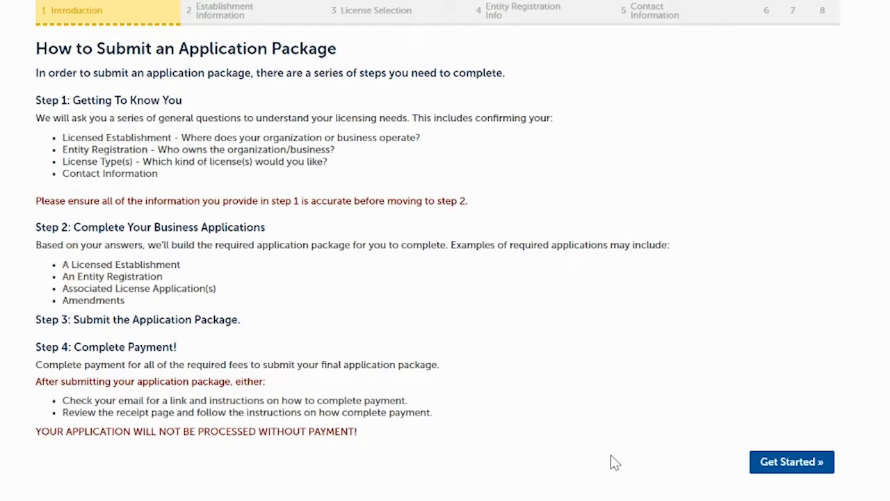
left_click(794, 462)
Answer Yes to the Licensed Establishment being located in Denver and continue the application
scroll(445, 278, "down", 2)
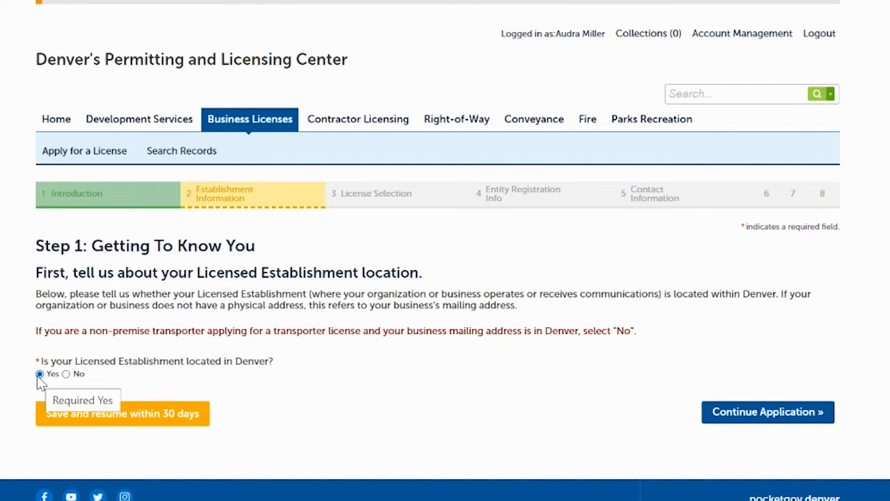
left_click(769, 414)
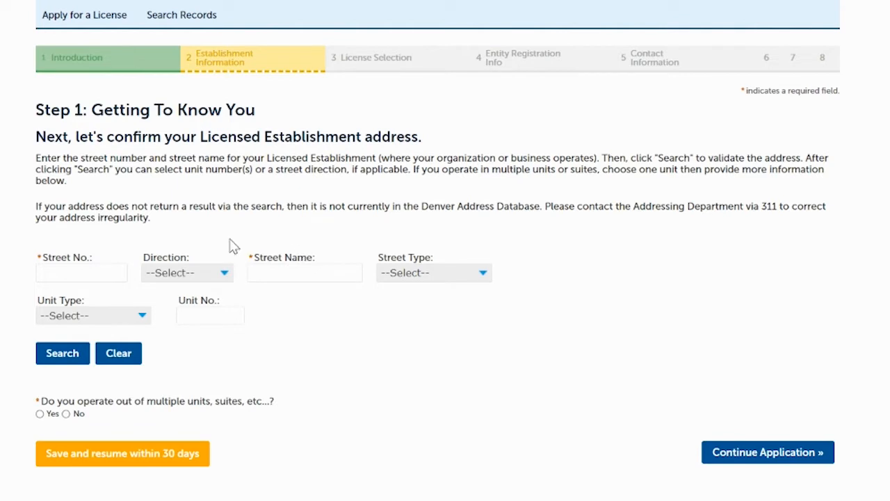
Enter the establishment's street number and street name, answer No to operating out of multiple units, and search for the address
left_click(93, 271)
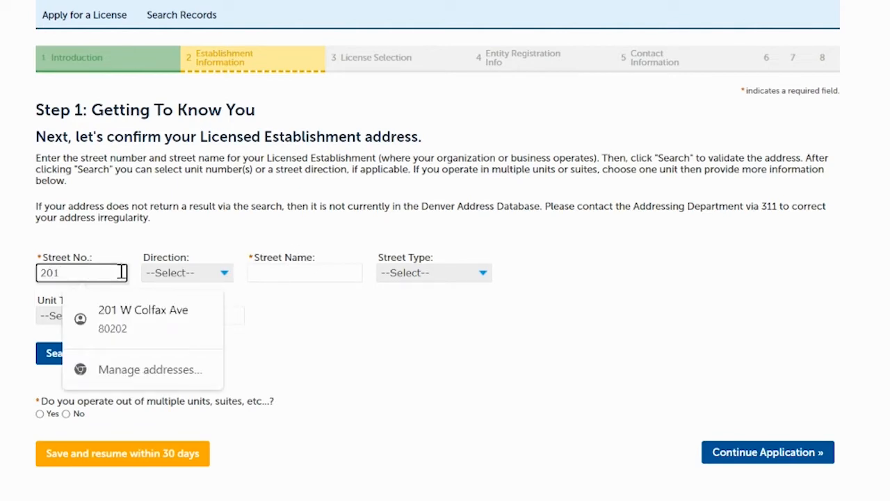
left_click(282, 273)
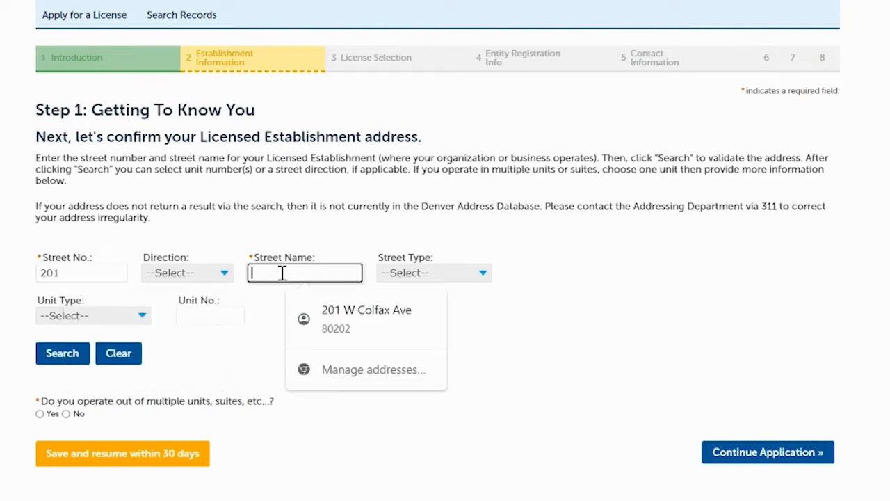
type("Colfax")
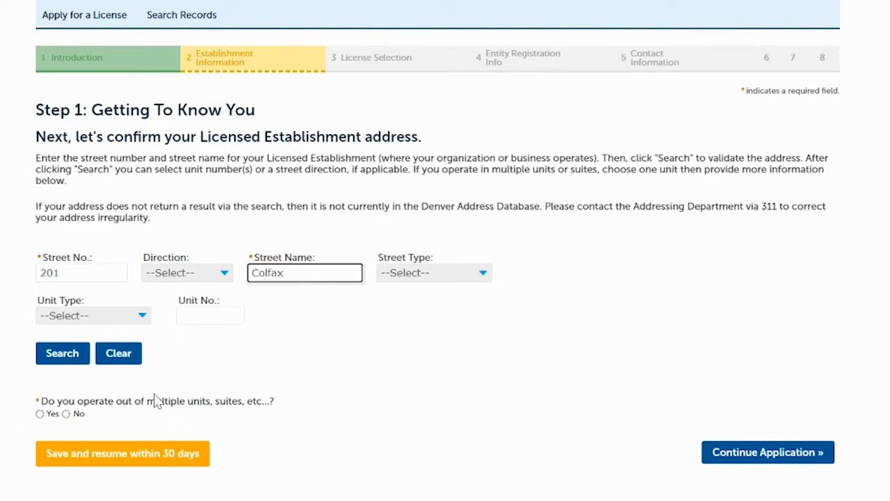
left_click(66, 416)
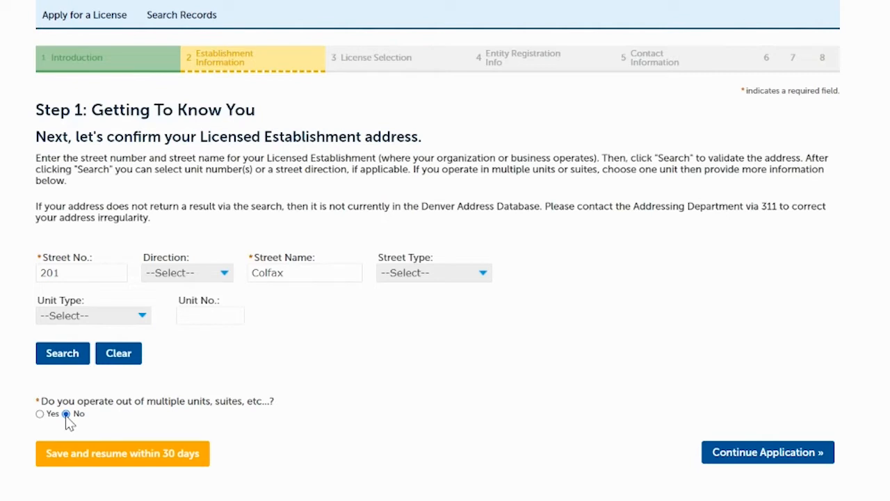
left_click(68, 363)
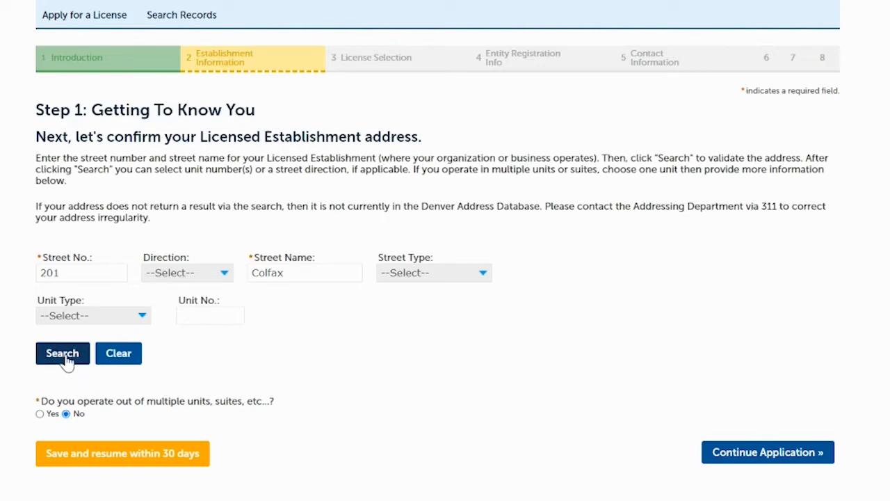
left_click(65, 356)
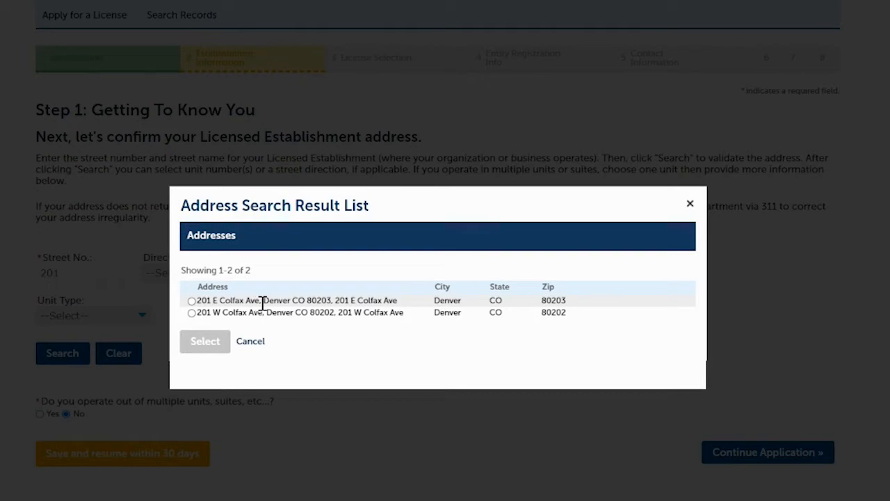
Choose the west-side address match with its first associated parcel and listed owner, and continue the application
left_click(192, 313)
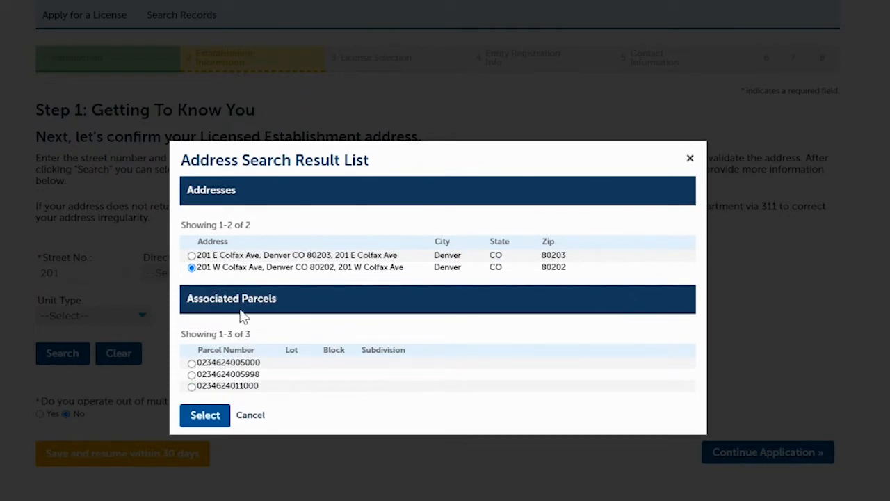
left_click(192, 364)
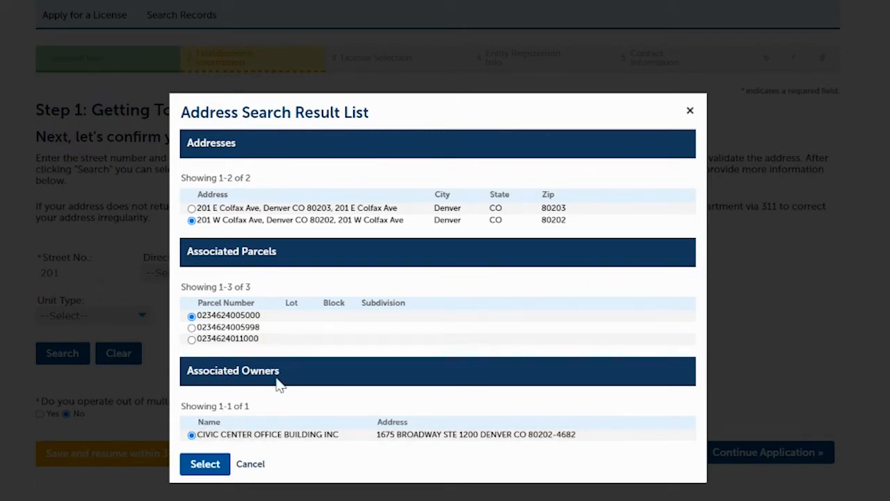
left_click(201, 468)
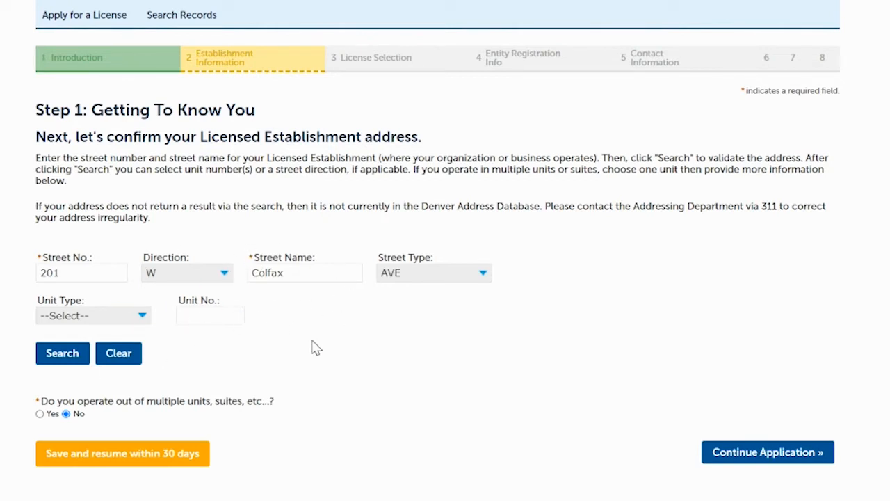
left_click(781, 454)
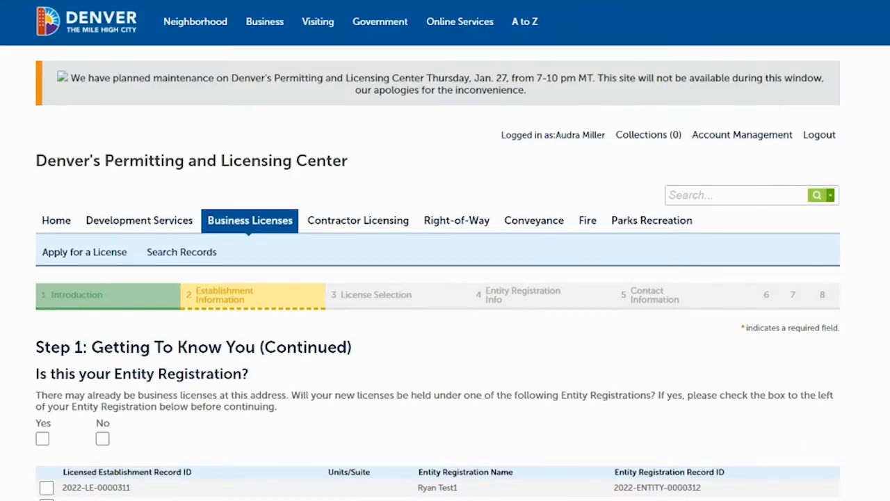
Try answering Yes to the Entity Registration question and selecting the fourth listed Licensed Establishment record
scroll(445, 278, "down", 3)
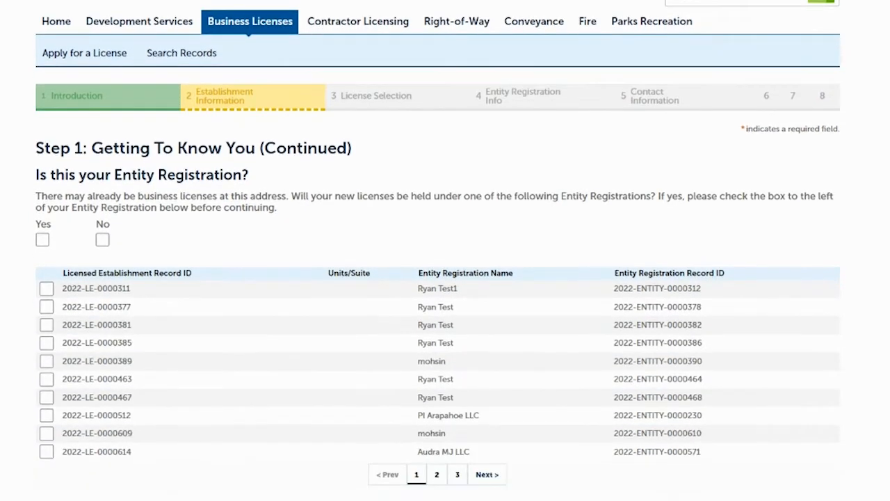
scroll(445, 278, "down", 1)
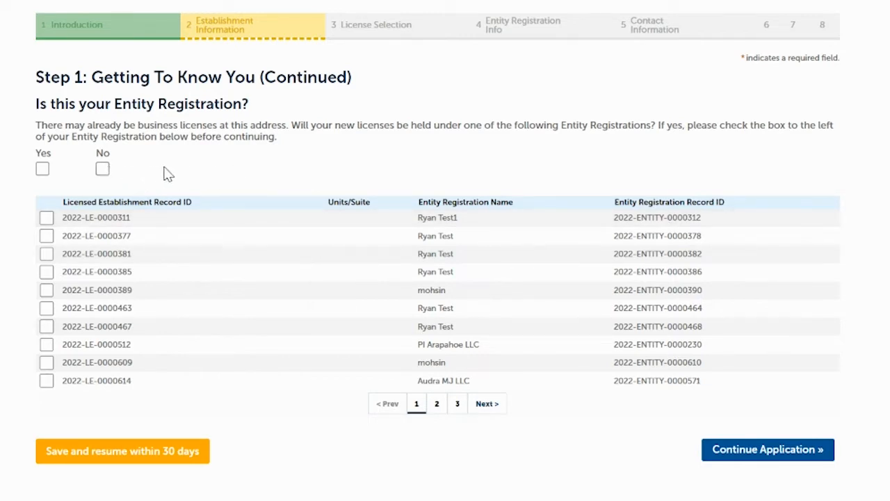
left_click(102, 171)
left_click(42, 170)
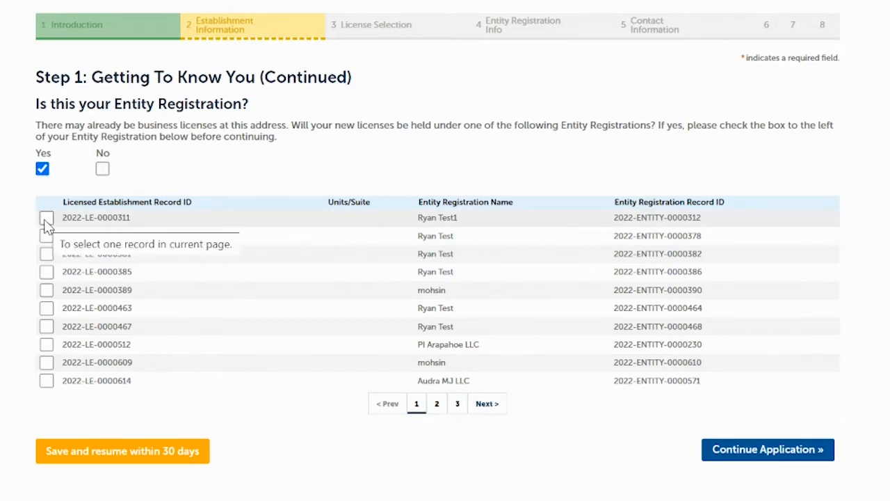
left_click(46, 273)
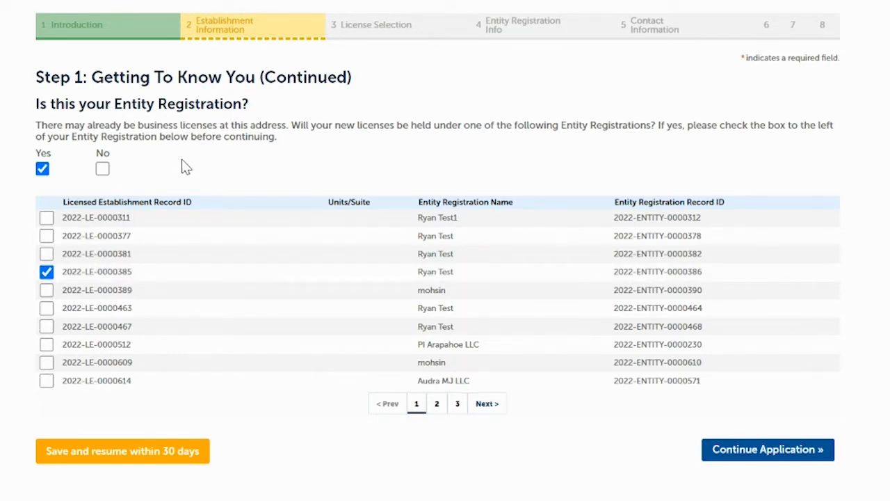
Answer No to holding the license under one of the listed Entity Registrations and continue to license selection
left_click(102, 171)
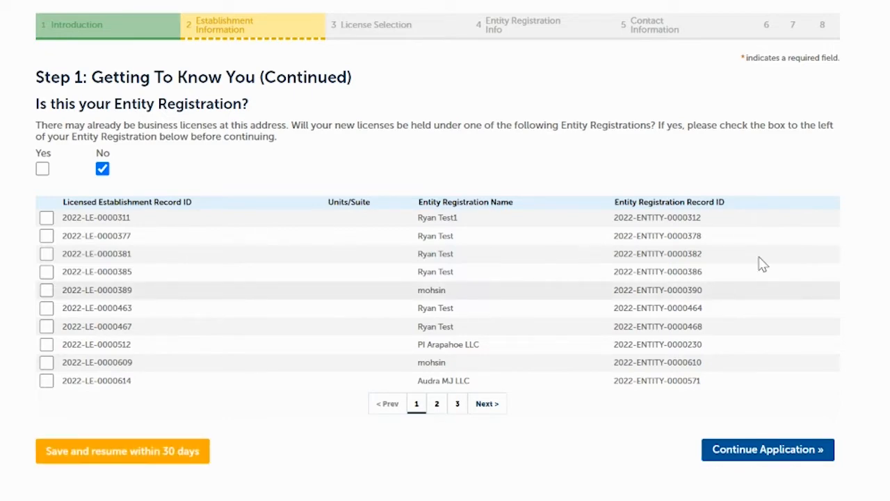
scroll(727, 294, "up", 2)
scroll(438, 252, "up", 2)
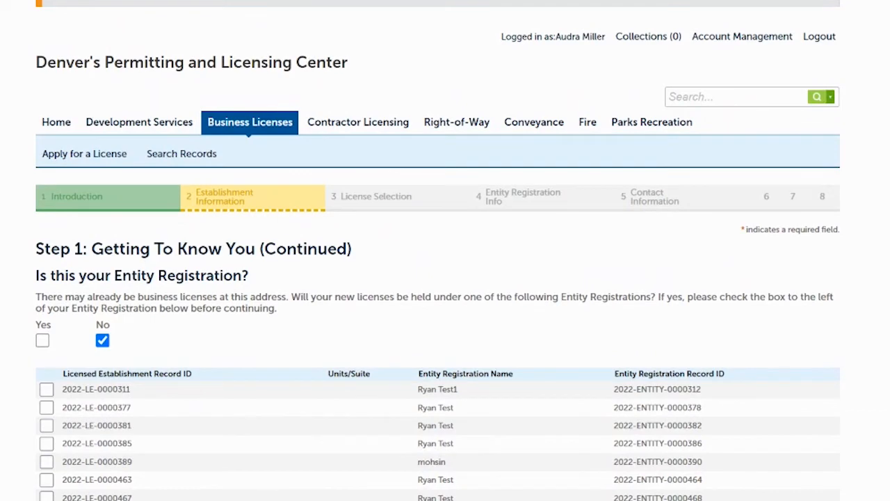
scroll(446, 251, "down", 3)
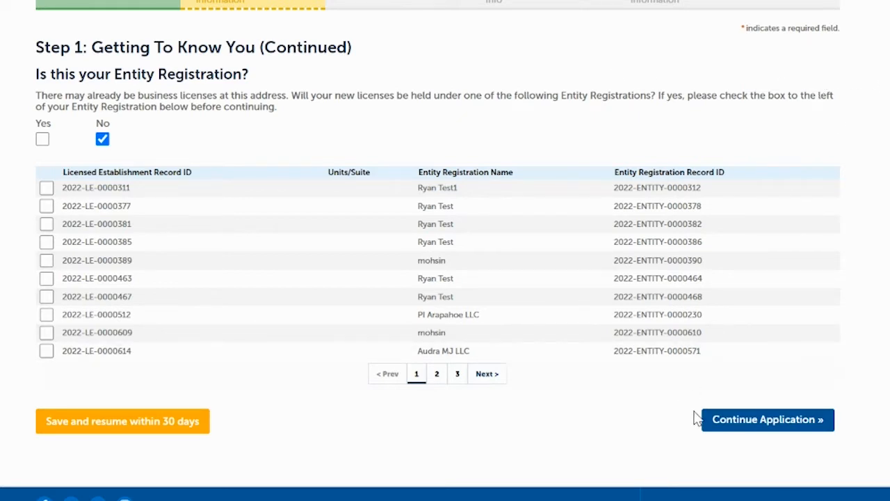
left_click(730, 422)
Add a Massage Business License to the application package and continue to the entity registration information
scroll(441, 215, "down", 4)
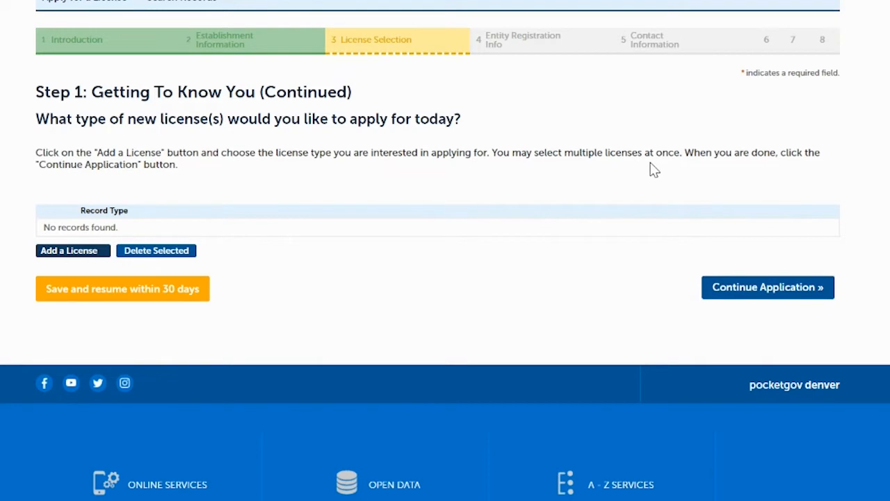
left_click(63, 255)
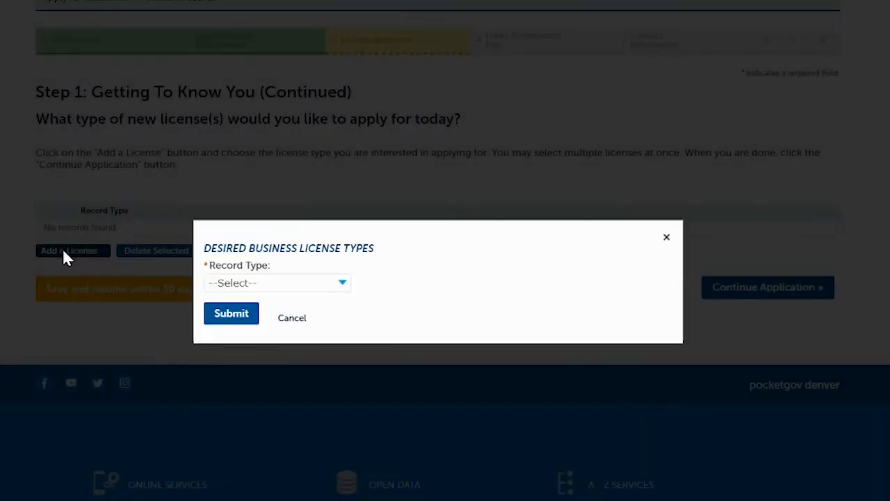
left_click(285, 282)
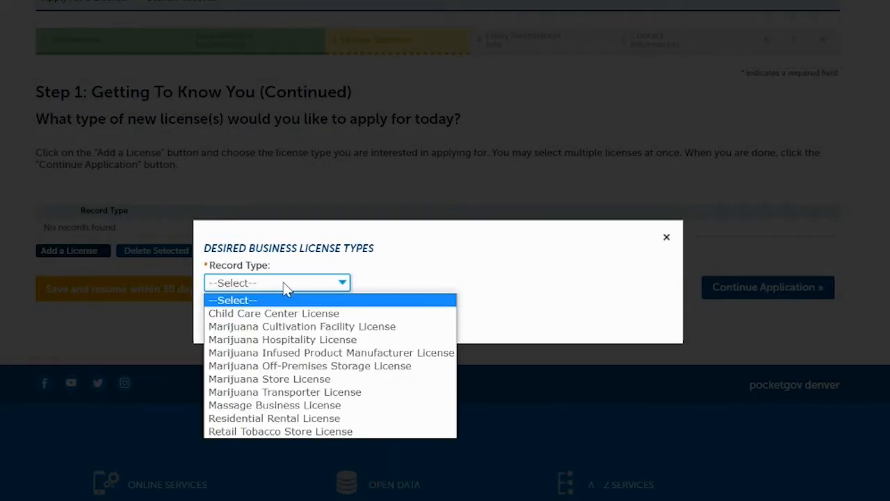
left_click(255, 405)
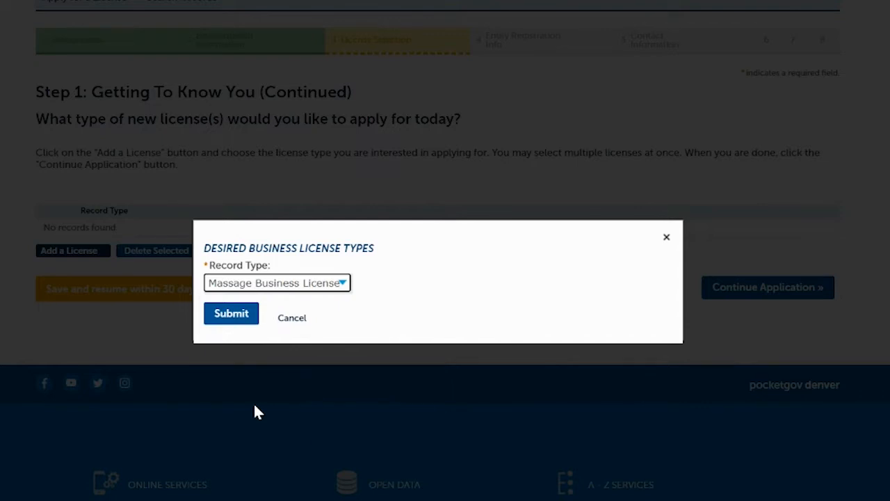
left_click(231, 318)
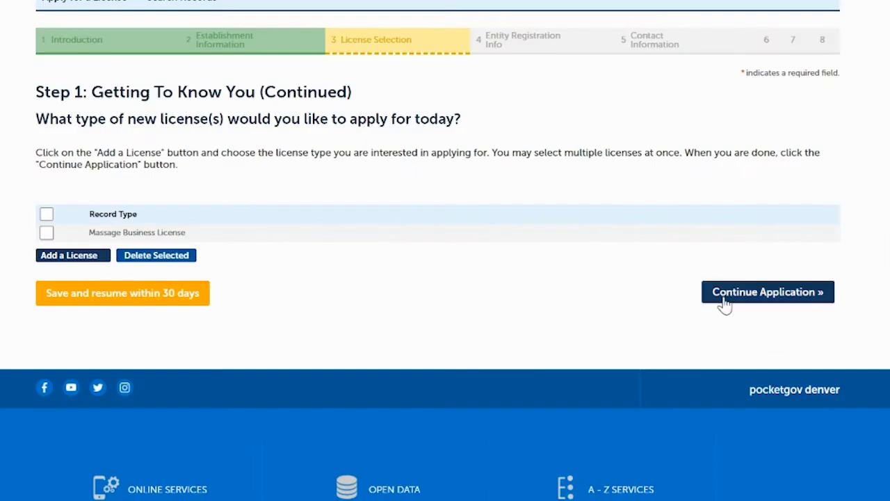
left_click(770, 295)
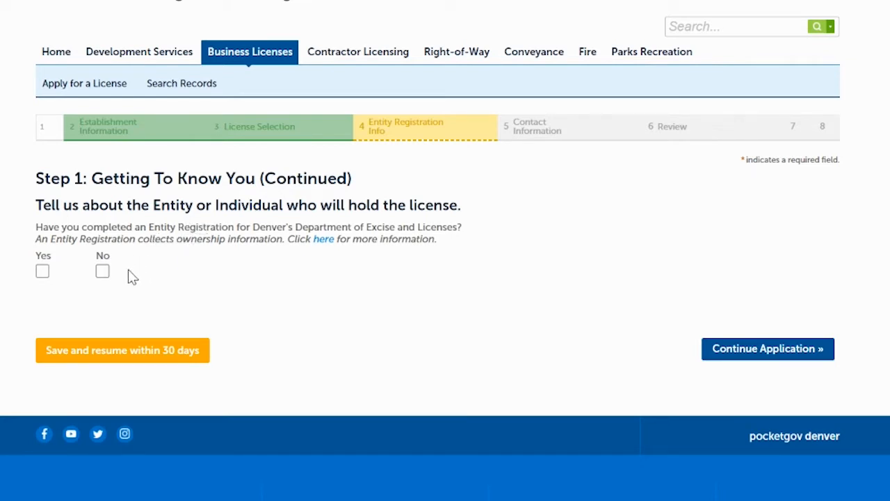
Answer No to having completed an Entity Registration and set the entity type to Limited Liability Company
left_click(43, 272)
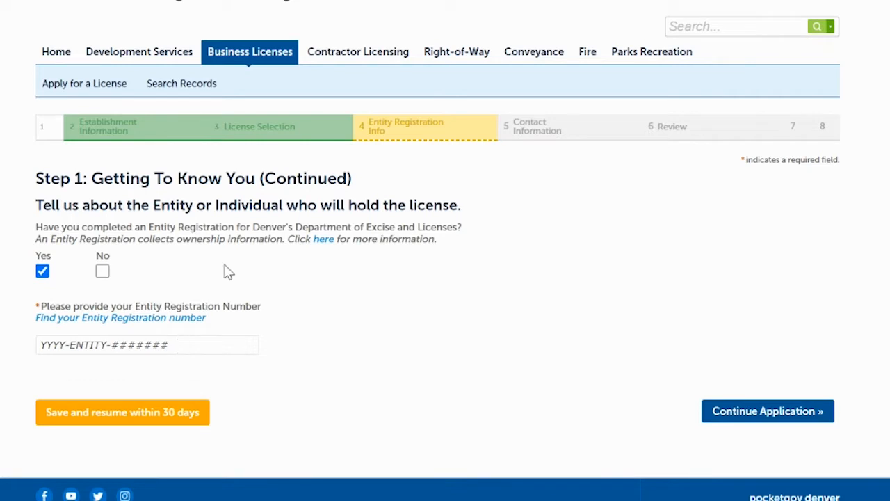
left_click(103, 273)
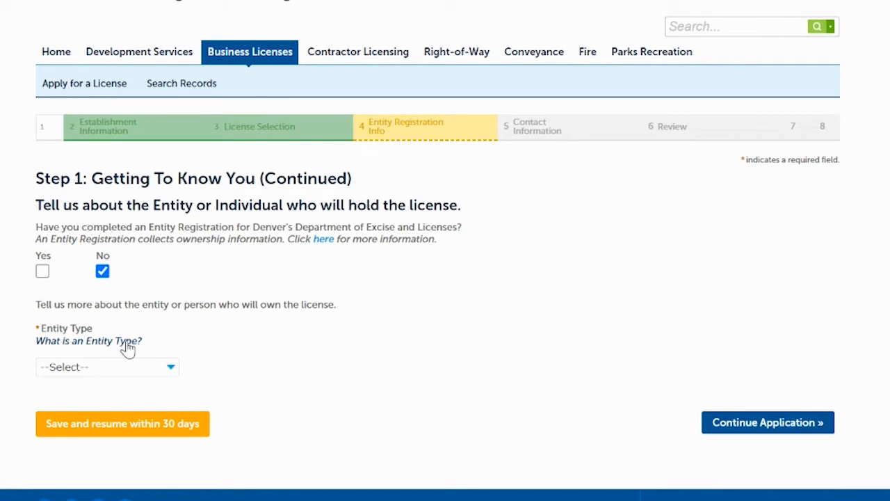
left_click(146, 372)
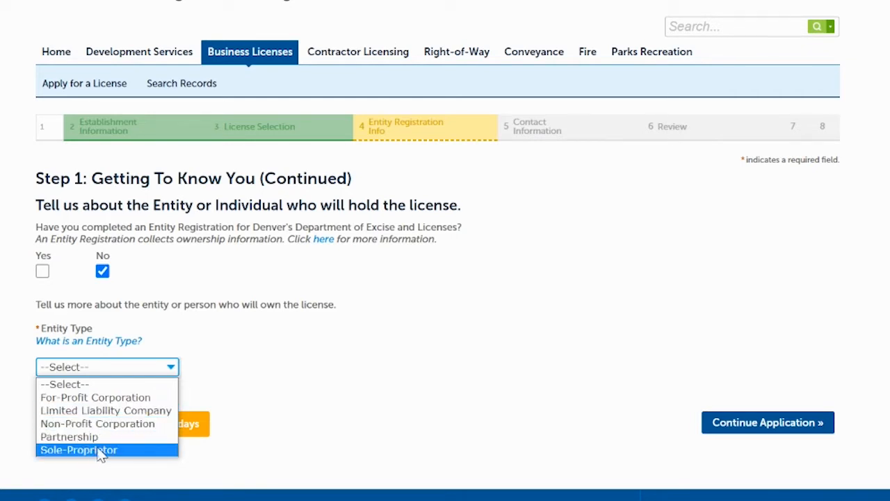
left_click(127, 411)
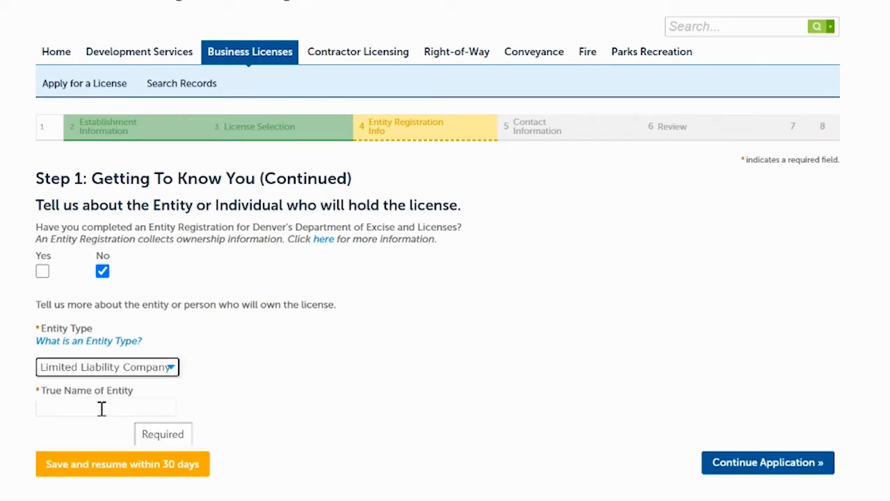
Enter EXL Training Videos, LLC as the true name of the entity and continue to the contact information
left_click(101, 409)
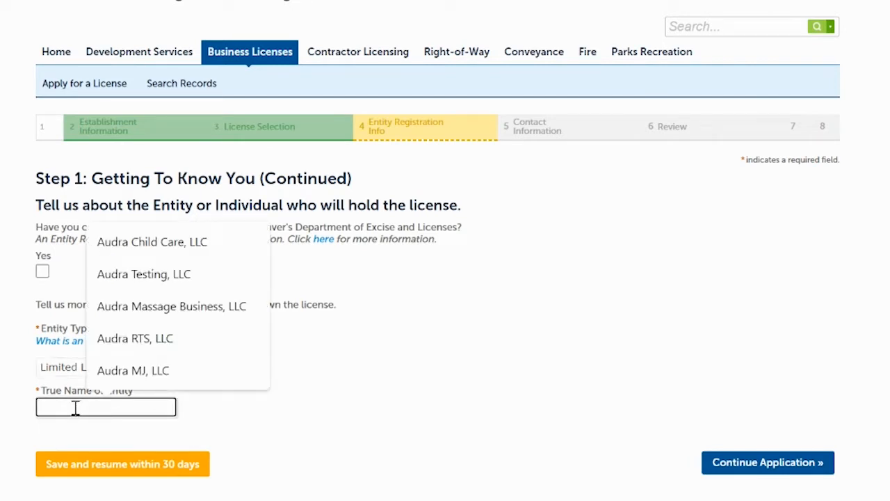
type("EXL Training ")
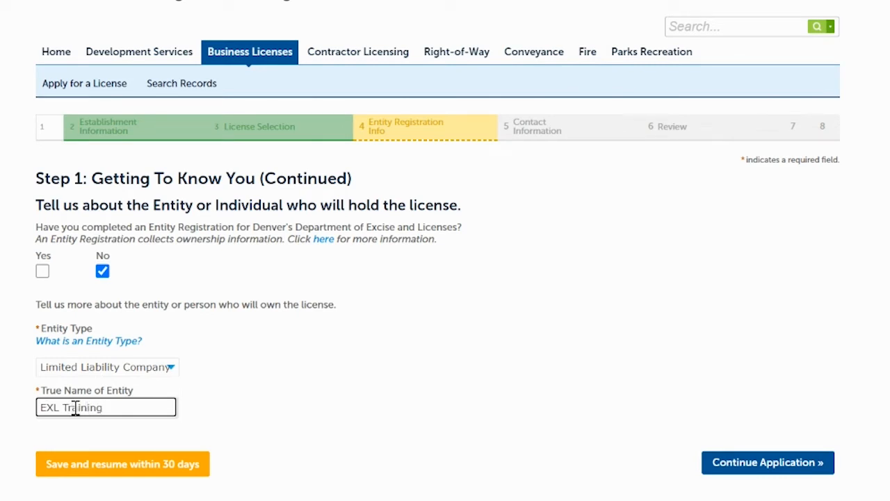
type("Videos, LLC")
left_click(757, 465)
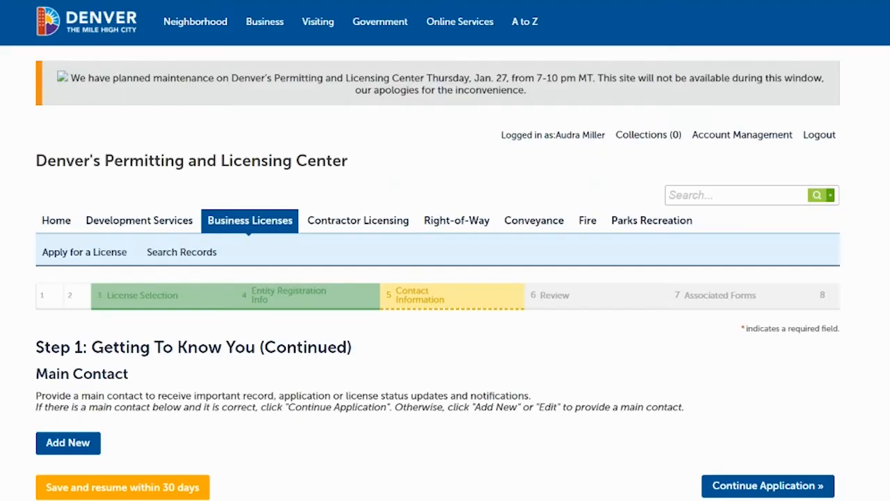
Add a new main contact with EXL as the first name and Training as the last name
scroll(604, 238, "down", 2)
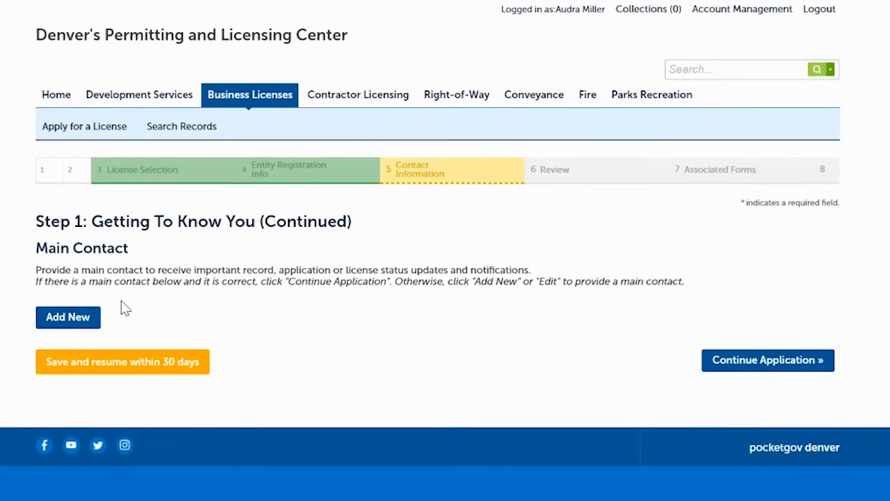
left_click(75, 318)
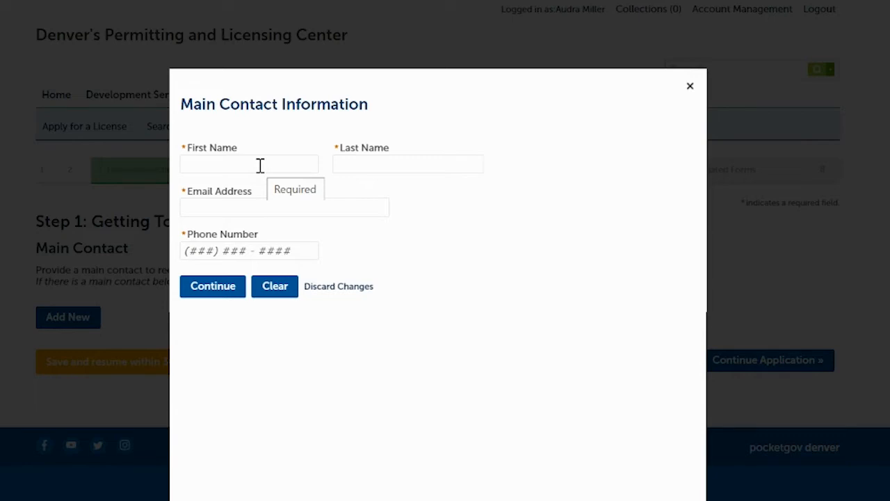
left_click(260, 166)
type("EXL")
key("Tab")
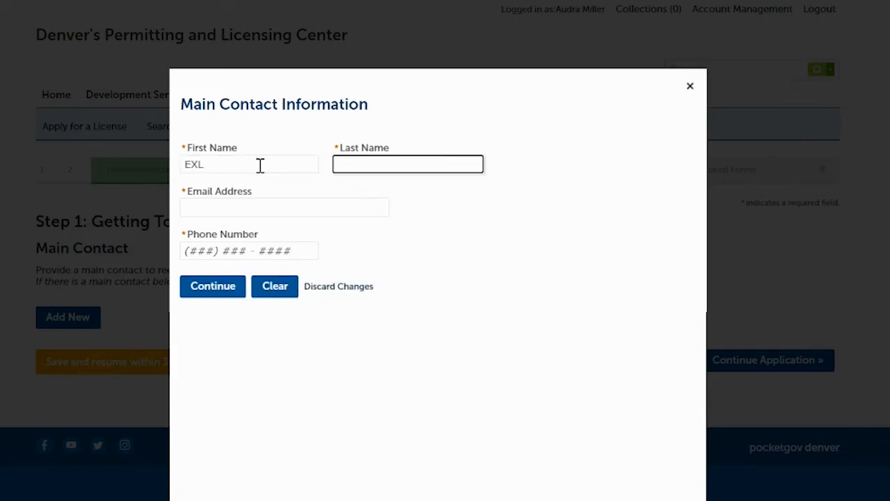
type("Training")
Fill in the main contact's email address and phone number, save the contact and continue to the mailing address
left_click(238, 207)
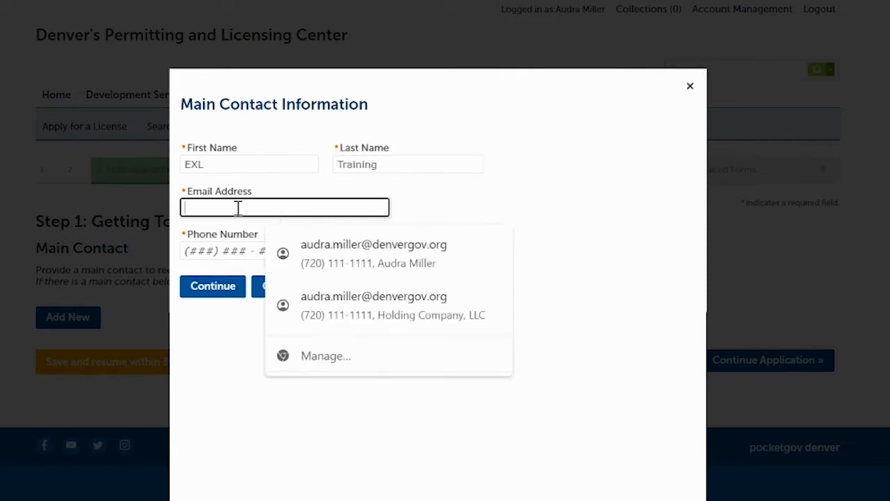
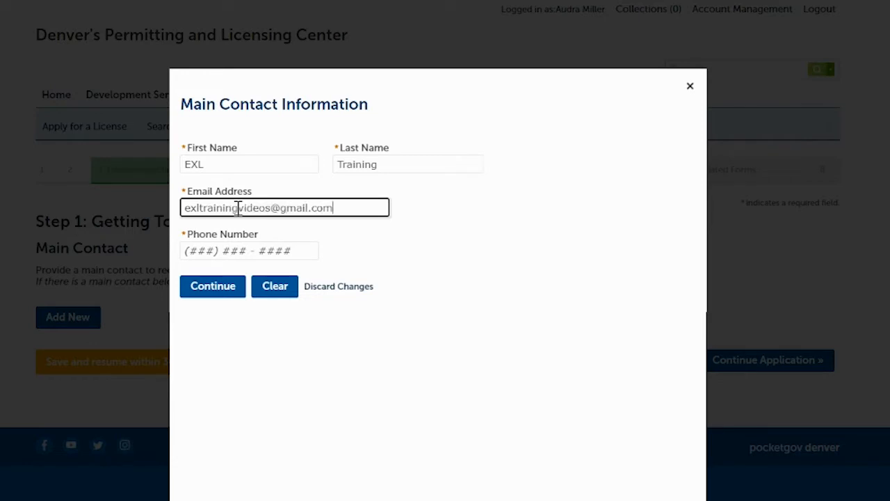
left_click(188, 255)
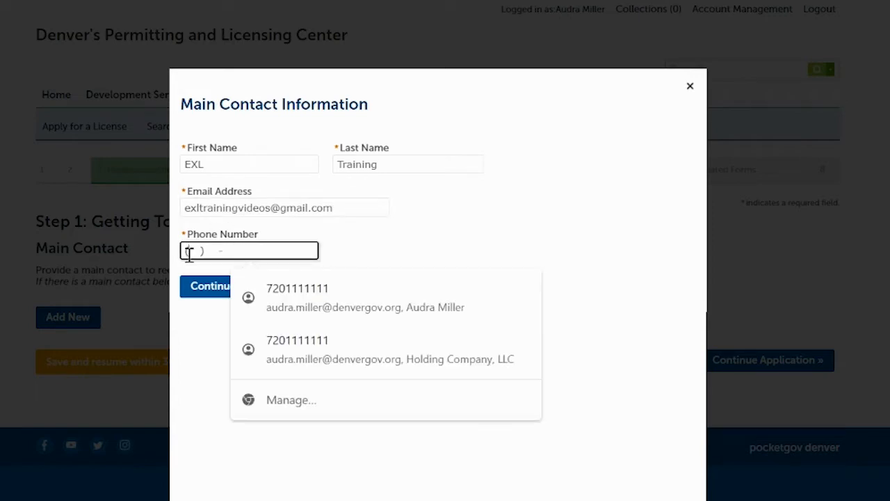
type("7201111111")
left_click(447, 240)
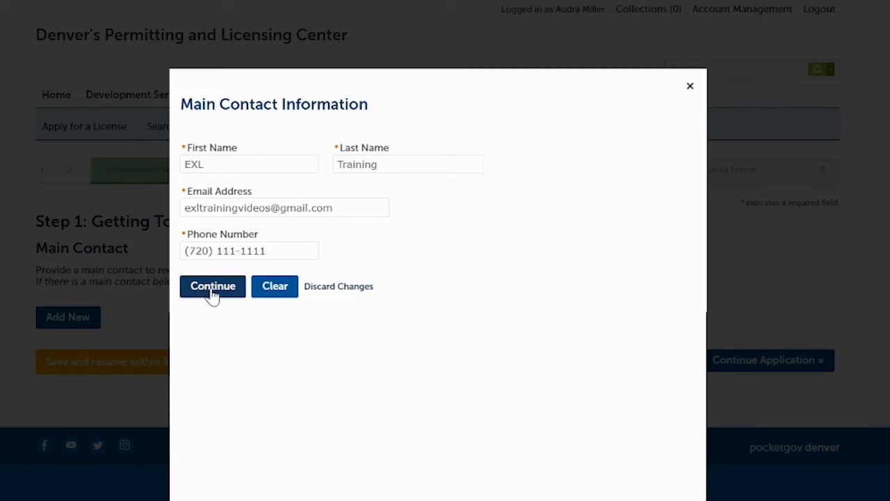
left_click(213, 291)
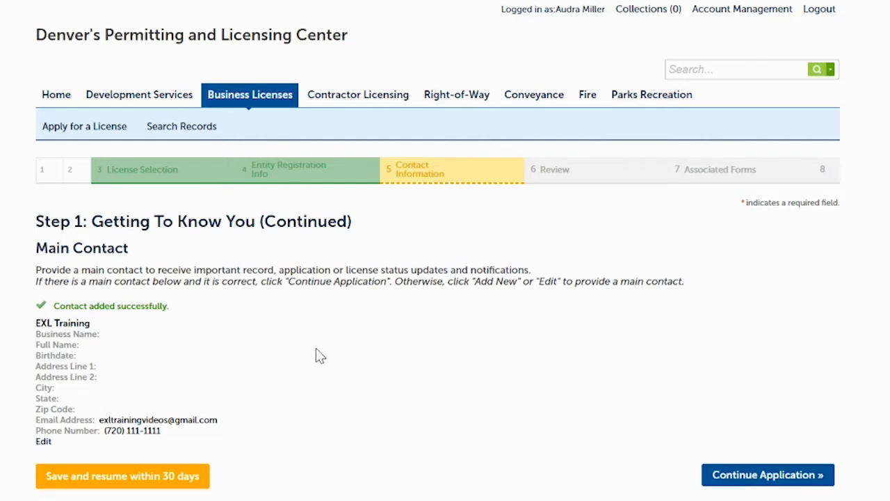
left_click(750, 476)
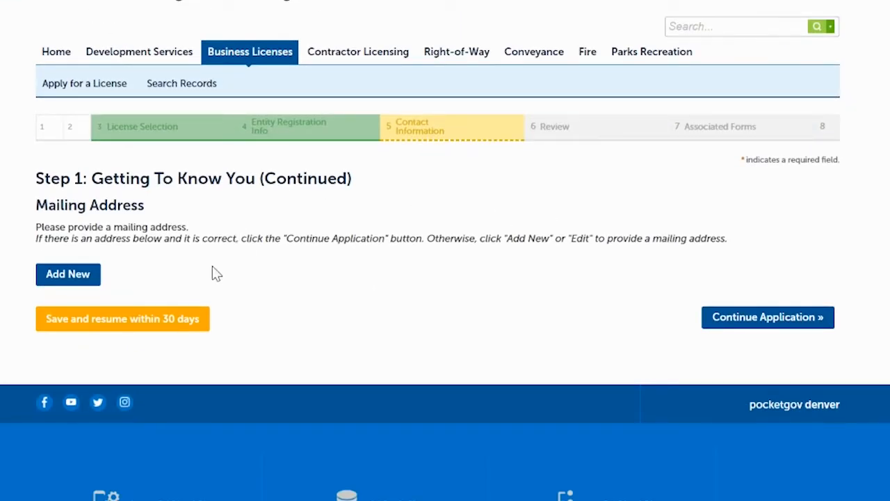
Add a new mailing address with EXL Training Videos, LLC as the Mail To recipient
left_click(74, 277)
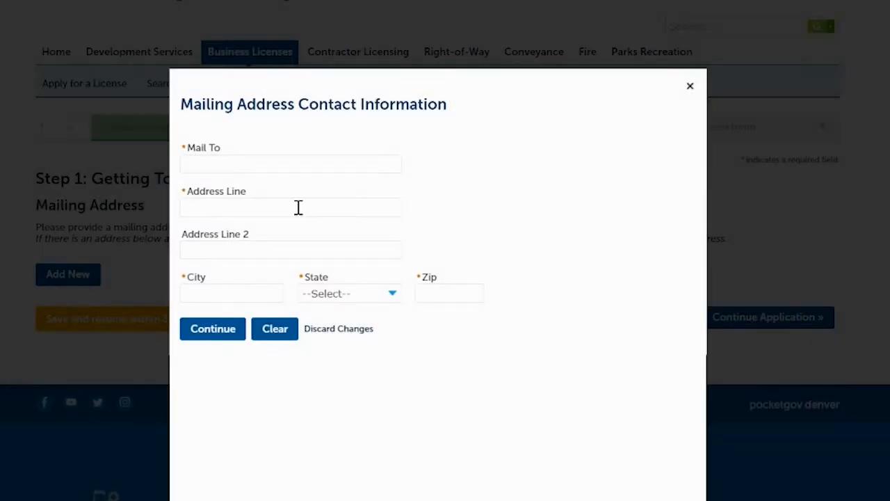
left_click(285, 166)
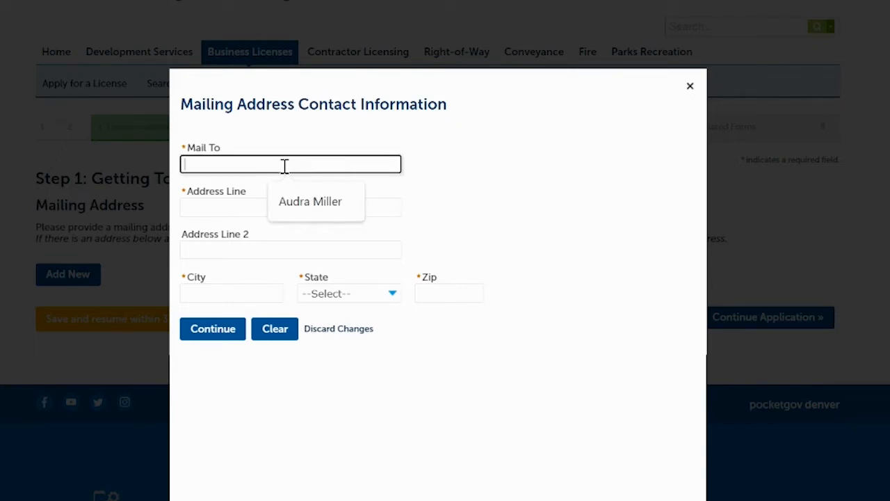
type("EXL Training Videos, ")
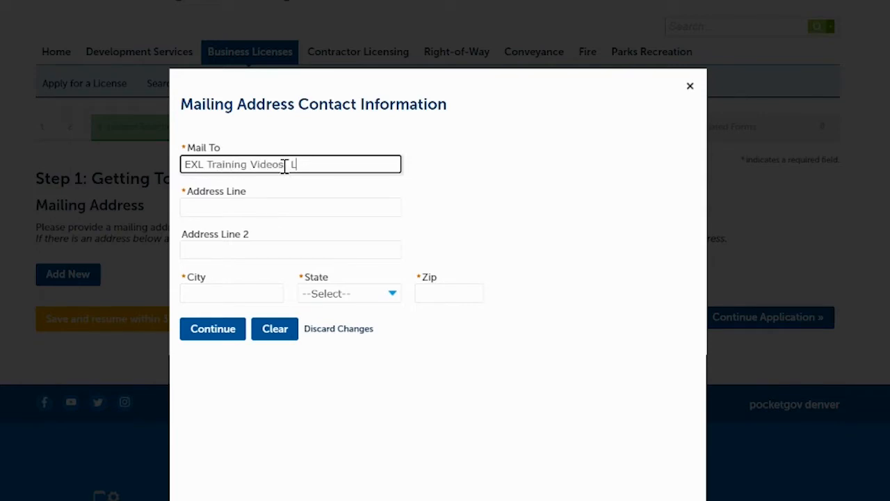
type("LLC")
Fill in the mailing address's street line and its second address line with the department
left_click(274, 210)
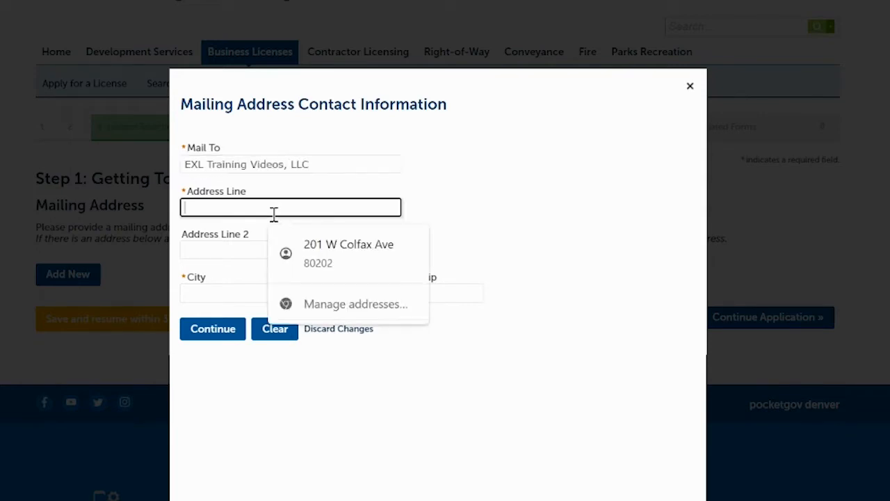
type("201 W Colfax")
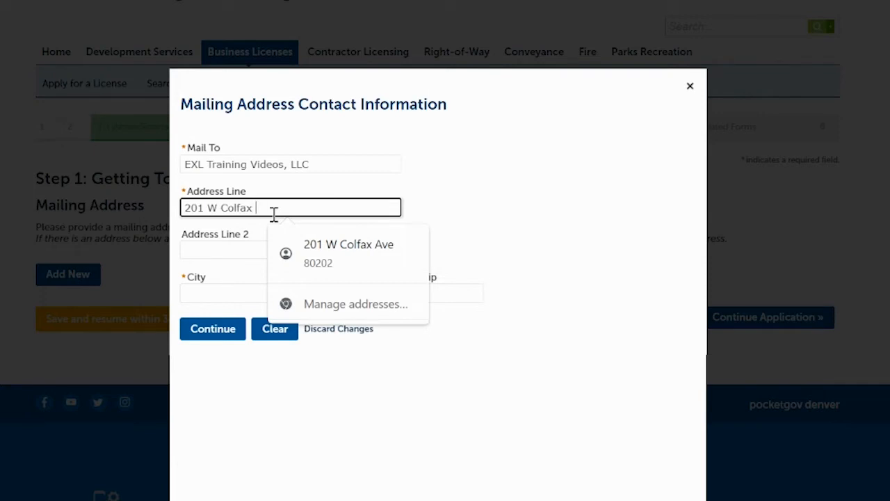
type(" Ave")
left_click(240, 252)
type("Dept. 206")
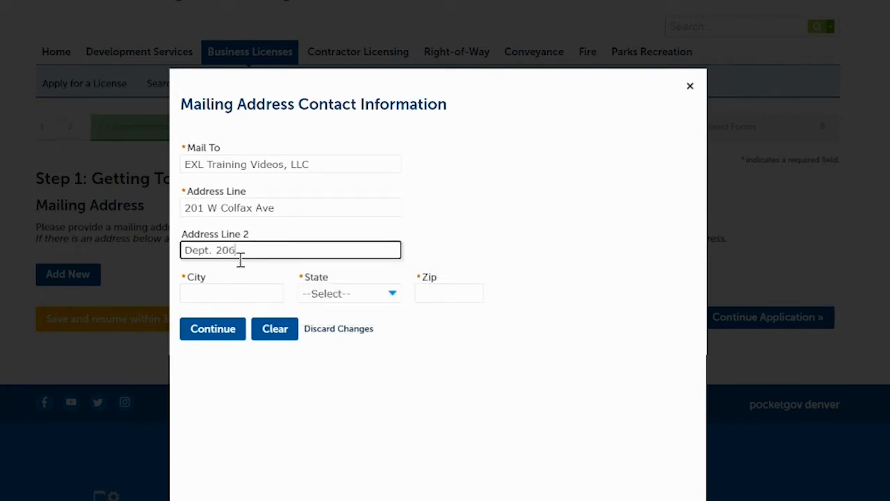
Fill in the mailing address's city, state and ZIP code, then save the address
left_click(239, 293)
type("Denver")
key("Tab")
type("co")
key("Tab")
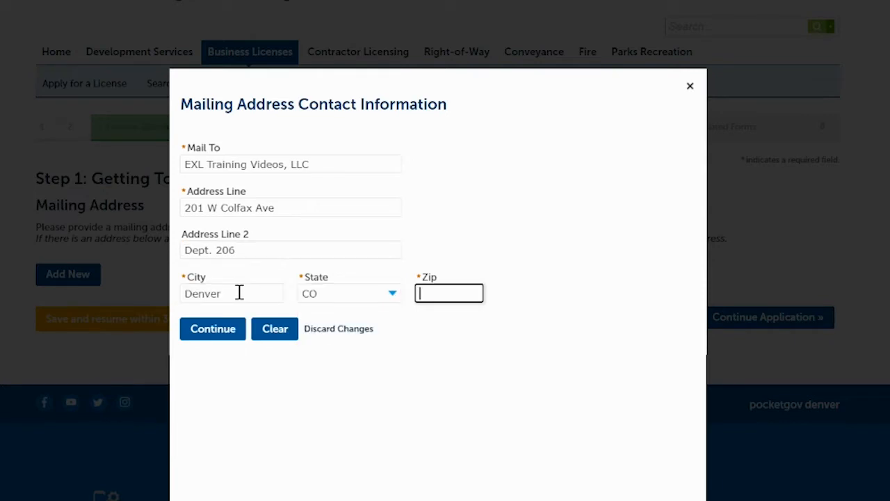
type("80202")
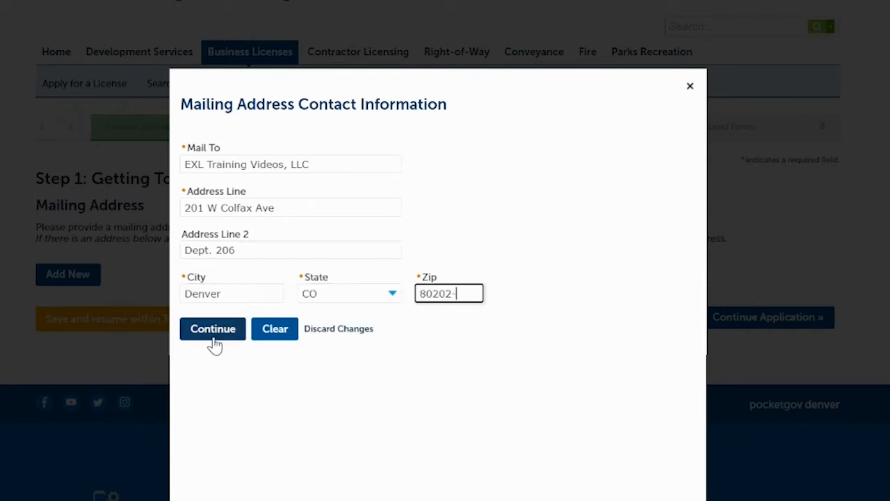
left_click(215, 341)
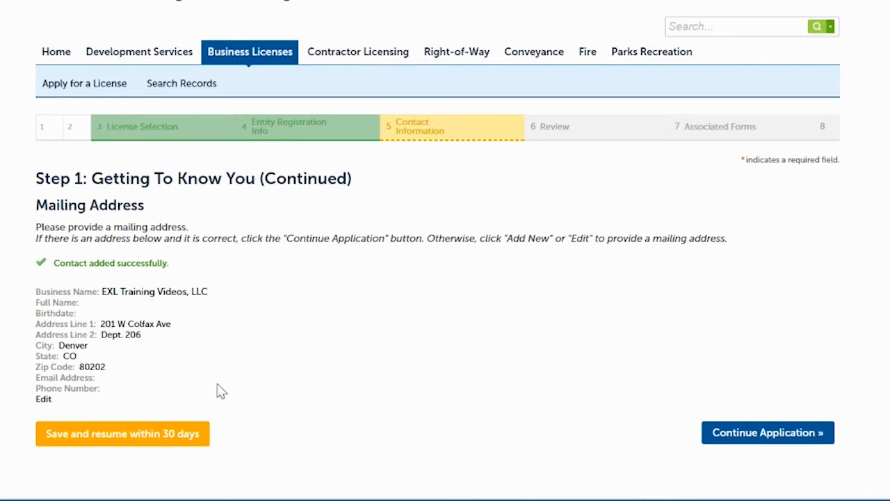
Continue past the mailing address and skip the optional email notification recipient to reach the review
left_click(771, 434)
scroll(611, 267, "down", 2)
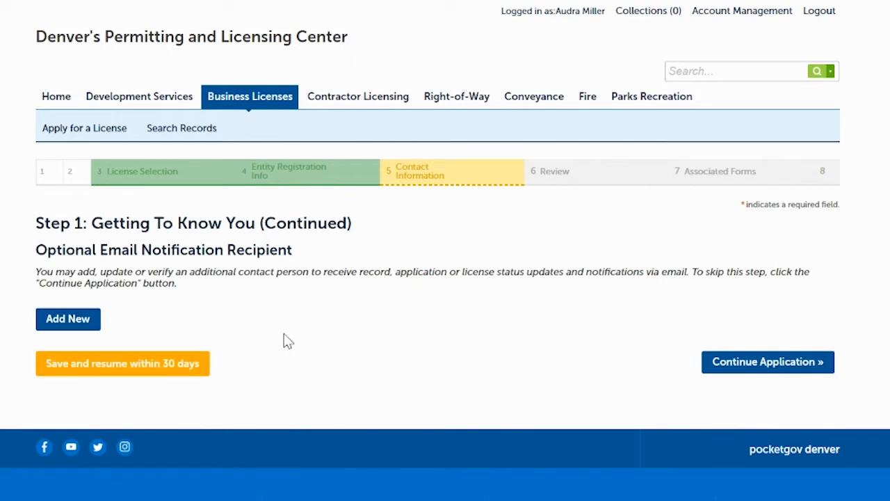
left_click(773, 363)
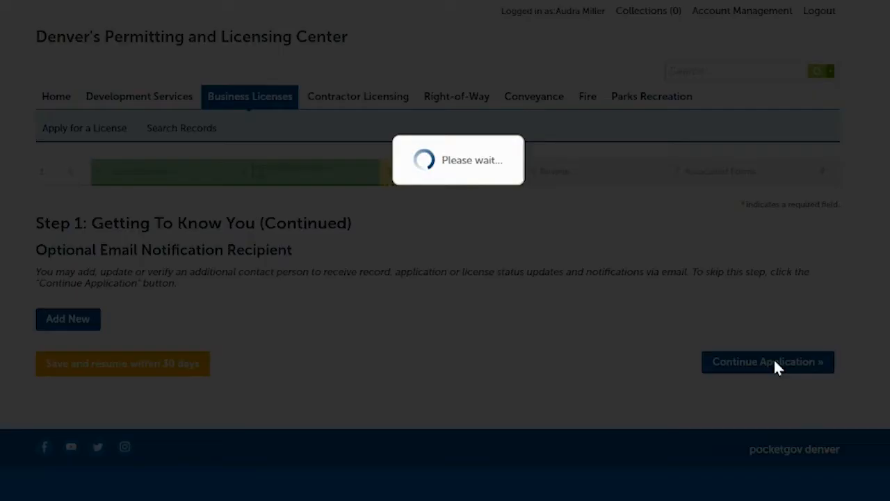
Review the application package's establishment address, license type, entity registration, main contact, mailing address and Oath of Application
scroll(445, 278, "down", 5)
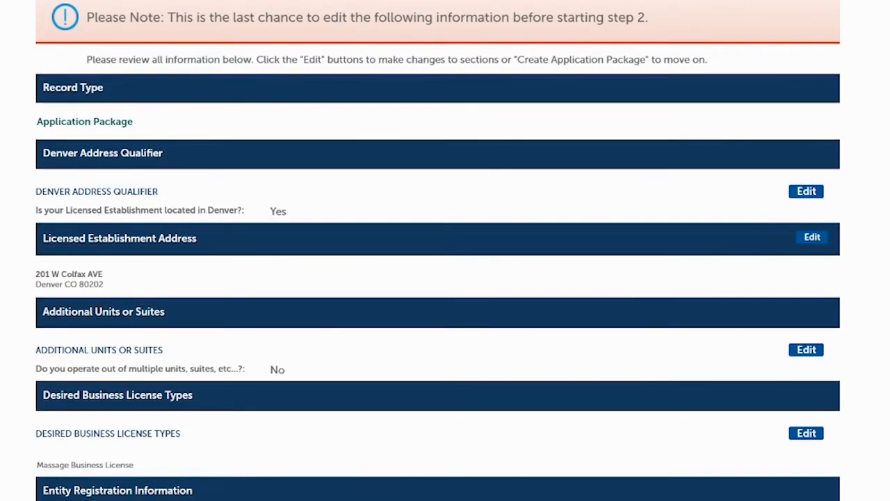
scroll(445, 279, "up", 1)
scroll(445, 278, "down", 1)
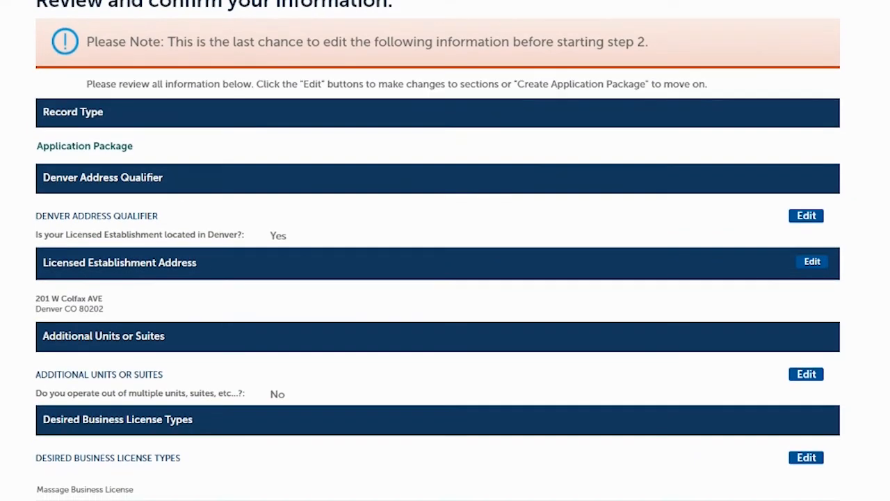
scroll(455, 240, "down", 1)
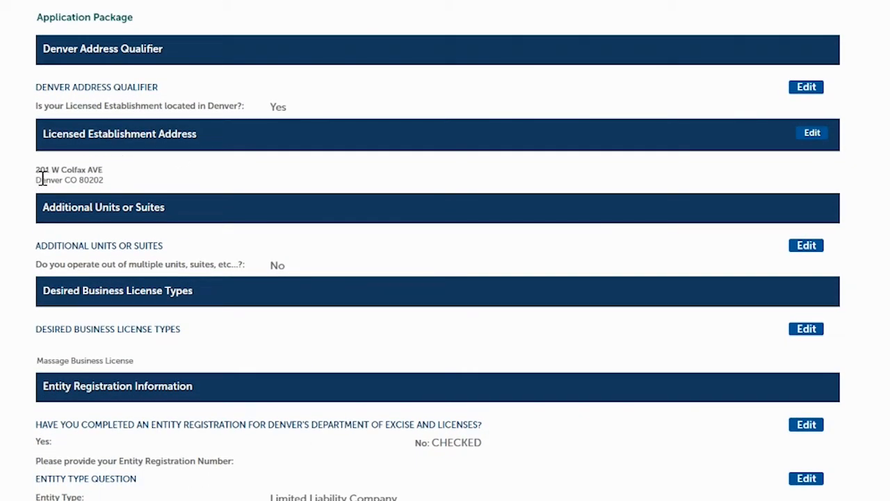
left_click_drag(37, 172, 109, 183)
left_click(118, 176)
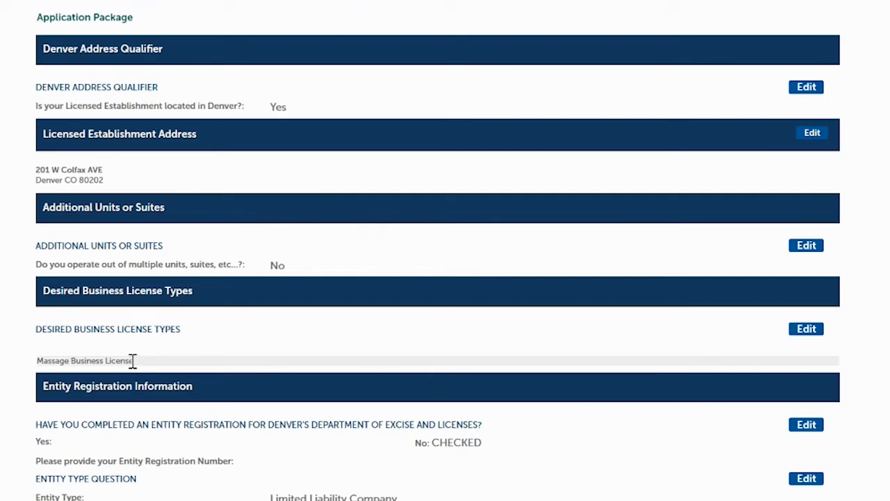
scroll(309, 179, "down", 3)
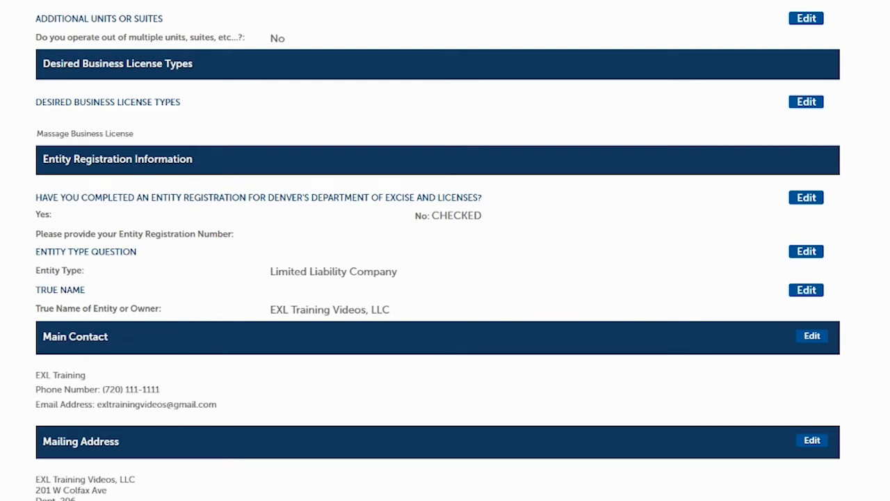
scroll(445, 250, "down", 5)
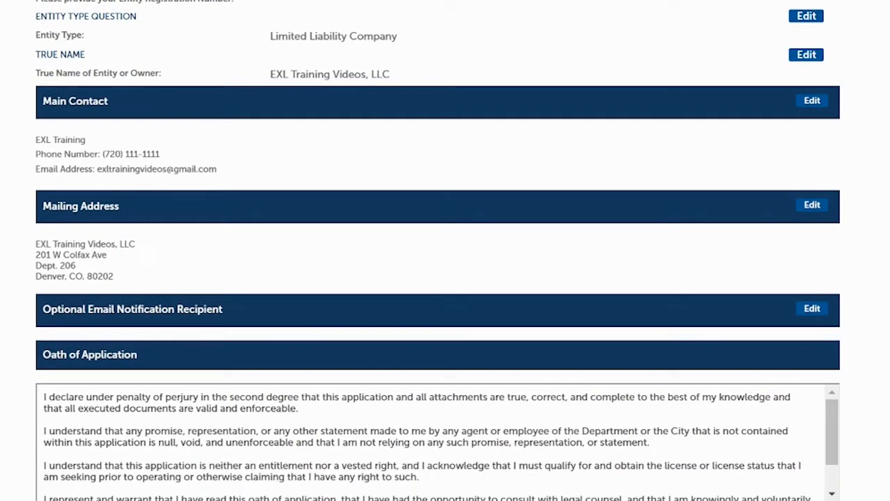
scroll(446, 250, "up", 8)
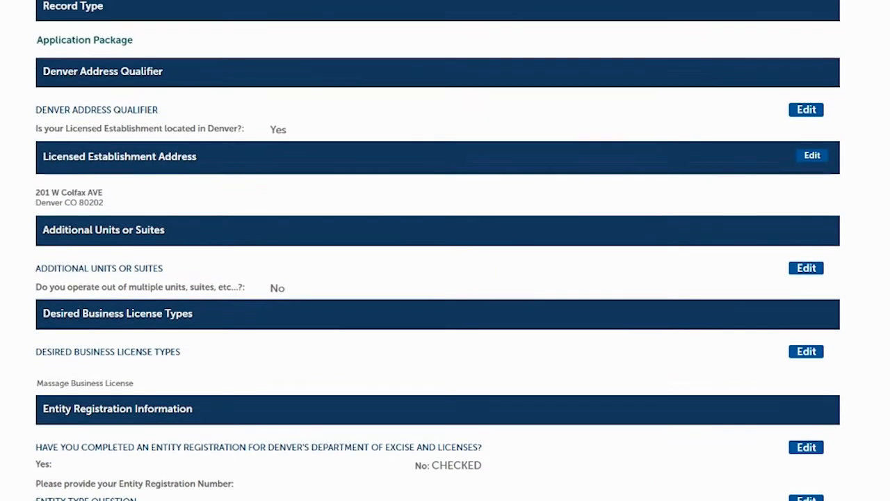
scroll(445, 250, "up", 1)
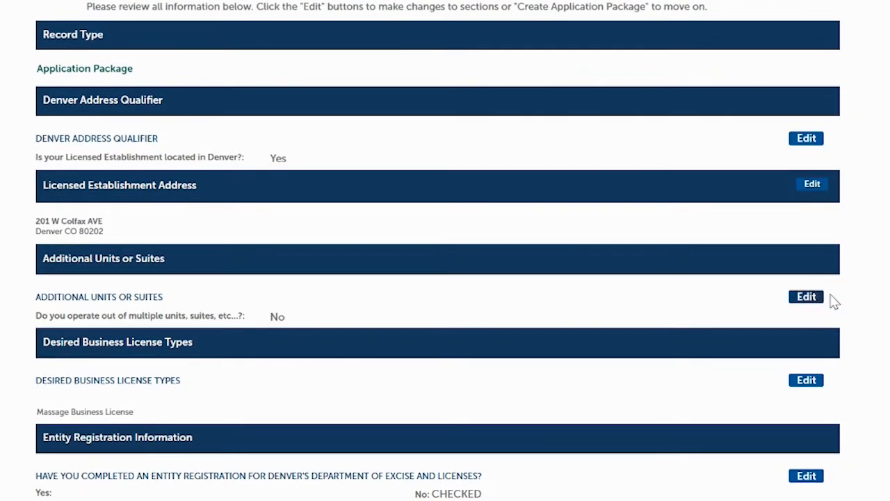
scroll(445, 251, "down", 3)
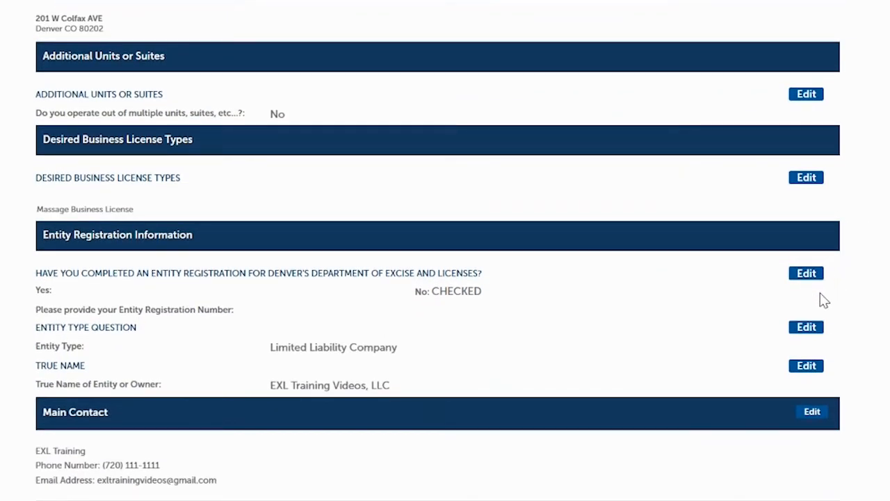
scroll(445, 251, "down", 3)
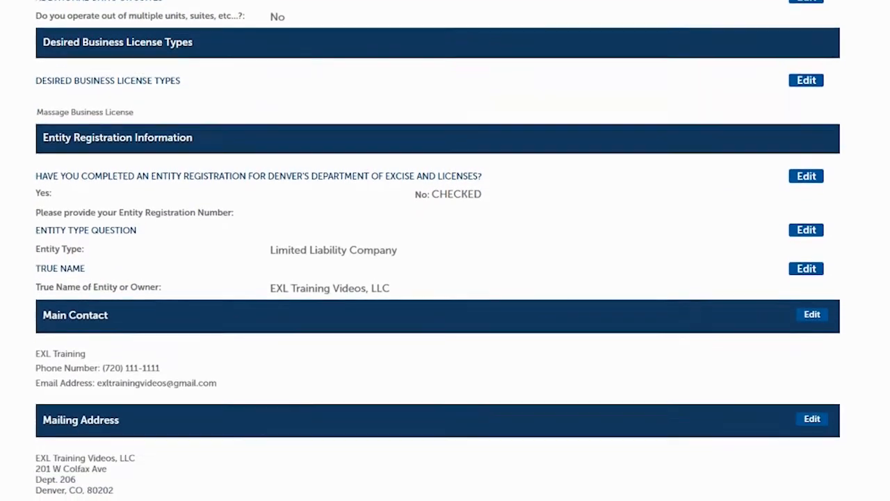
scroll(445, 250, "down", 1)
scroll(437, 250, "down", 2)
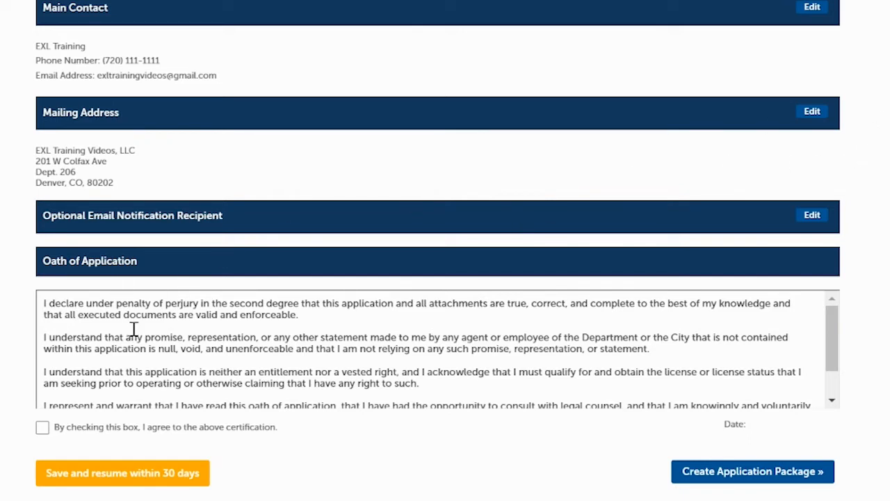
Agree to the Oath of Application certification and create the application package
mouse_move(837, 333)
left_mouse_down()
mouse_move(847, 381)
mouse_move(831, 318)
left_mouse_up()
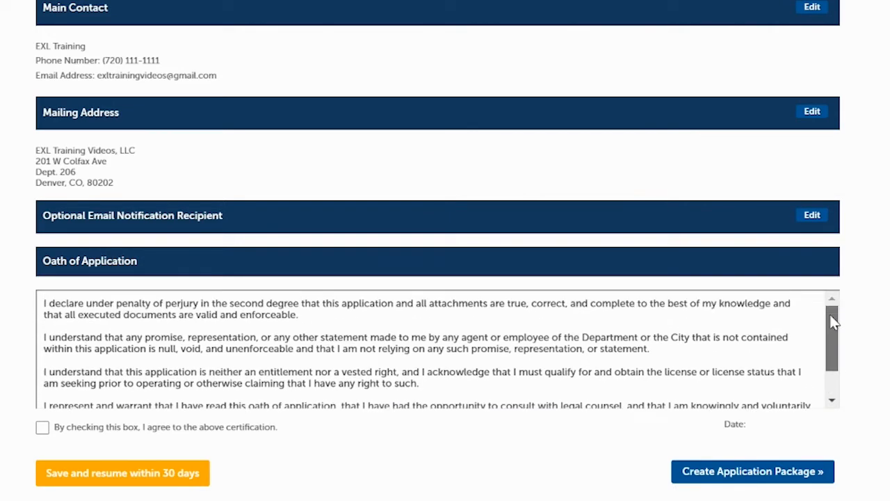
left_click(42, 429)
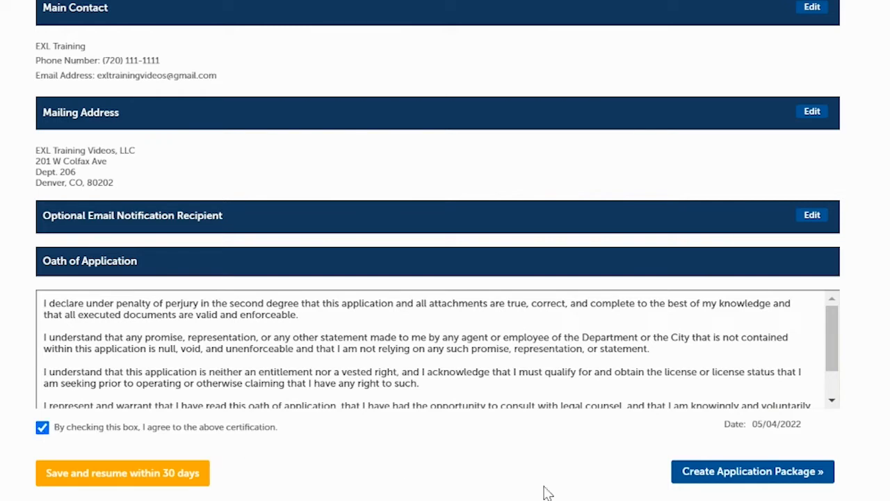
left_click(729, 473)
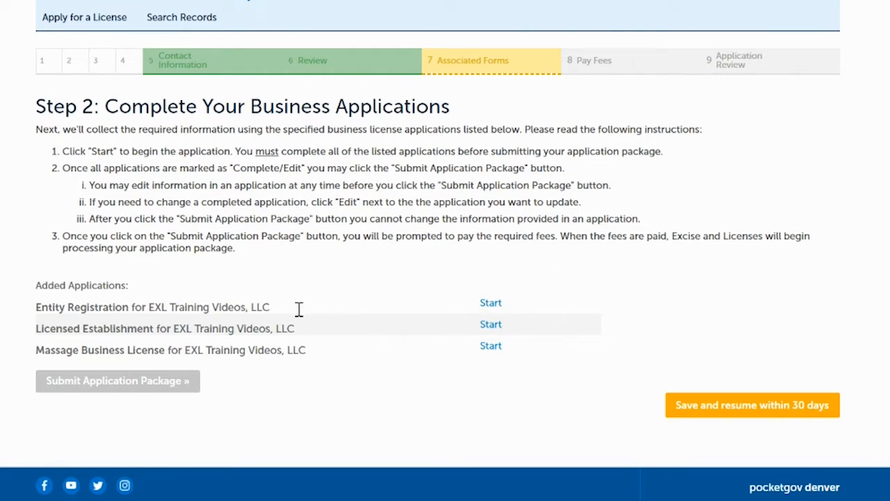
Start the Entity Registration application and continue past the entity confirmation and requirements pages to the trade names
left_click(489, 305)
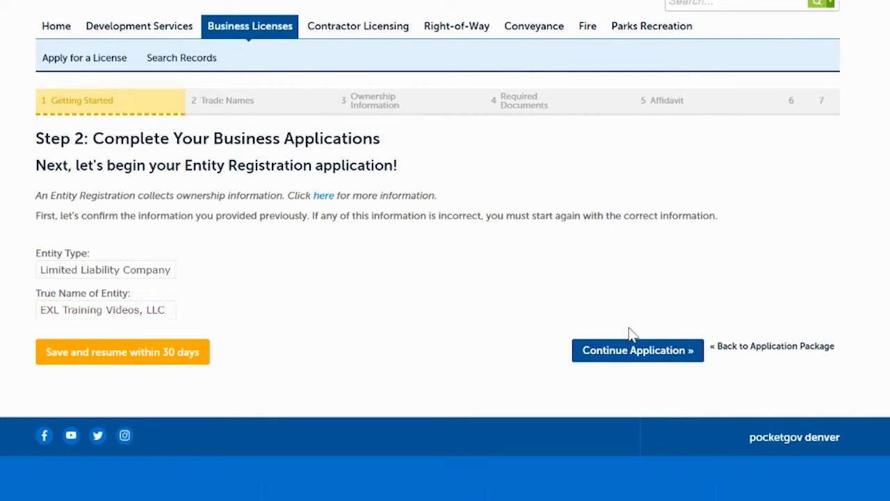
left_click(628, 360)
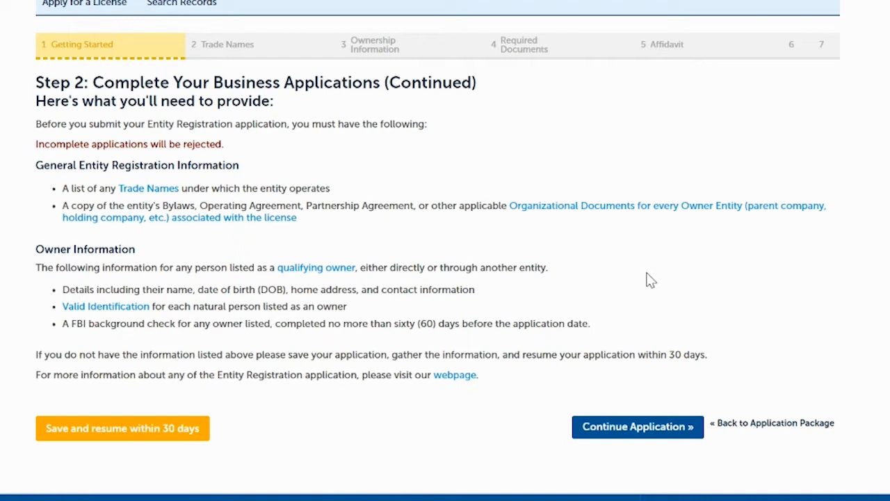
left_click(626, 429)
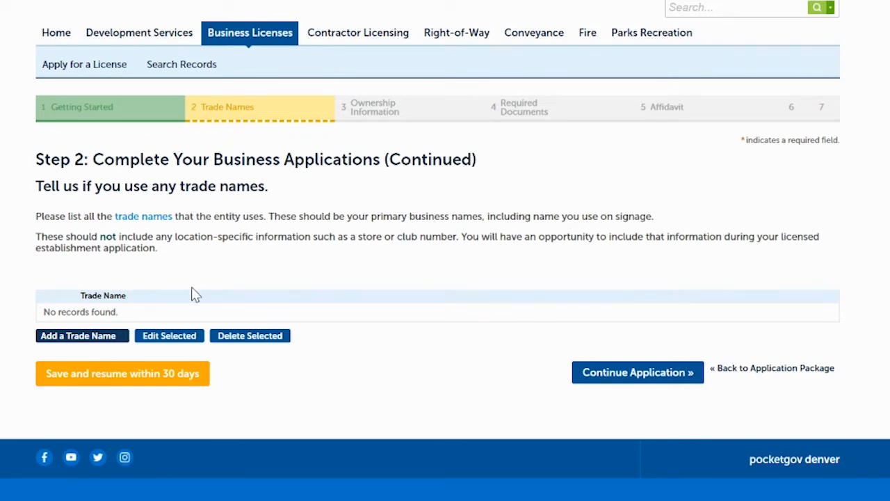
Add the trade name "Massage Business" and continue to the ownership information
left_click(94, 337)
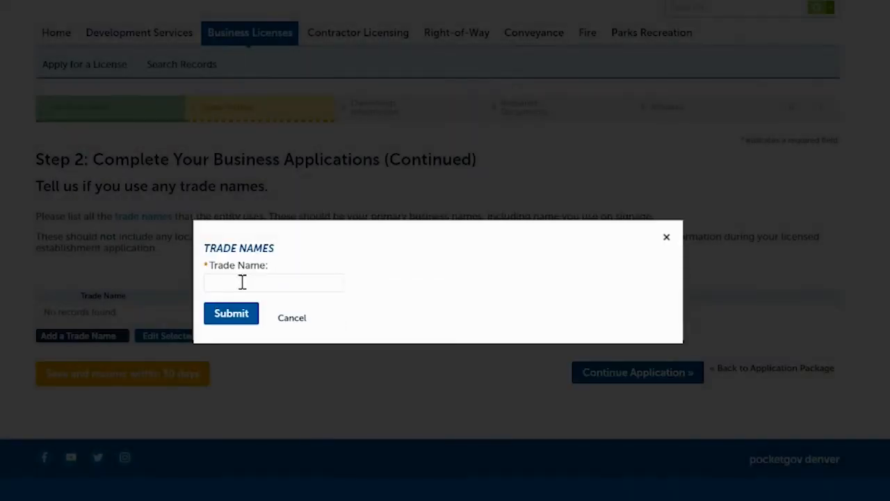
left_click(245, 281)
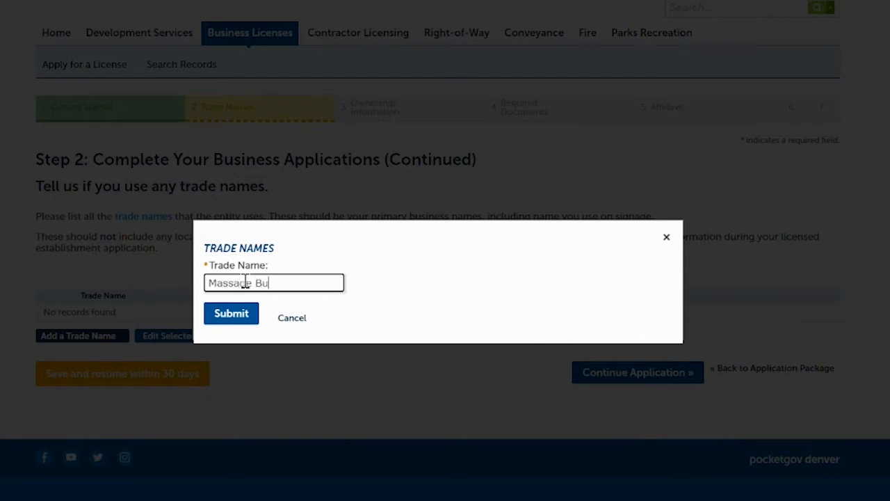
left_click(234, 322)
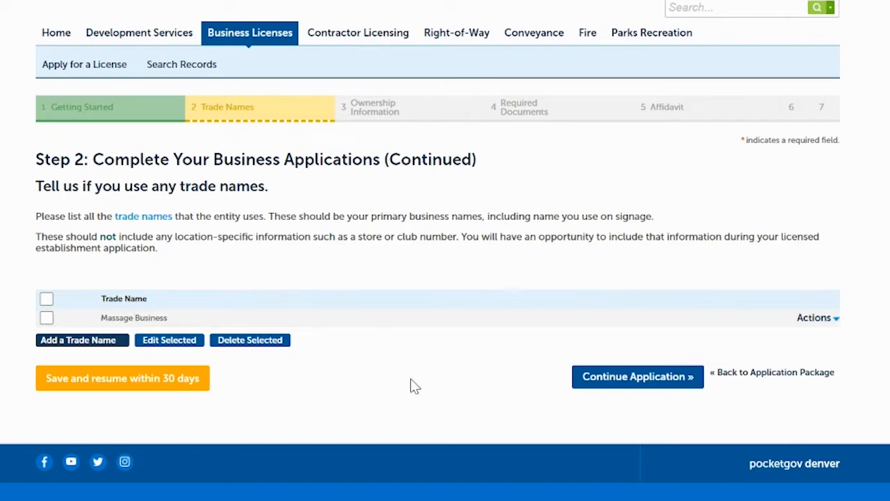
left_click(609, 379)
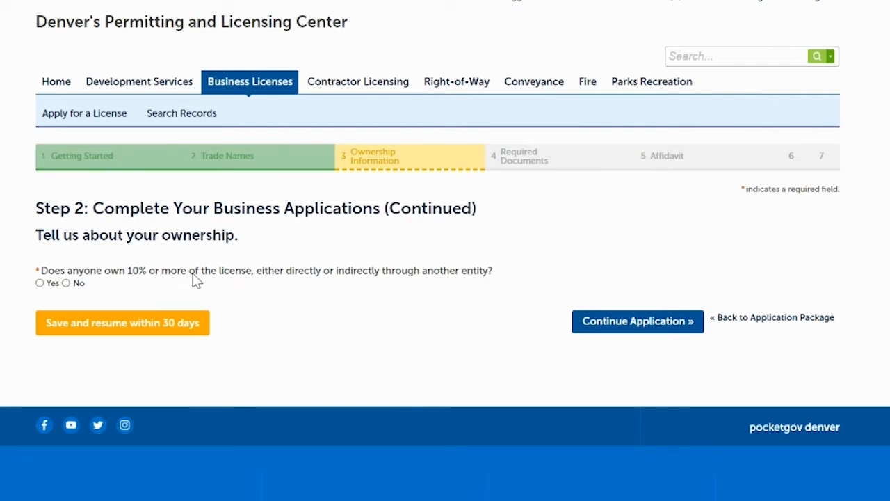
Answer Yes to the 10% ownership question and add an owner record with the owner's full name
left_click(39, 283)
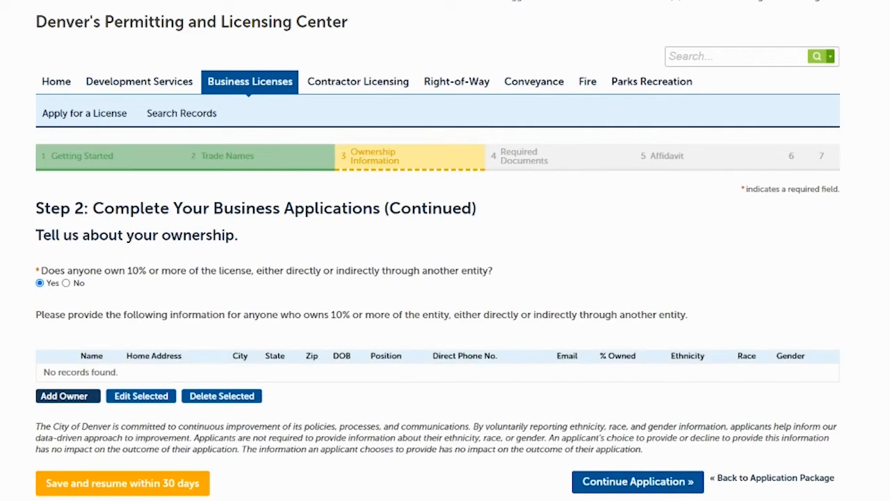
scroll(859, 251, "down", 3)
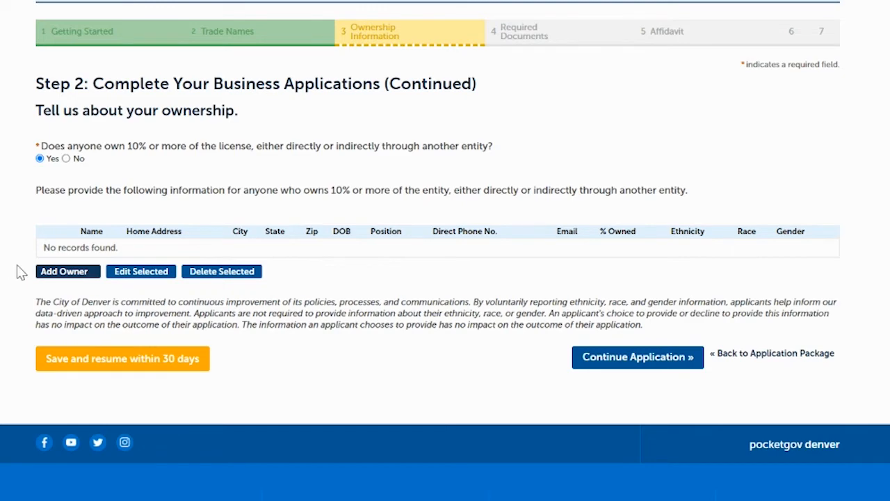
left_click(51, 273)
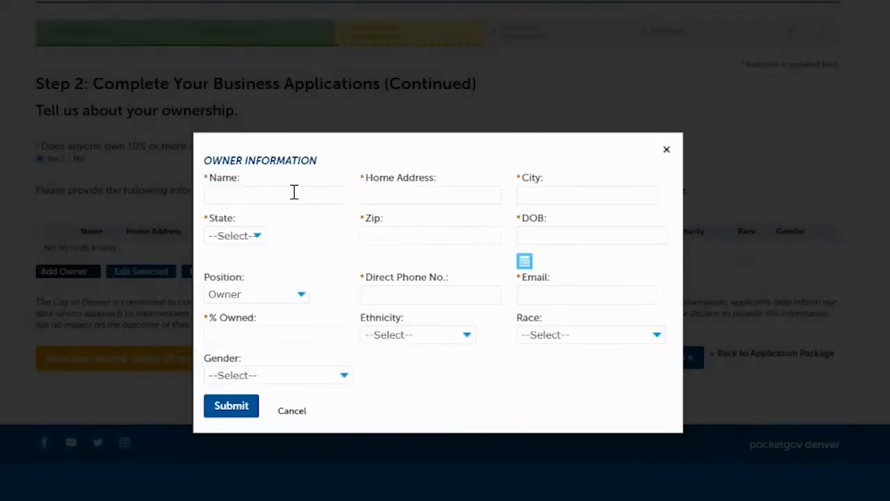
left_click(284, 197)
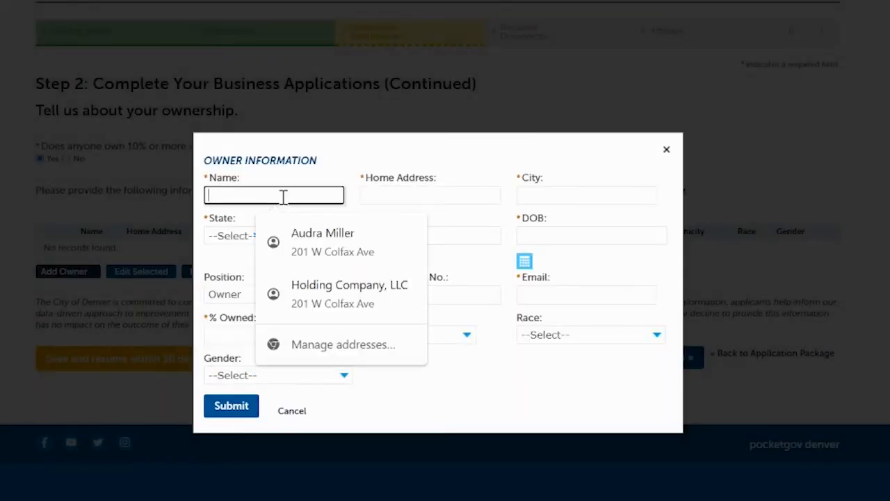
type("Jane Doe")
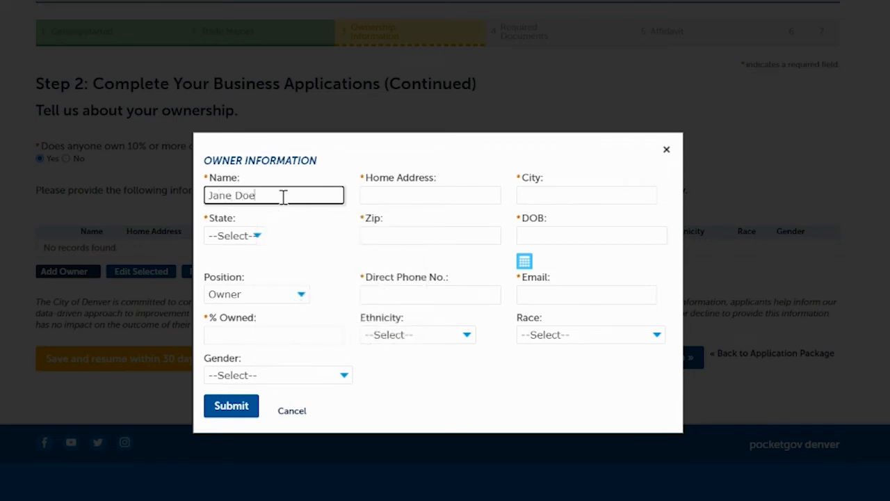
Fill in the owner's home address with its street line, city, state and ZIP code
left_click(395, 200)
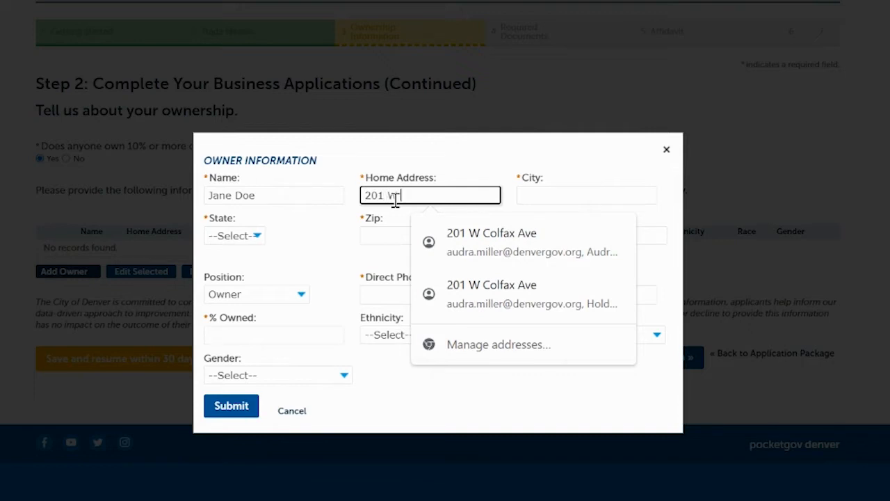
key("Tab")
type("D")
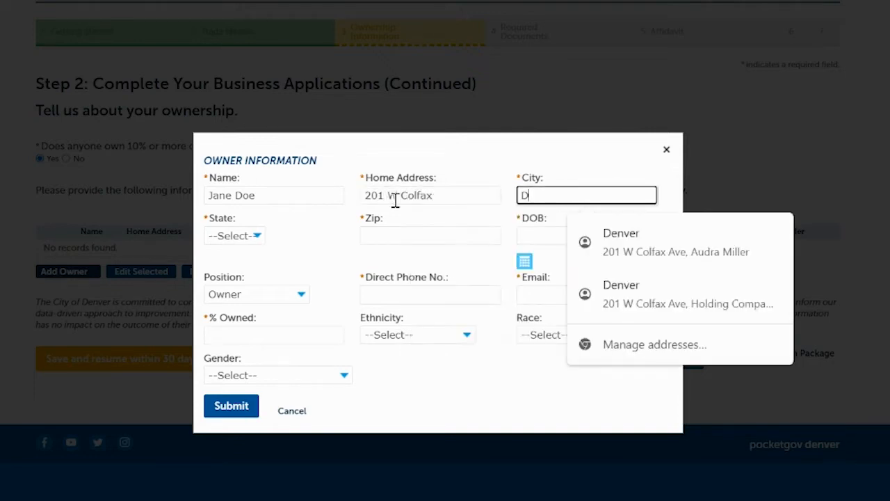
type("enver")
key("Tab")
type("co")
key("Tab")
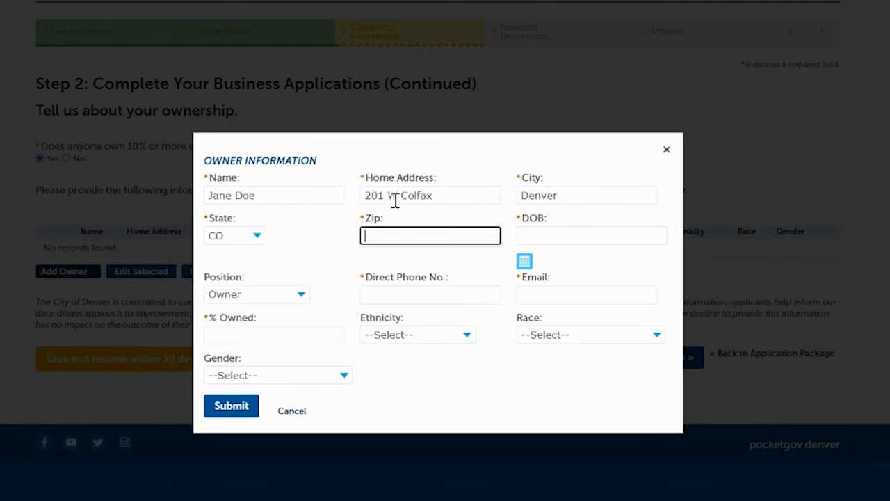
type("80202")
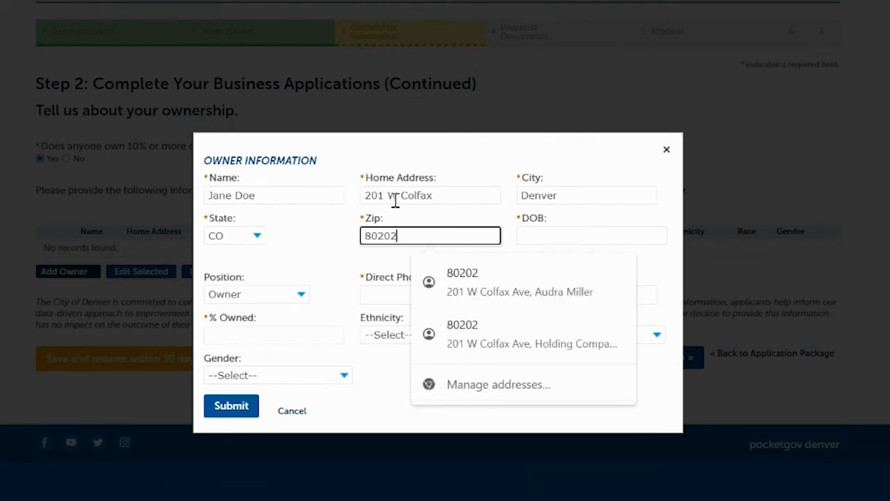
Enter the owner's date of birth and set the position to Owner
left_click(541, 237)
type("01/01/")
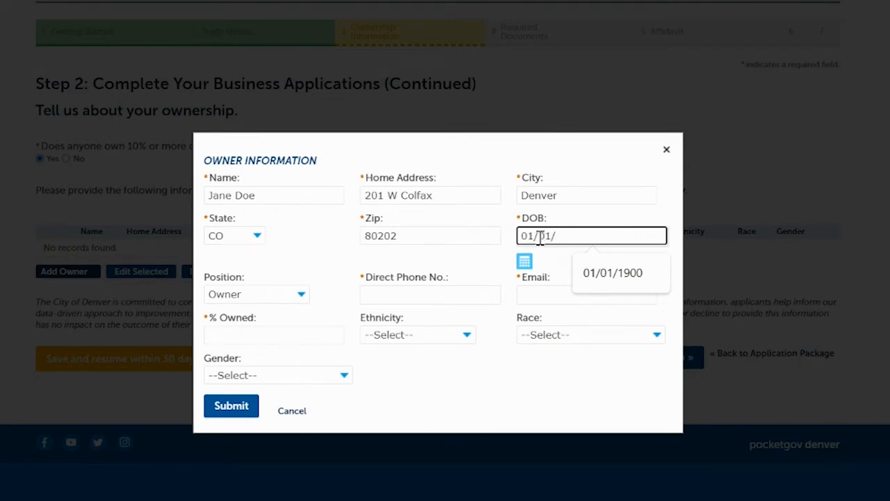
type("1900")
left_click(322, 340)
left_click(298, 299)
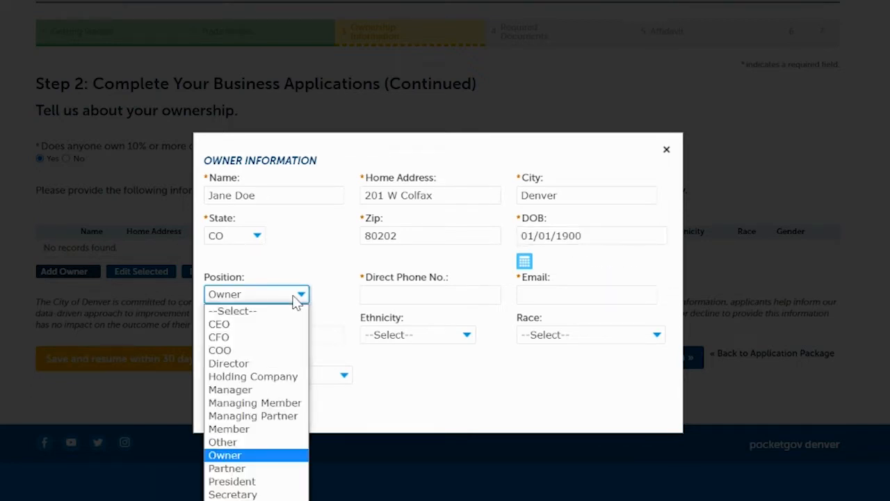
left_click(227, 456)
Enter the owner's direct phone number and email address
left_click(387, 297)
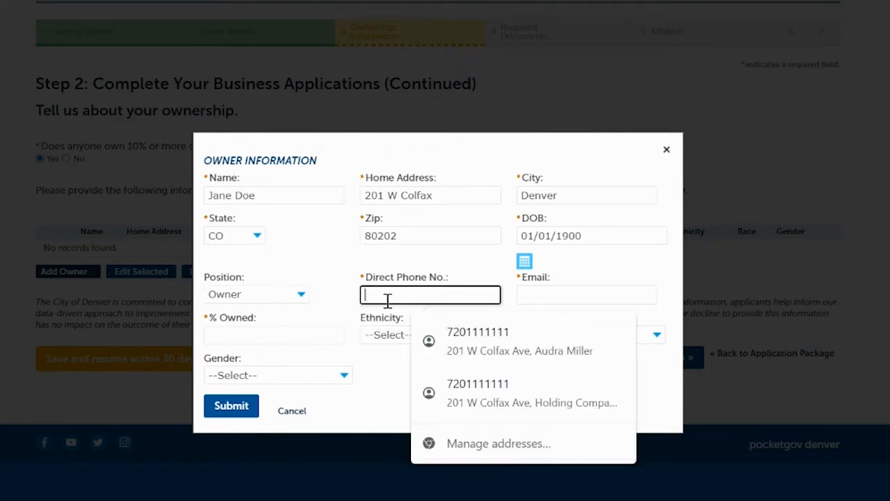
type("720")
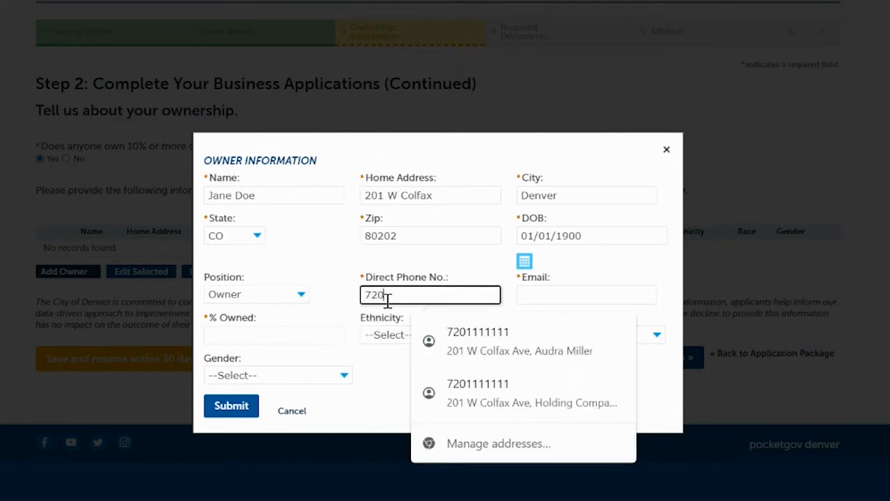
type("11111111")
key("BackSpace")
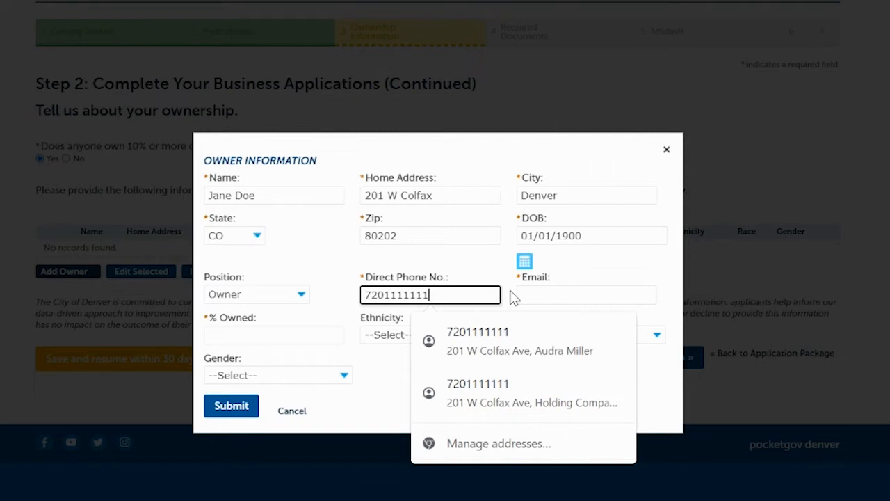
left_click(552, 293)
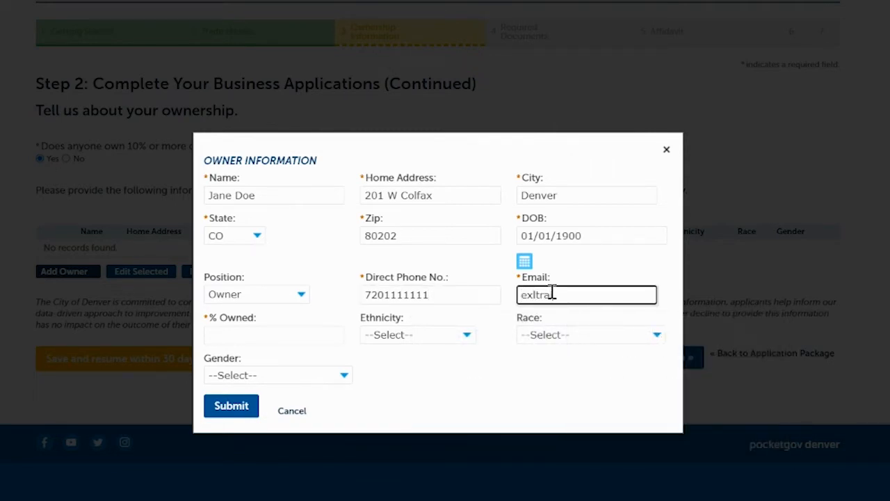
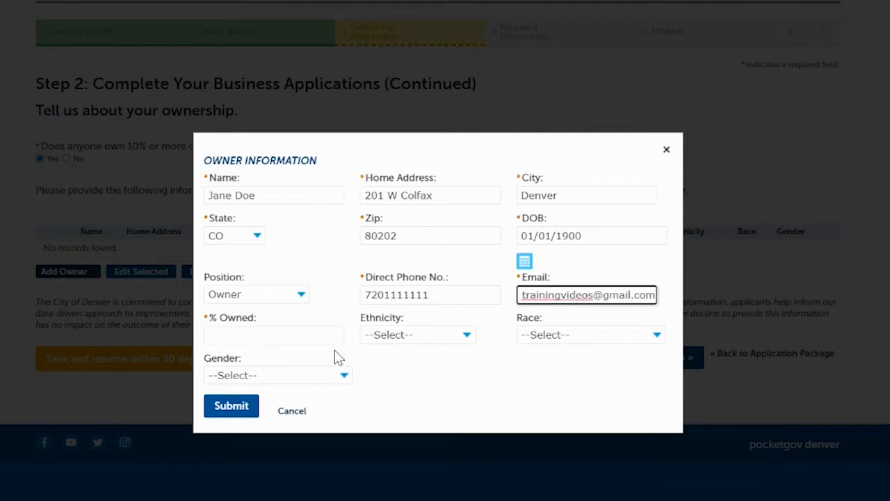
Set the owner's share to 100% and the demographics to Non-Hispanic/Latino, White and Woman
left_click(284, 335)
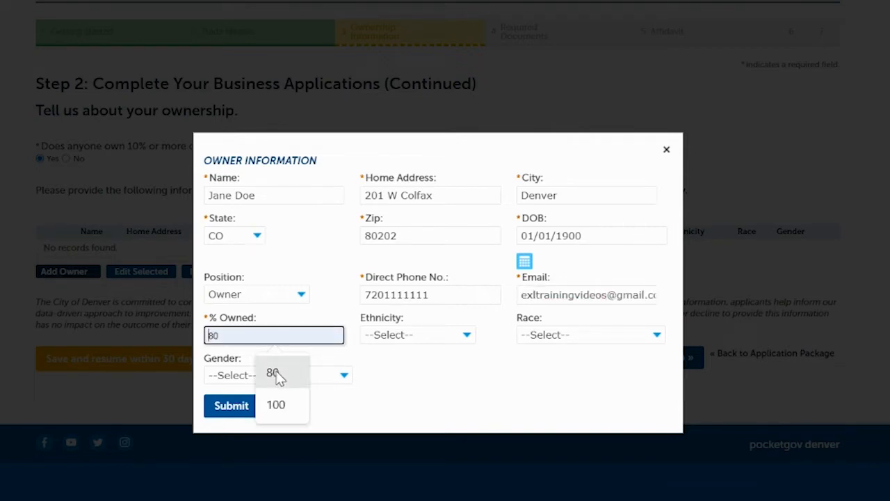
left_click(277, 406)
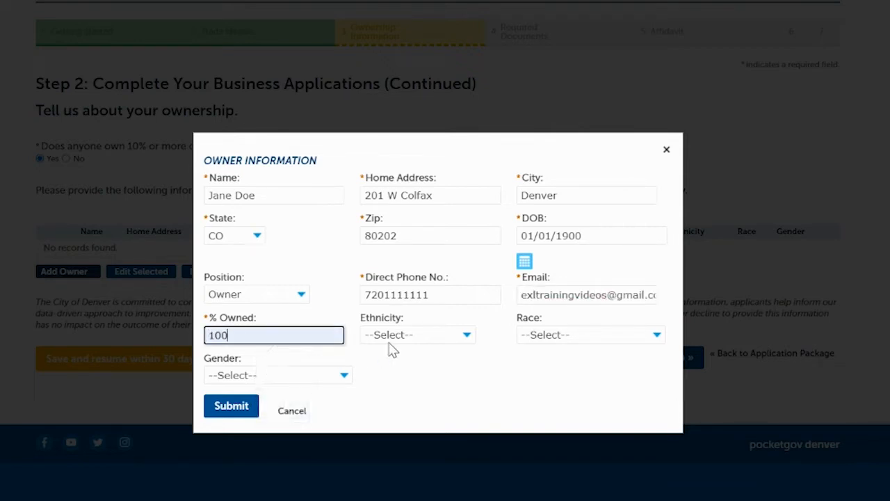
left_click(429, 335)
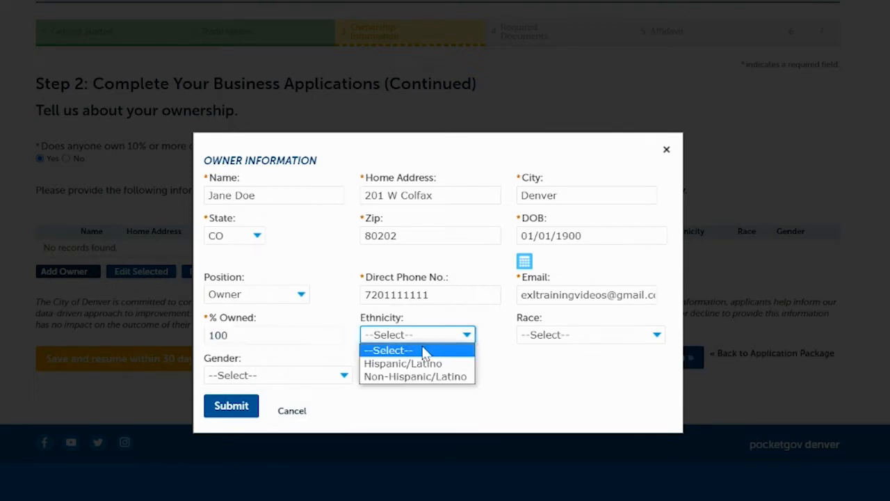
left_click(411, 379)
left_click(577, 337)
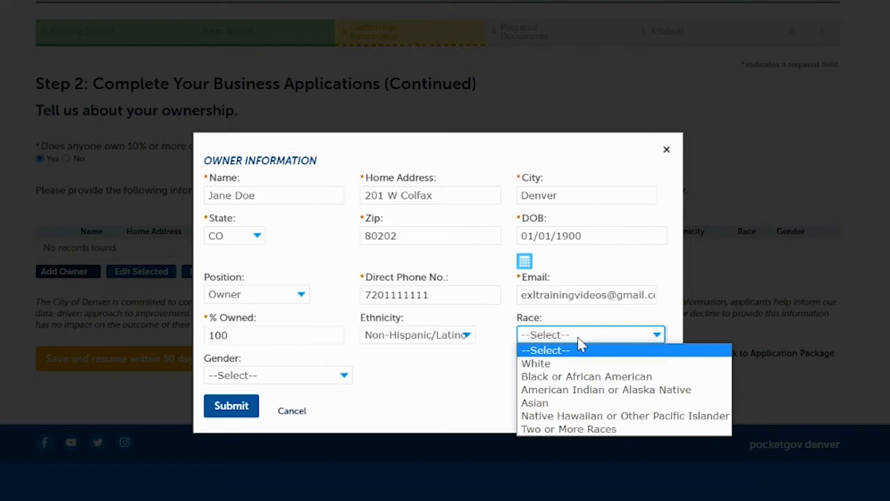
left_click(558, 363)
left_click(275, 379)
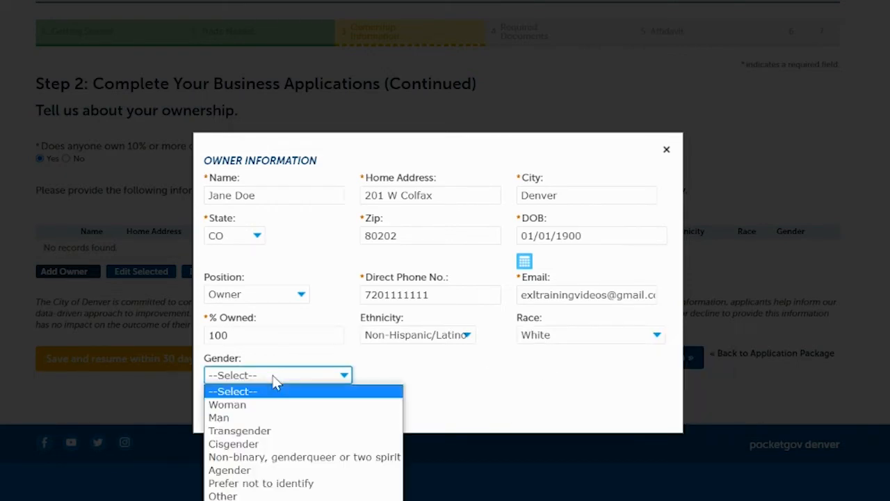
left_click(224, 405)
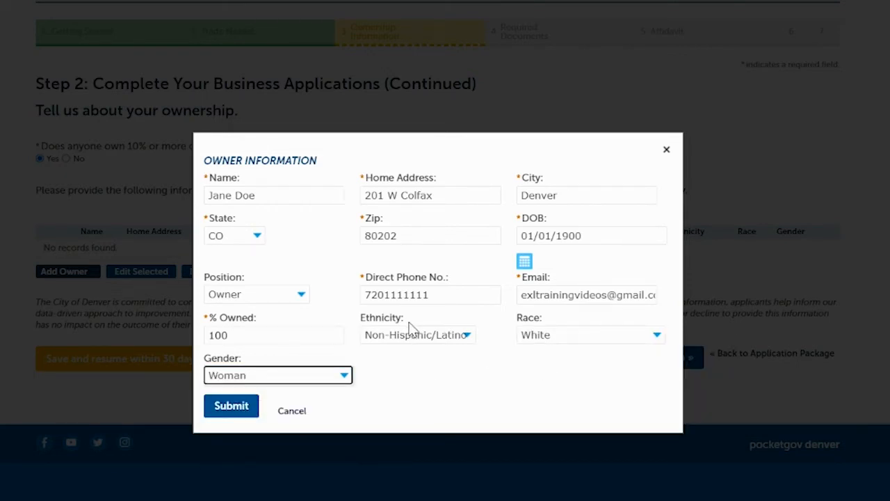
left_click(473, 355)
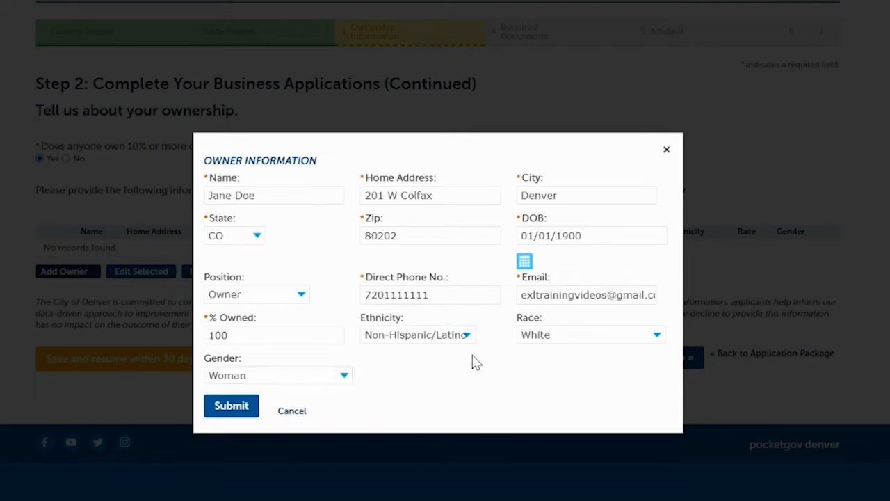
Submit the owner record and decline the browser's offer to save the address
left_click(235, 409)
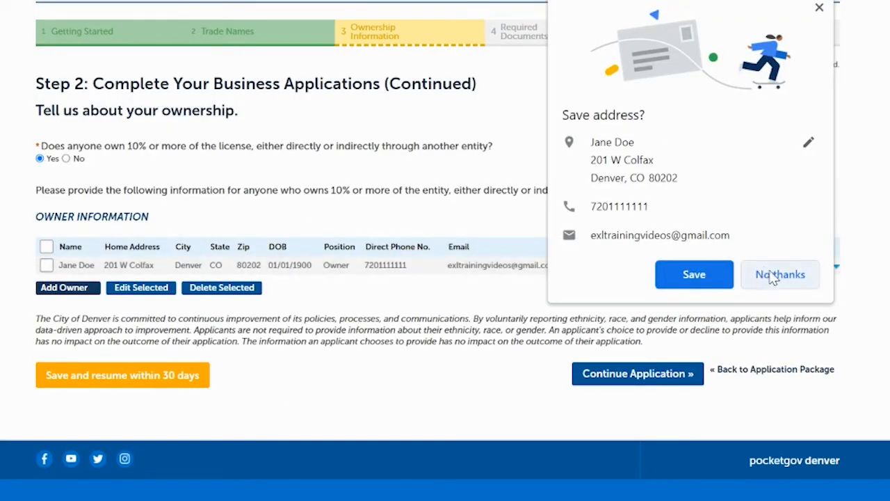
left_click(771, 273)
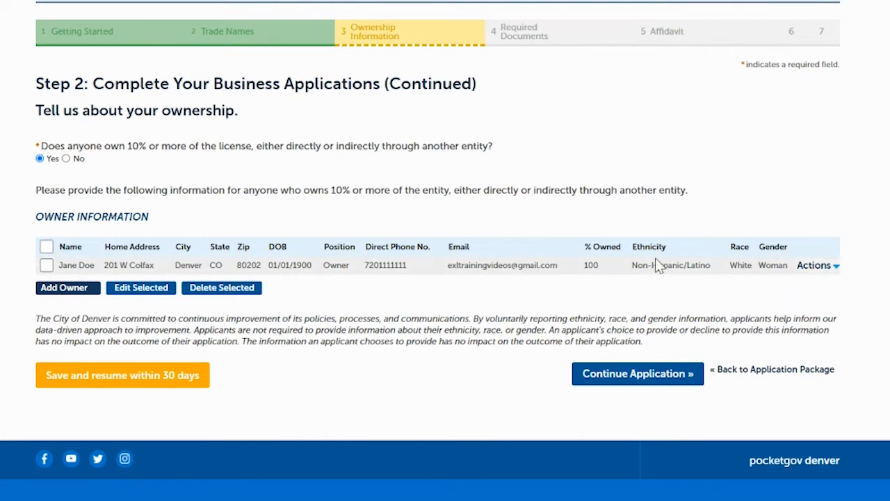
Select the owner record in the ownership table and clear the selection again
left_click(46, 269)
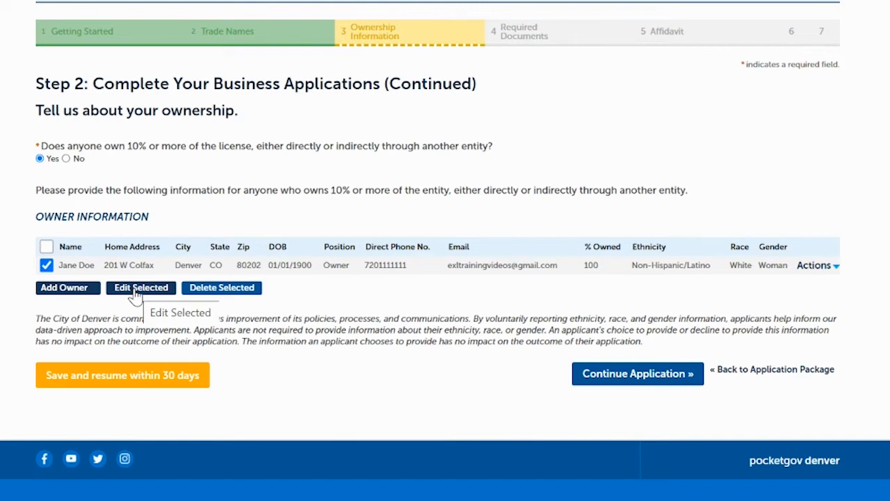
left_click(46, 267)
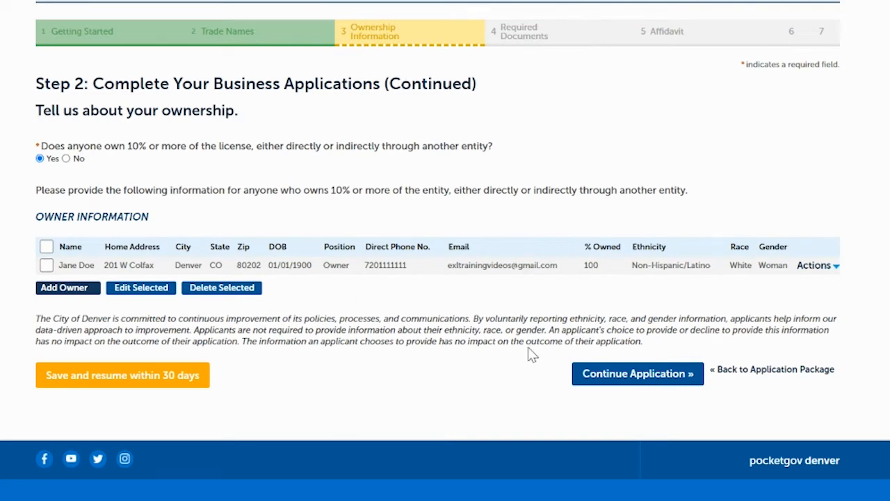
Continue past the ownership table, enter the business's general contact telephone number and email address, and proceed with the application
left_click(620, 375)
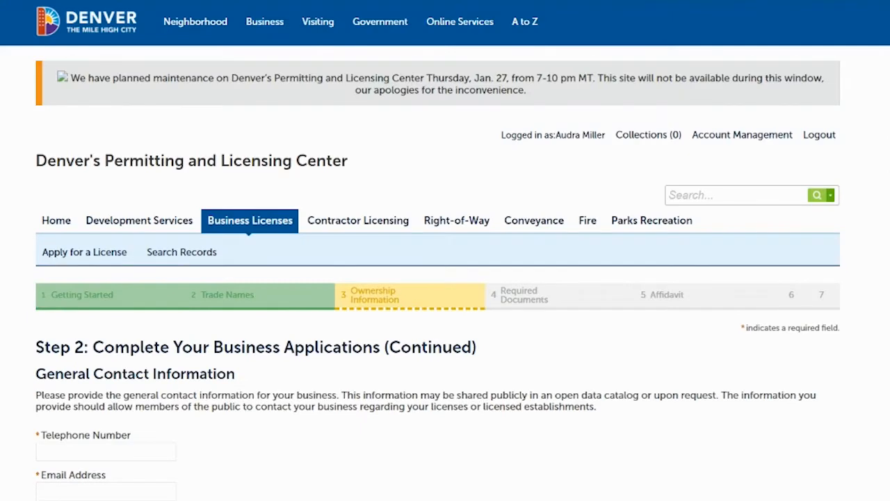
scroll(407, 306, "down", 3)
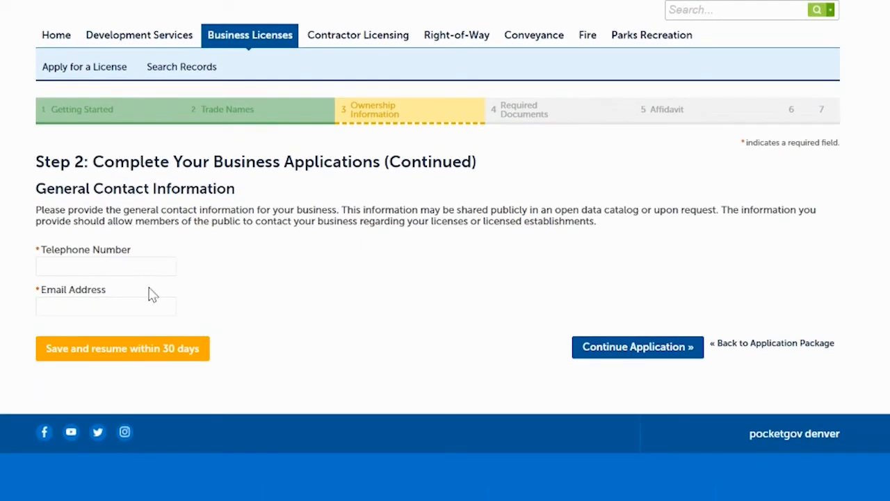
left_click(131, 264)
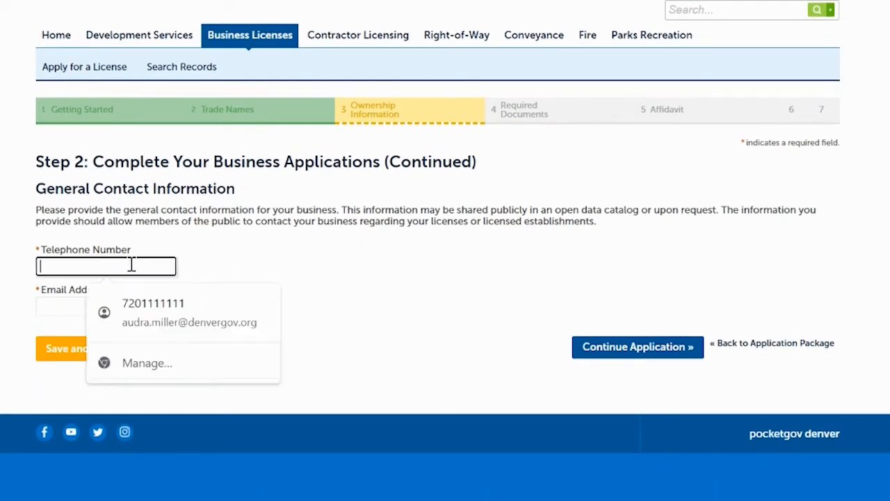
left_click(131, 319)
triple_click(111, 307)
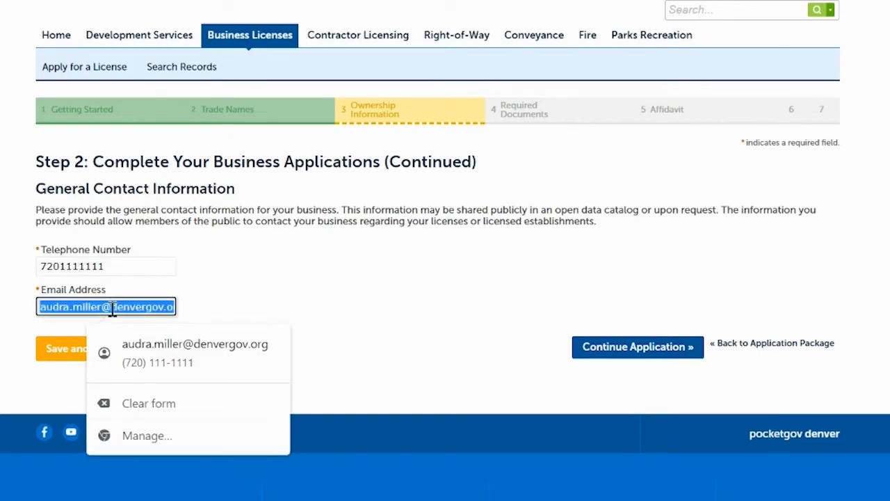
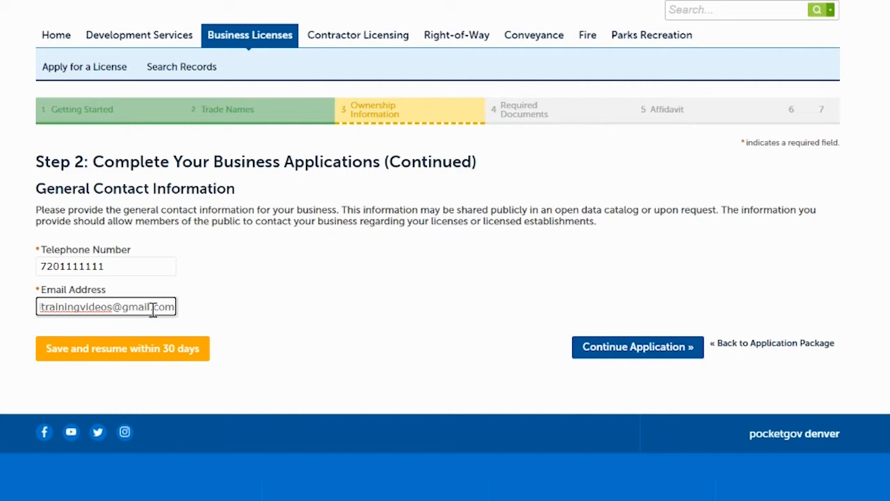
left_click(273, 332)
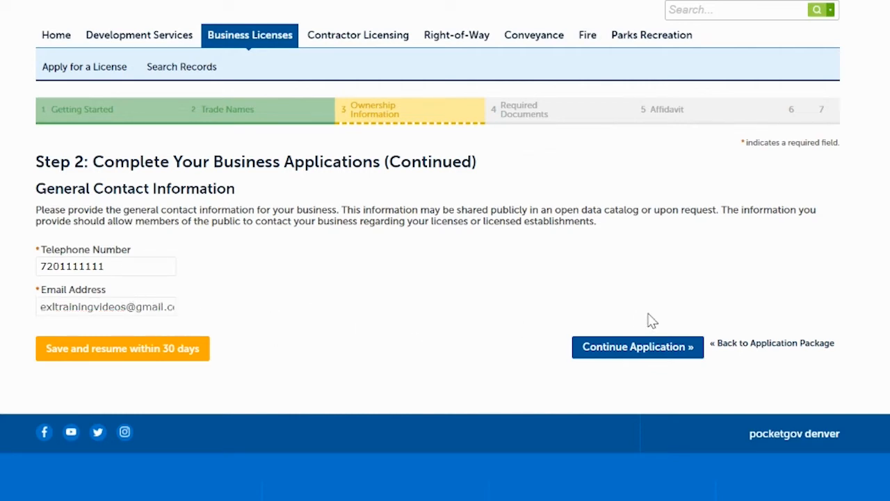
left_click(636, 352)
Upload the FBI Background Check file for the owner's background check requirement
scroll(445, 278, "down", 3)
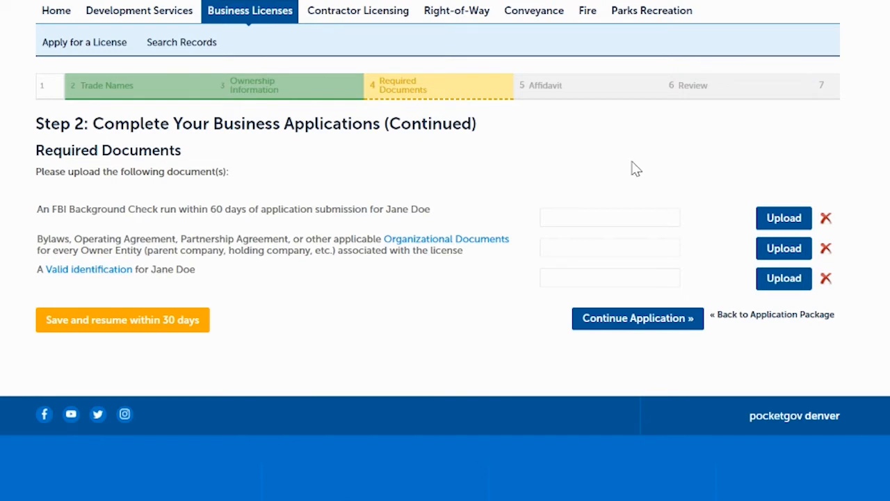
left_click(625, 219)
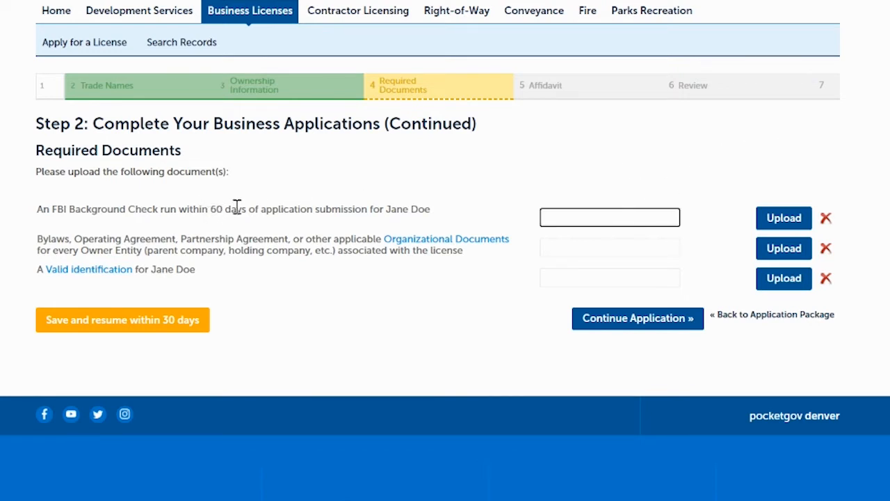
left_click(784, 220)
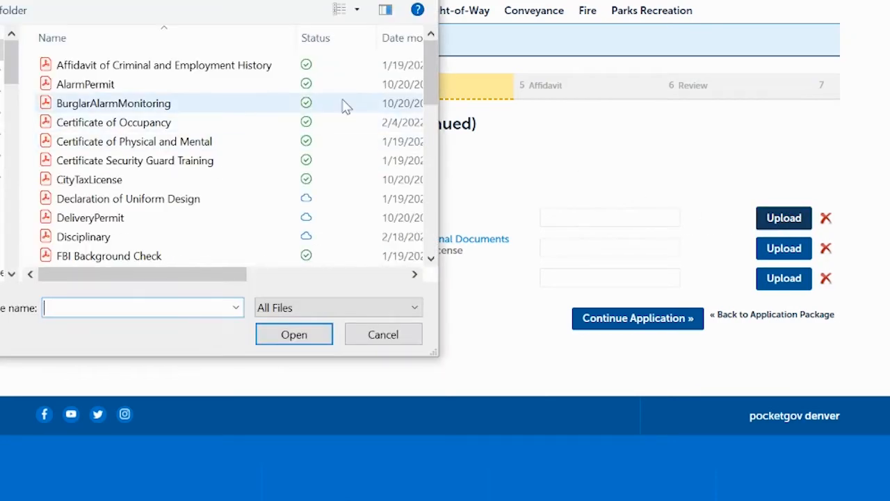
left_click_drag(428, 75, 429, 113)
left_click(101, 131)
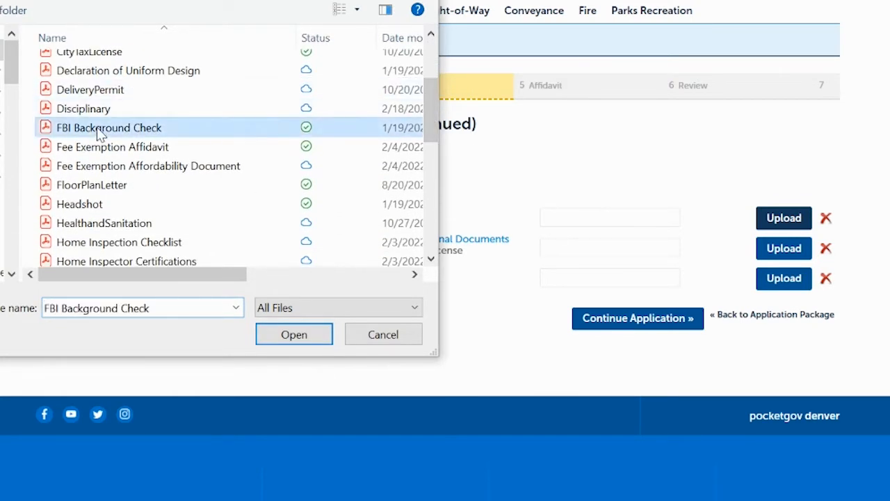
left_click(299, 334)
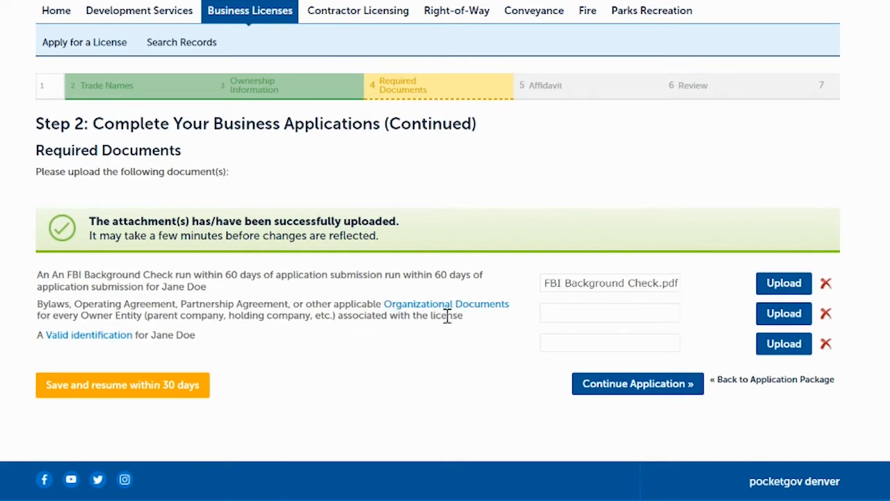
Upload the Organizational_Docs file for the bylaws and operating agreement requirement
left_click(593, 319)
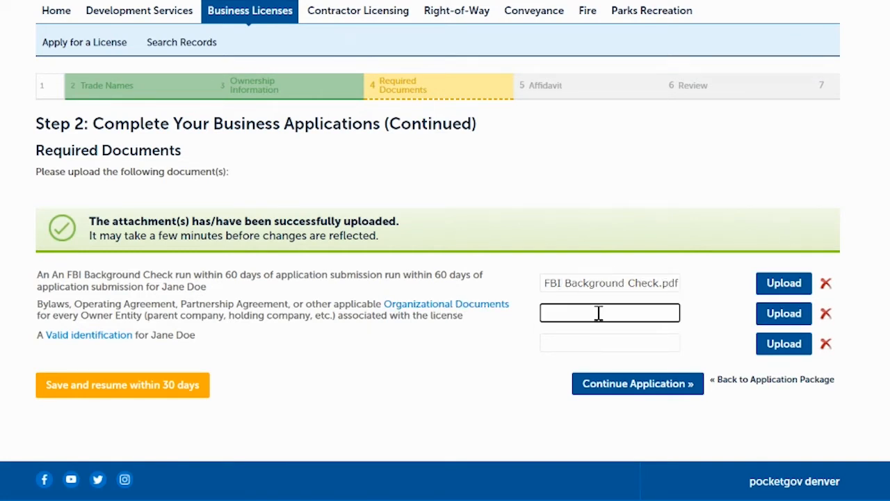
left_click(786, 315)
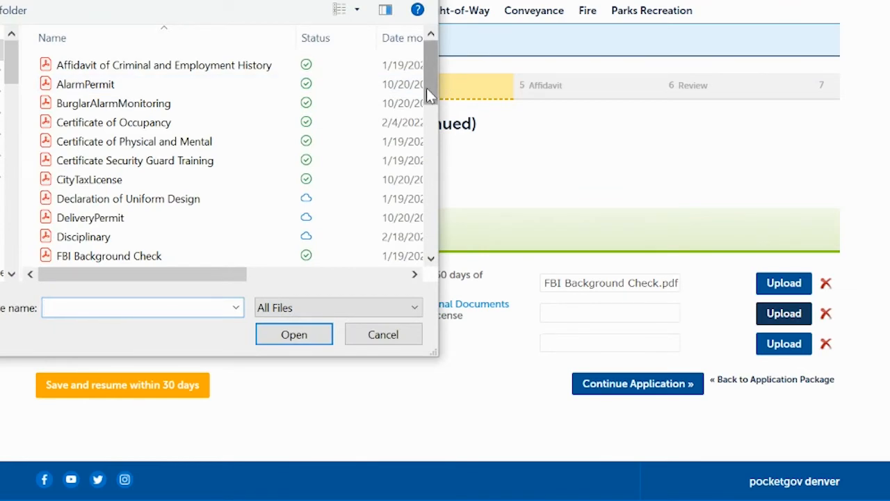
left_click_drag(428, 94, 429, 194)
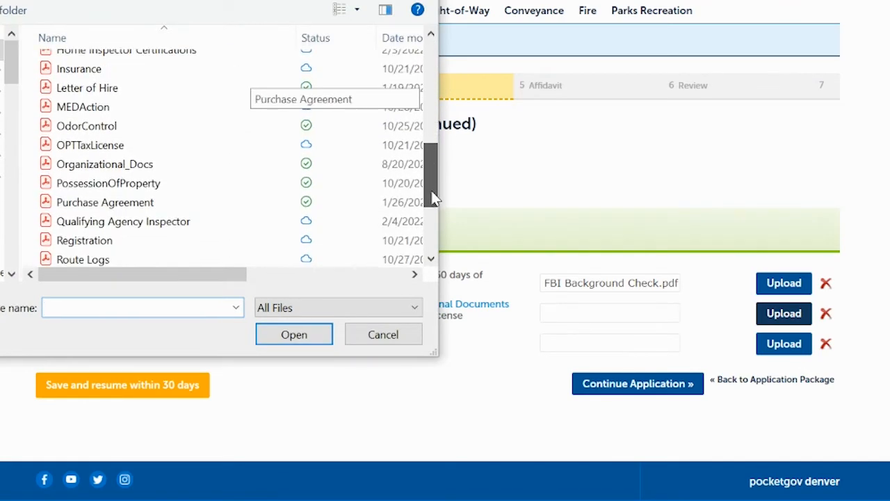
left_click(143, 166)
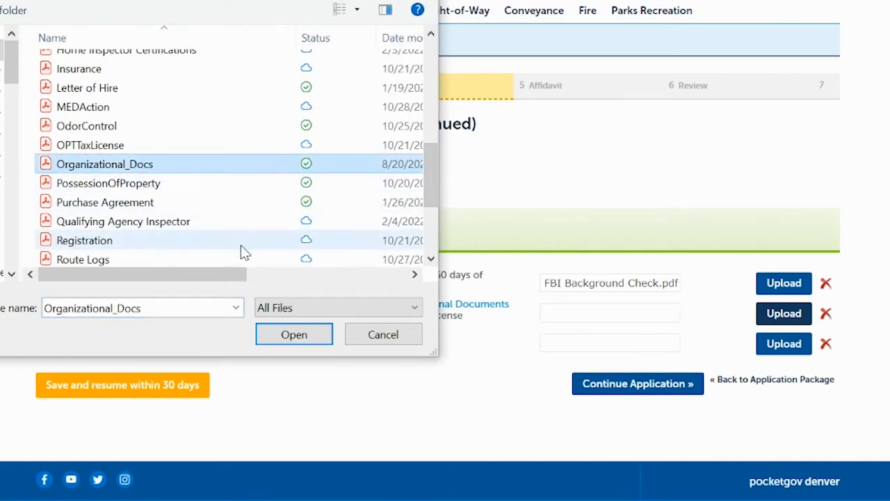
left_click(287, 335)
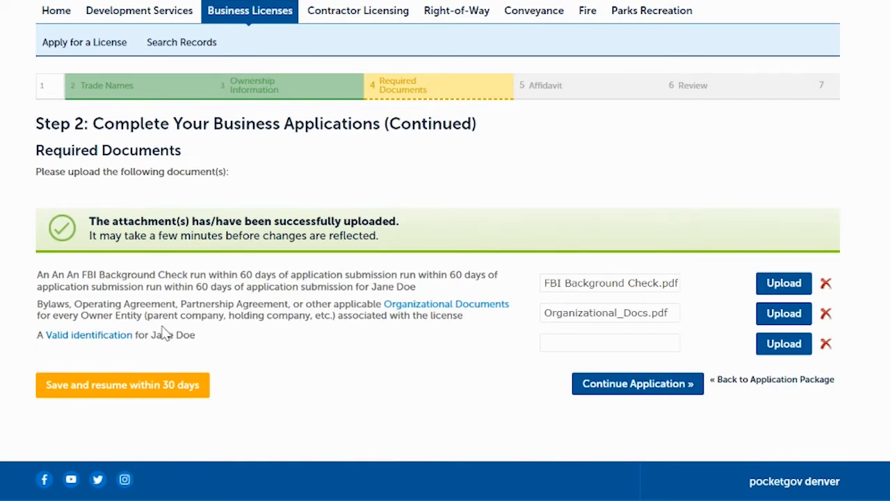
Upload the ValidID file for the owner's valid identification requirement
left_click(595, 341)
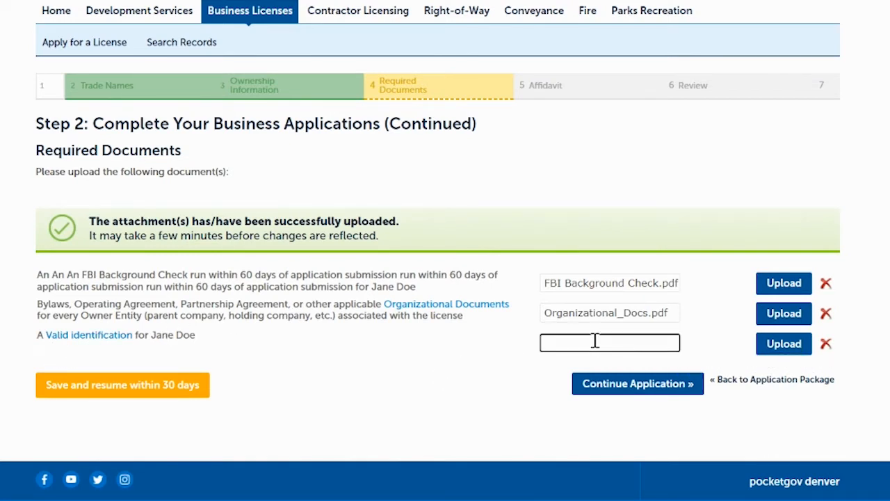
left_click(774, 348)
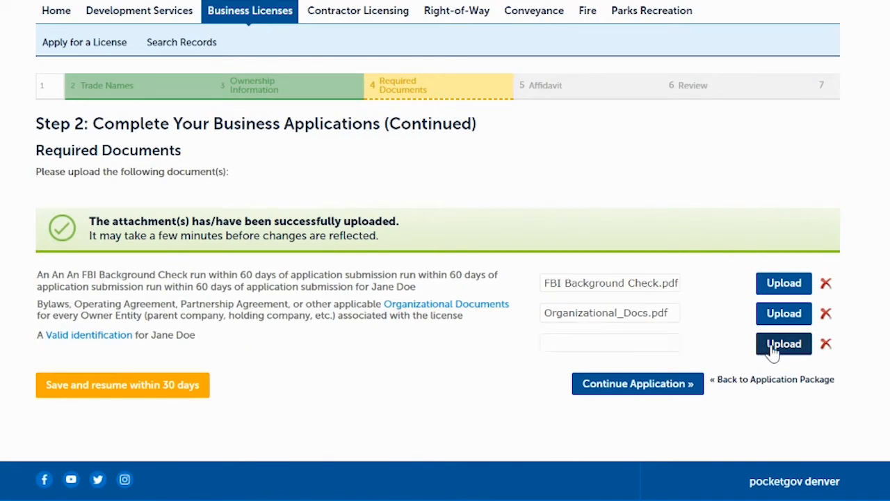
left_click_drag(428, 94, 428, 257)
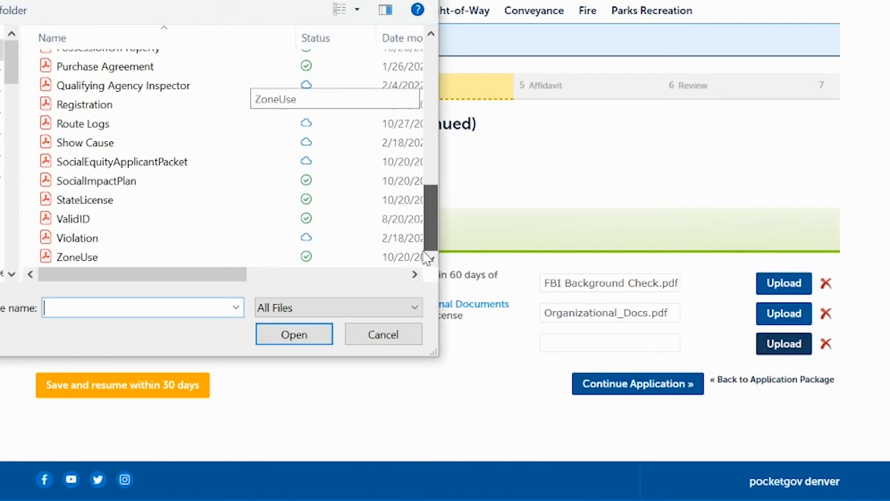
left_click(148, 221)
left_click(286, 334)
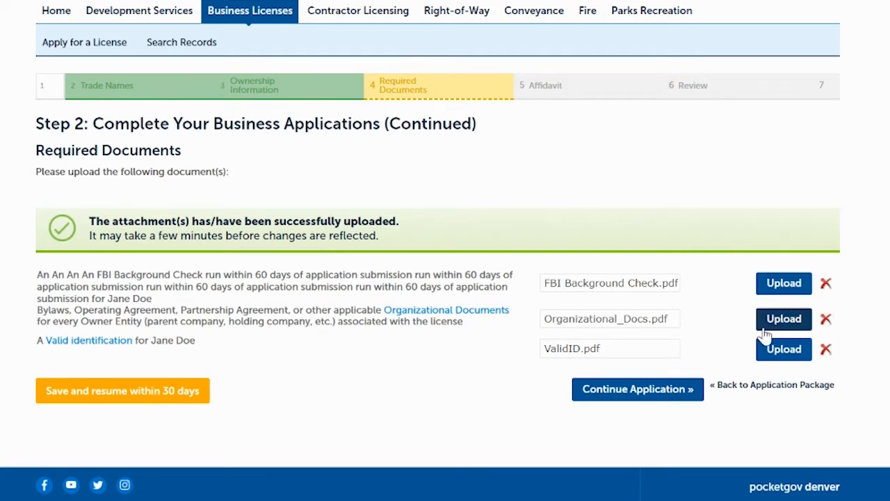
Remove the uploaded organizational documents attachment and upload the Organizational_Docs file again
left_click(825, 321)
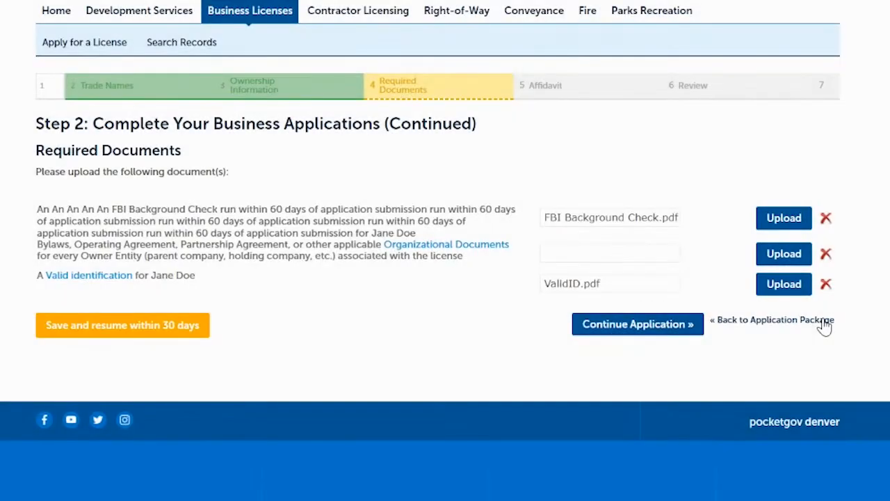
left_click(785, 254)
left_click_drag(429, 78, 430, 167)
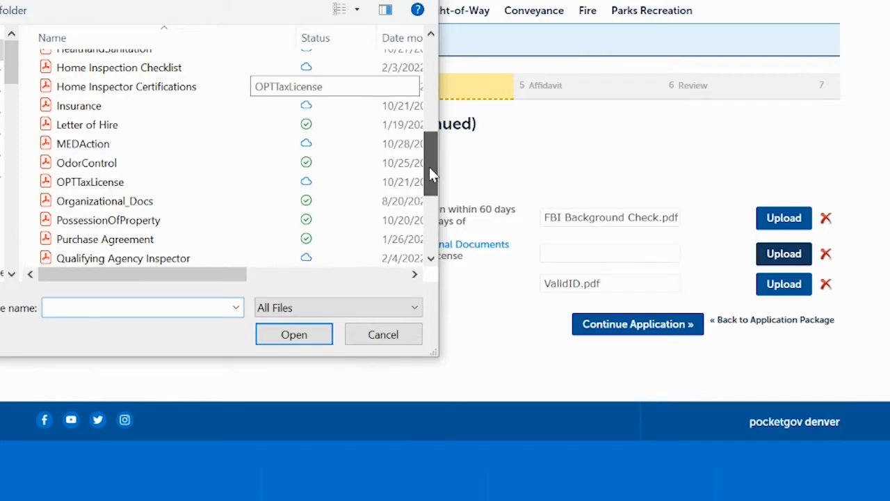
left_click(209, 206)
left_click(270, 334)
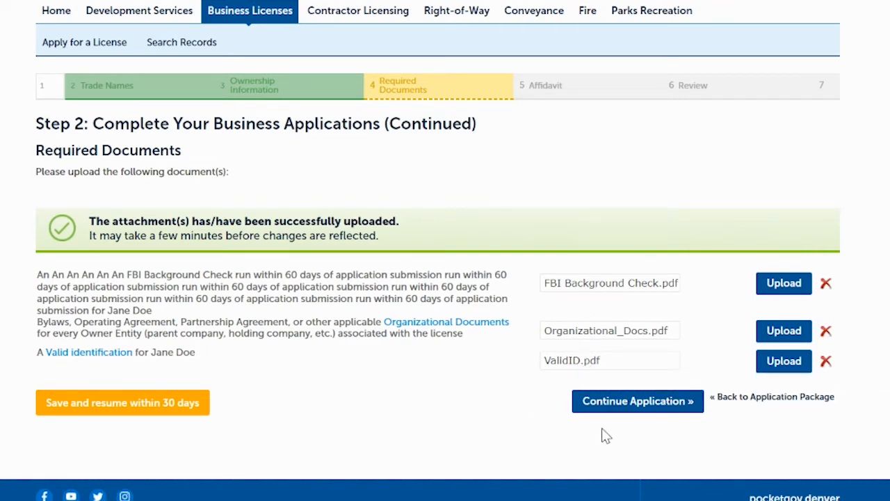
Continue to the Entity Registration review, check the summary, agree to the Oath of Application certification and submit the page
left_click(623, 409)
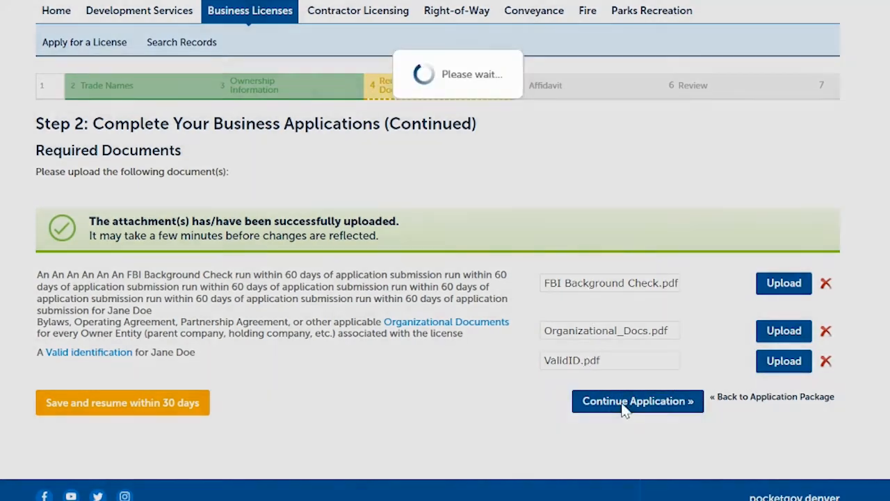
scroll(621, 400, "down", 5)
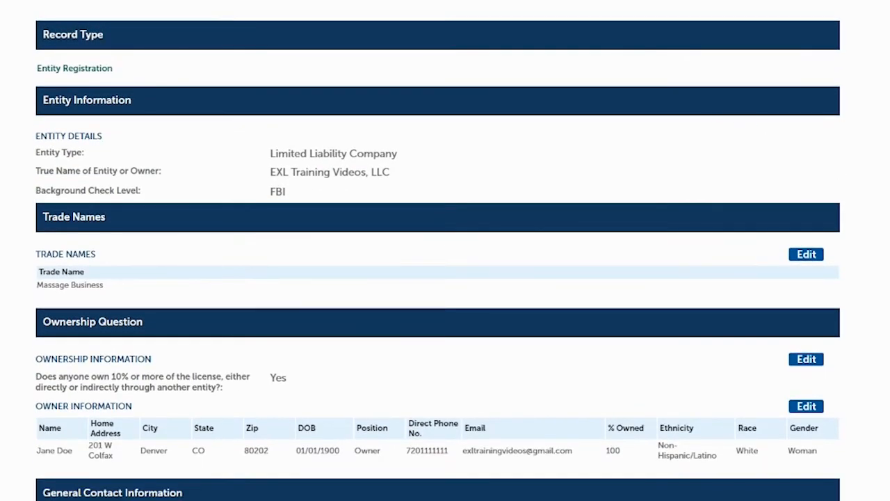
scroll(437, 278, "down", 3)
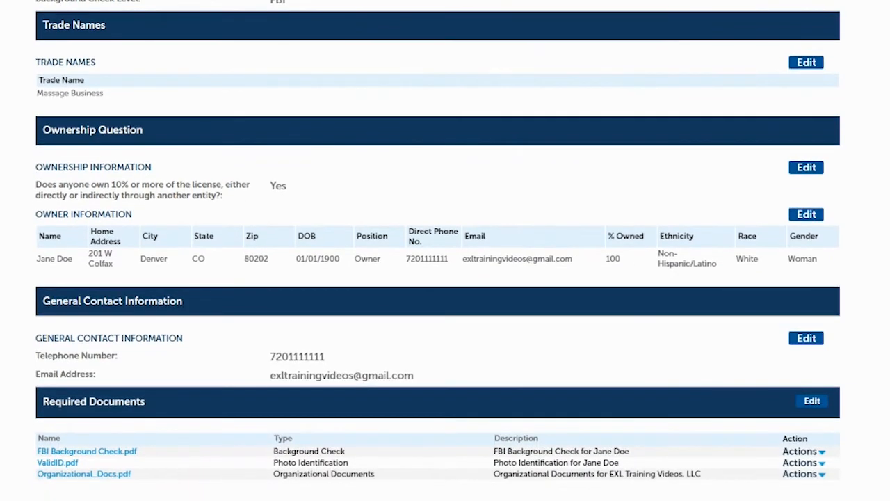
scroll(438, 278, "down", 1)
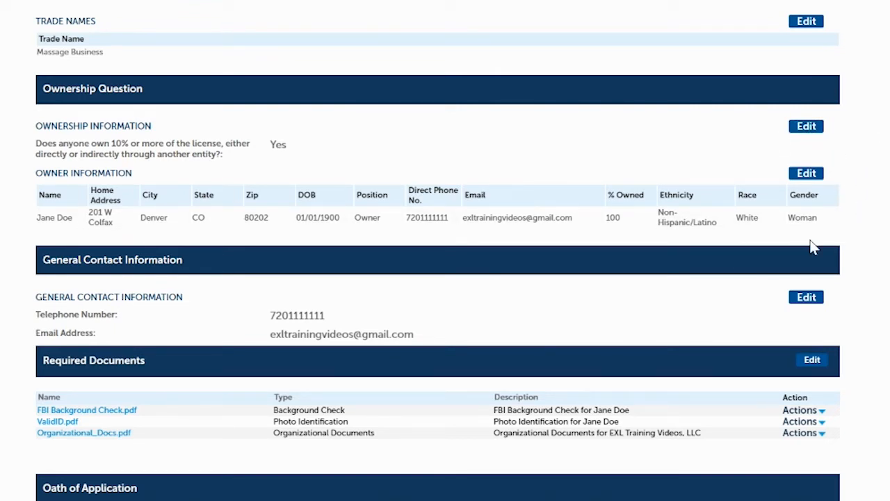
scroll(437, 250, "down", 5)
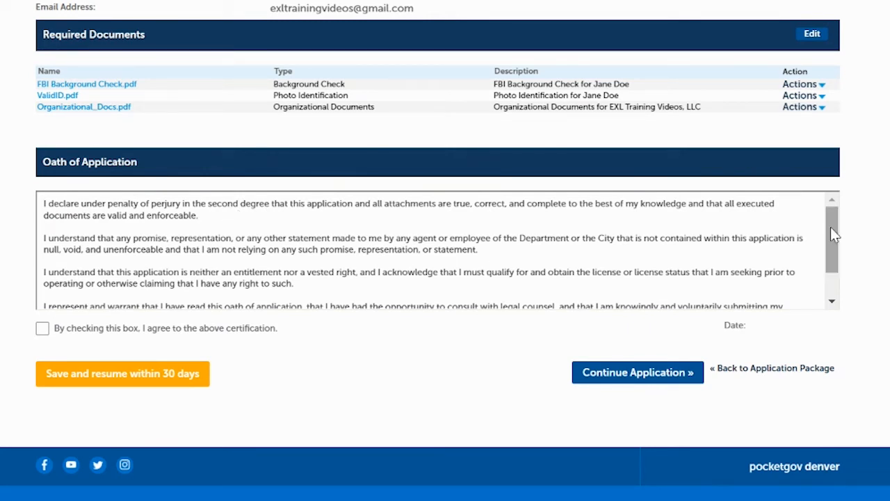
left_click_drag(832, 230, 834, 301)
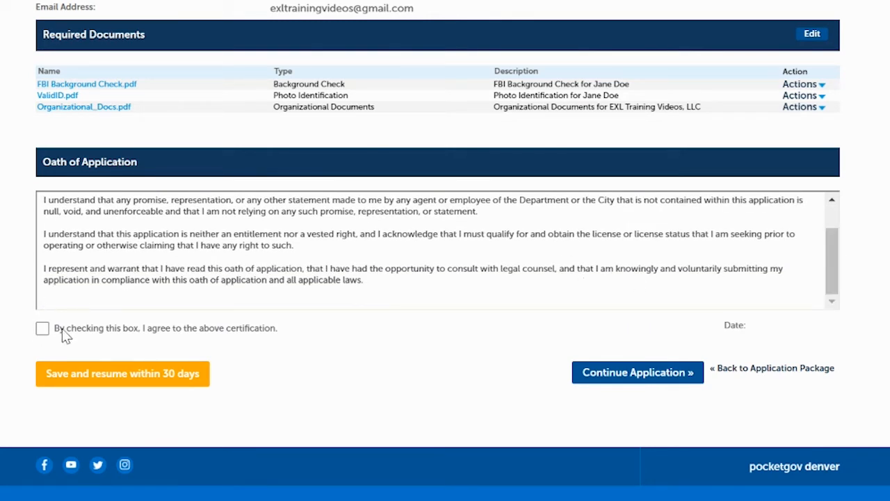
left_click(43, 329)
left_click(600, 374)
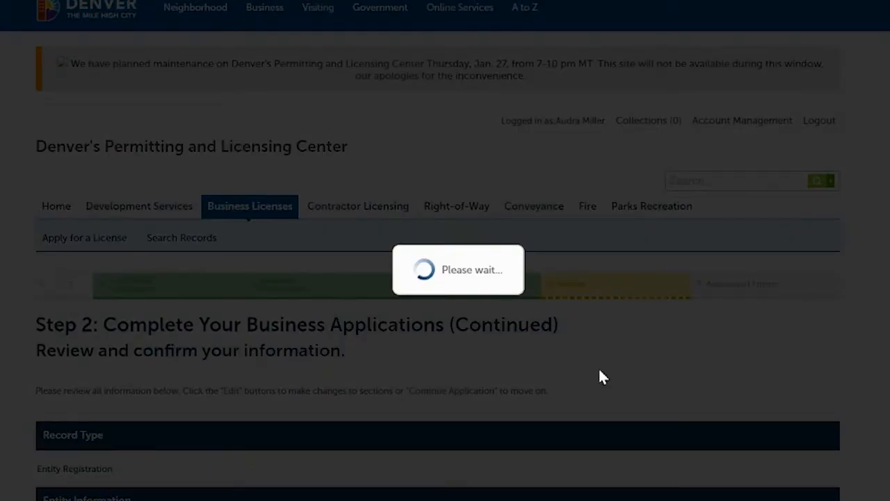
Start the Licensed Establishment application for EXL Training Videos, LLC, and continue past the location confirmation to its list of requirements
scroll(445, 251, "down", 4)
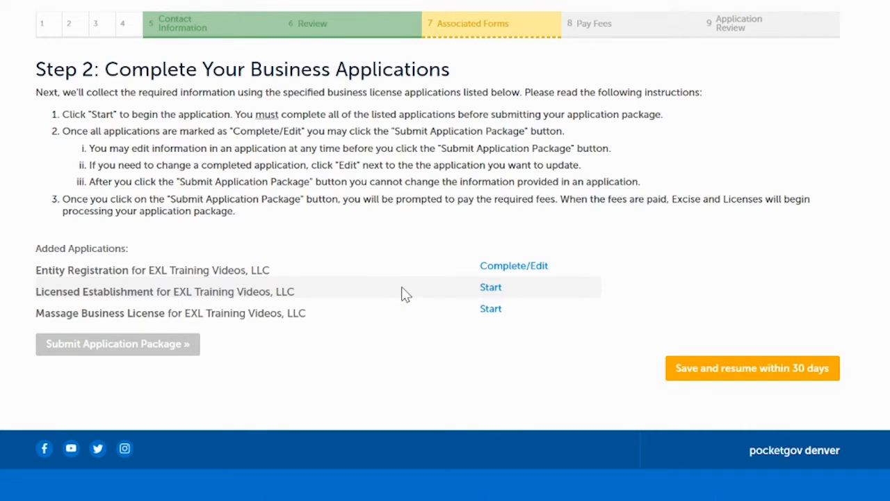
left_click(491, 289)
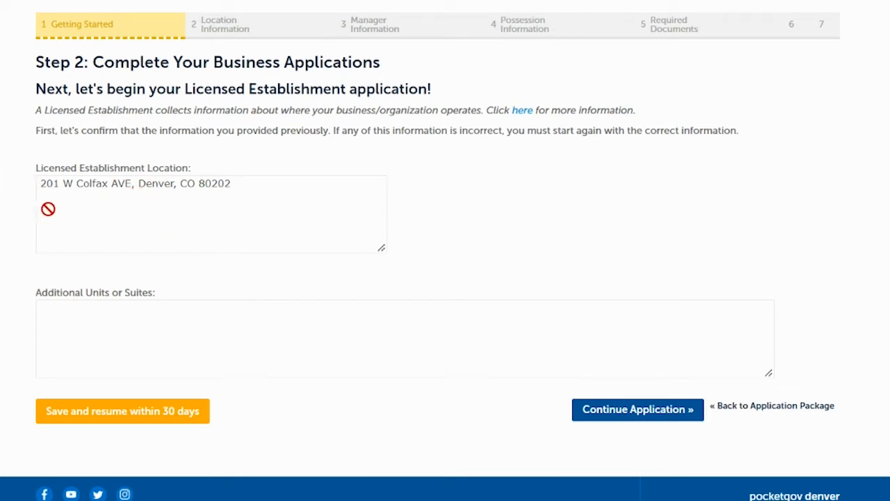
left_click(619, 415)
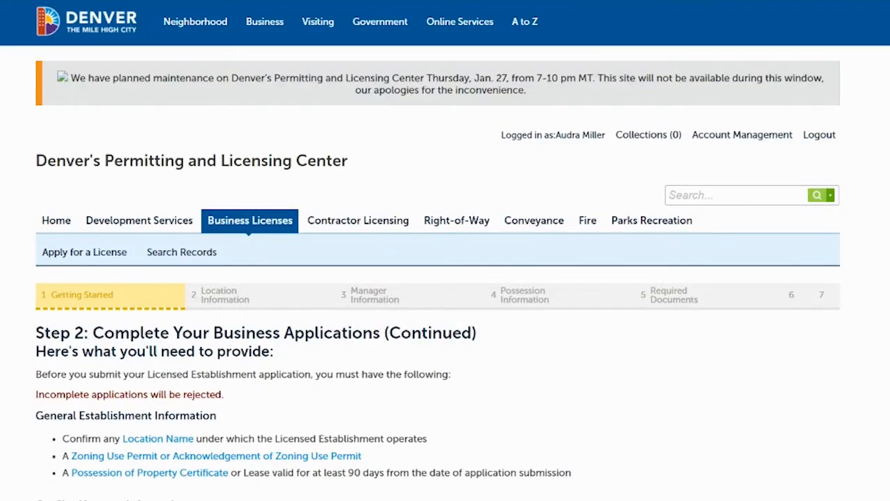
scroll(445, 251, "down", 4)
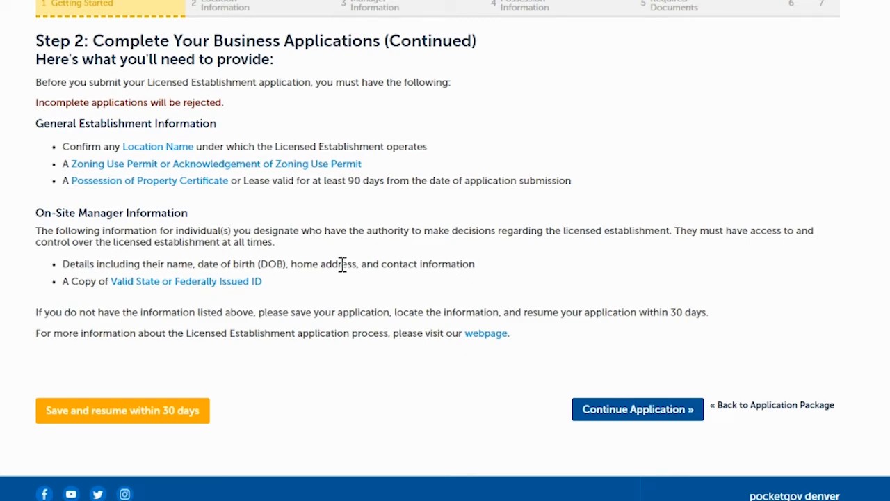
Continue past the requirements list, leave the Location Name blank, and proceed to the on-site manager information
left_click(625, 410)
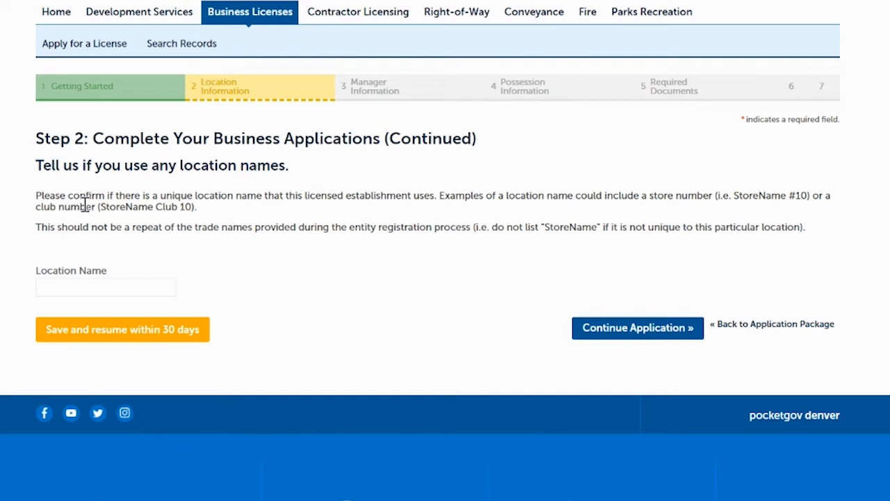
left_click(69, 288)
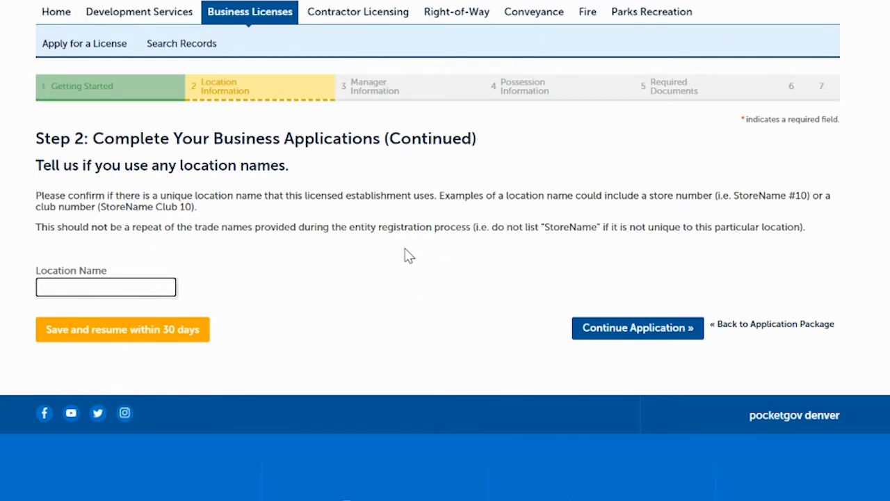
left_click(642, 328)
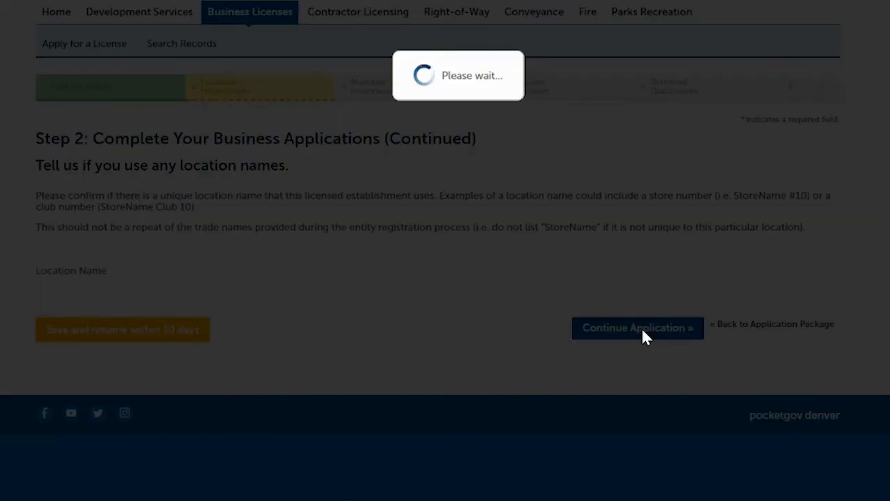
scroll(445, 250, "down", 3)
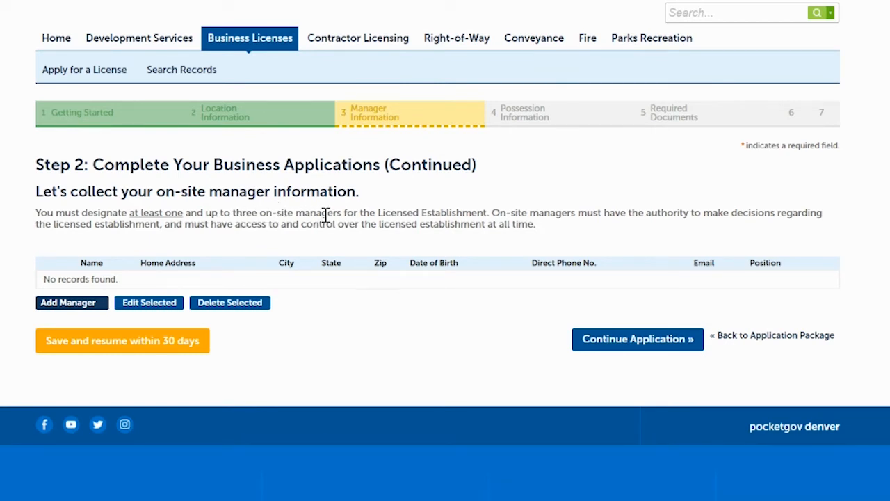
Add an on-site manager record and fill in the manager's name, home address, city, state and zip code
left_click(70, 306)
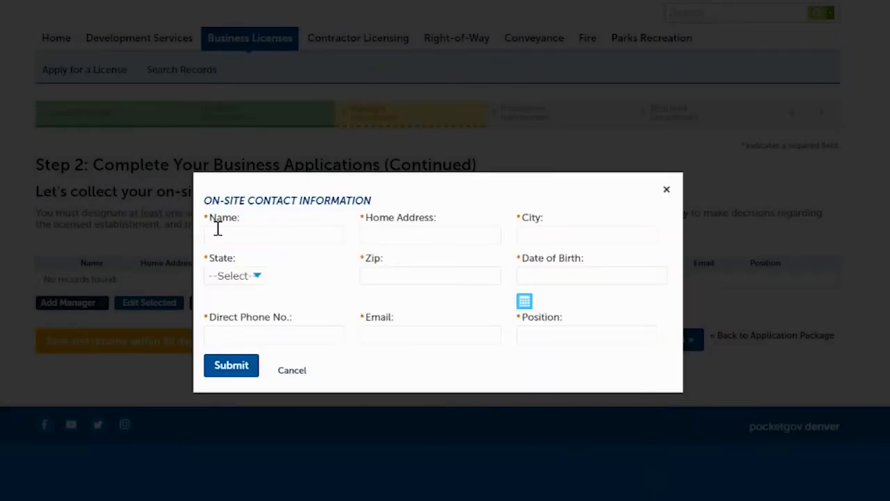
left_click(220, 234)
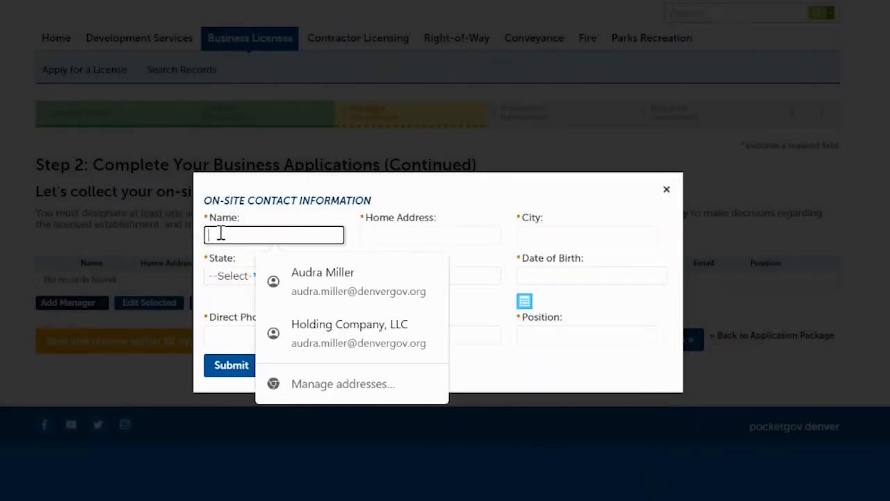
type("Jane Doe")
left_click(392, 240)
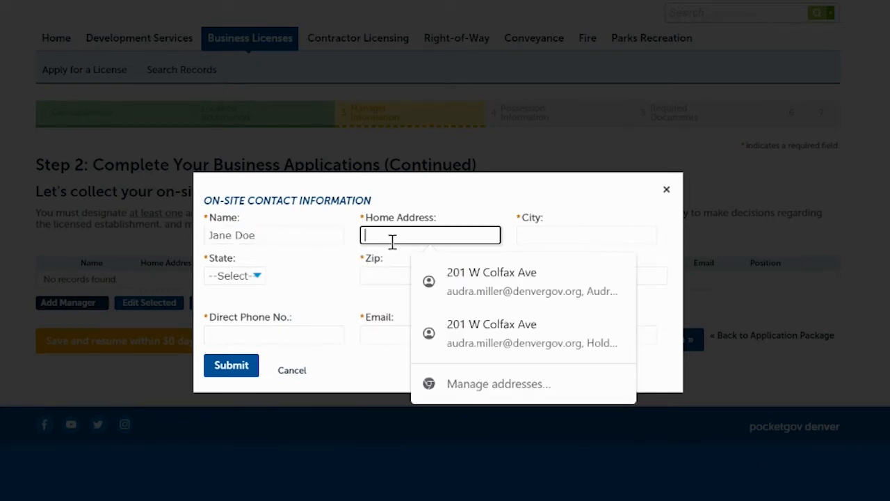
type("201 ")
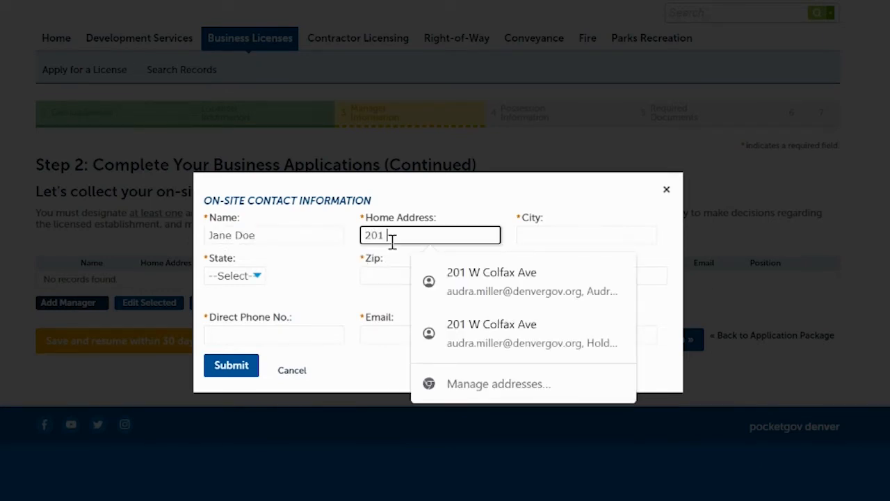
type("W Colfax Ave")
key("Tab")
type("De")
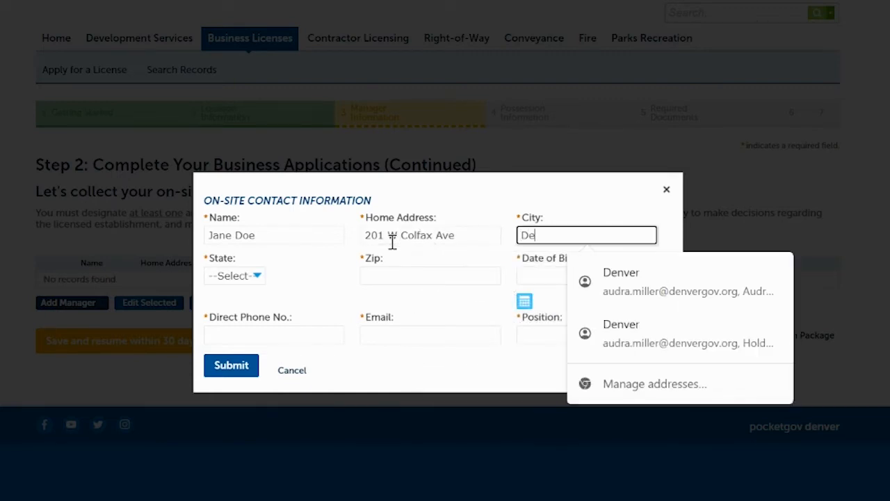
type("nver")
key("Tab")
type("co")
key("Tab")
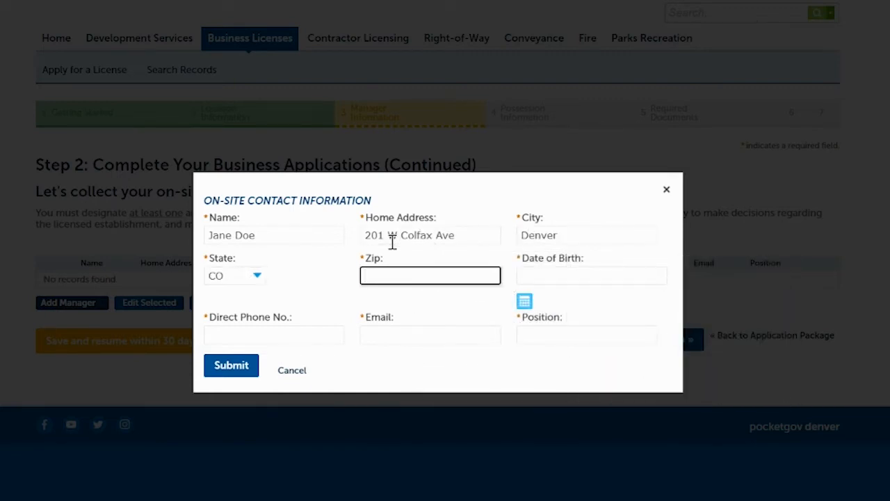
type("80202")
Fill in the manager's date of birth, direct phone number and email, set the position to Manager, and submit the contact record
left_click(547, 278)
type("01/")
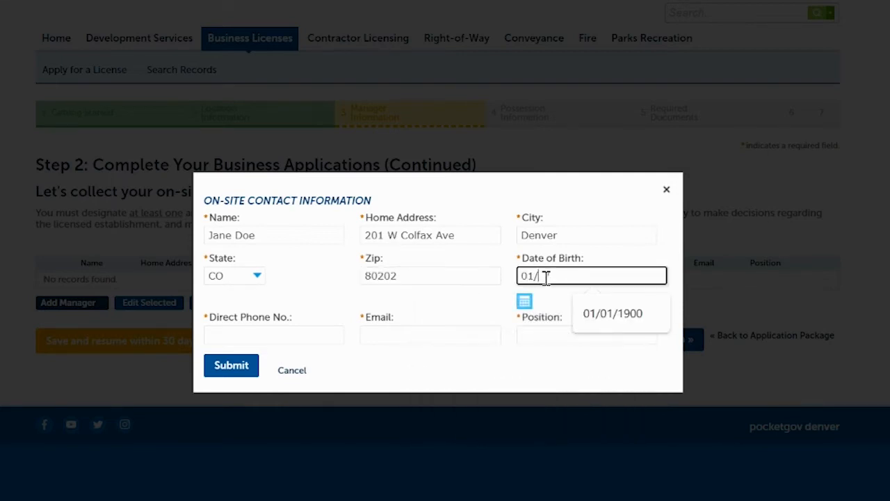
type("01/1900")
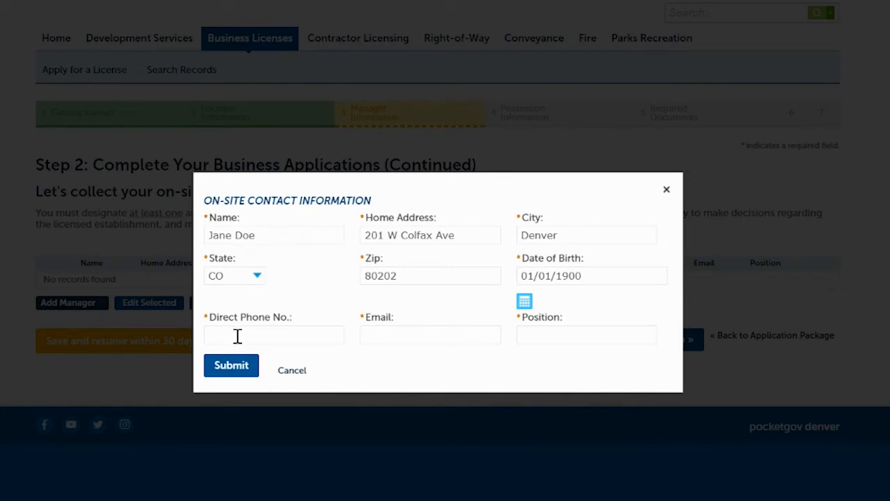
left_click(237, 336)
type("72")
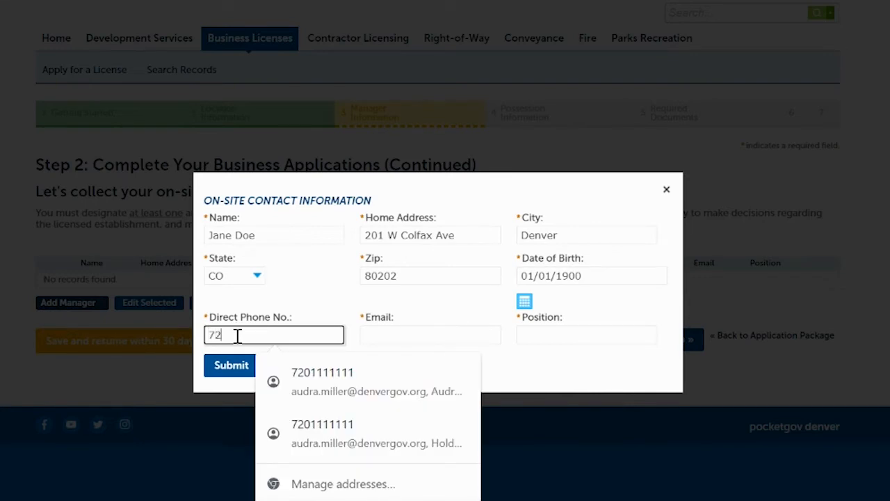
type("01111111")
left_click(379, 336)
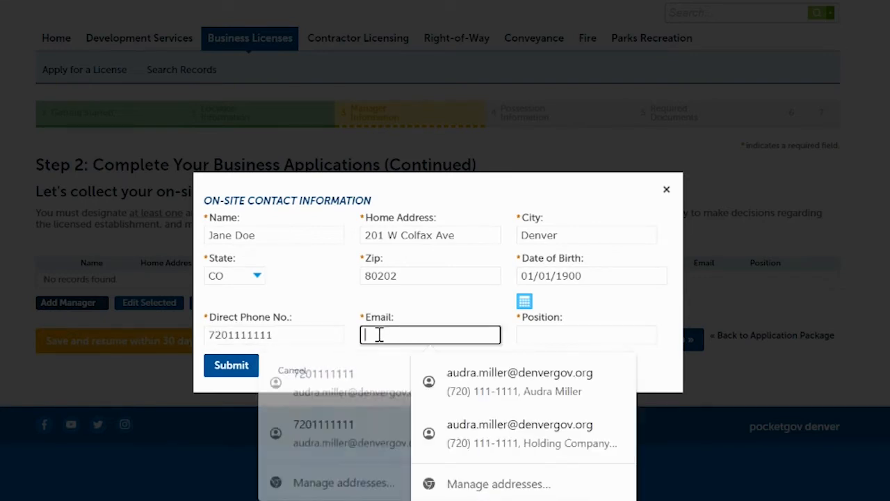
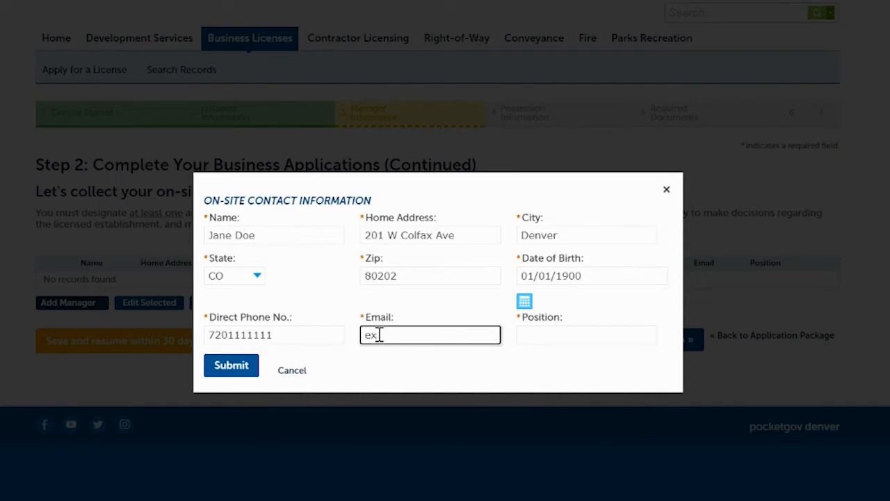
left_click(553, 337)
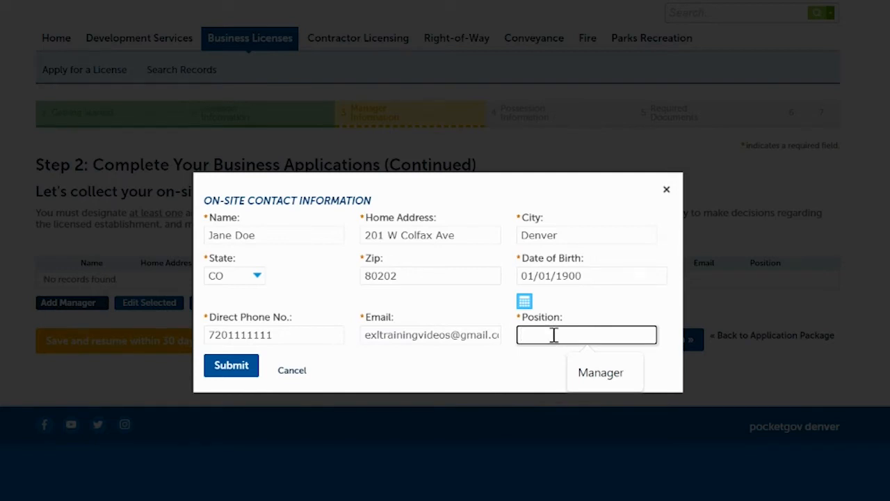
left_click(598, 374)
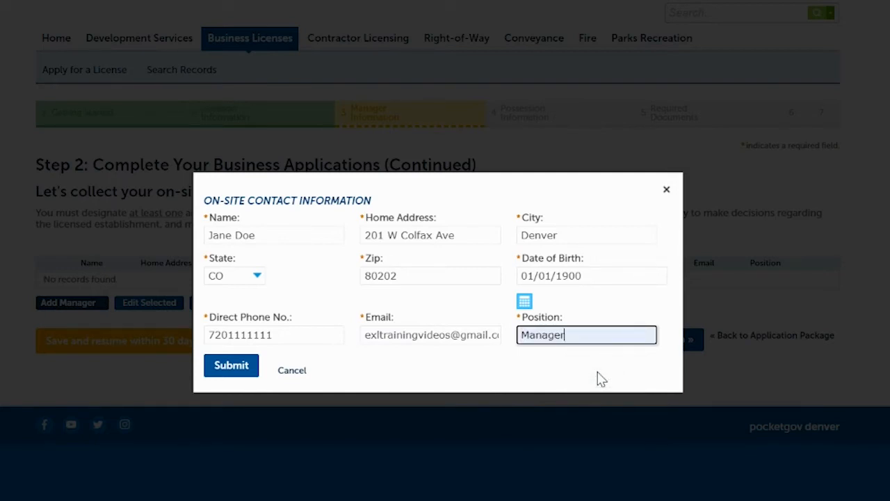
left_click(503, 359)
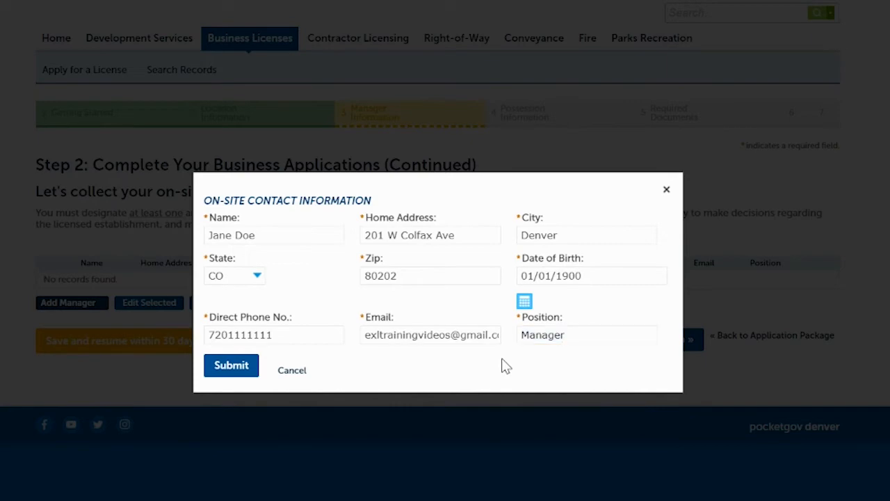
left_click(229, 379)
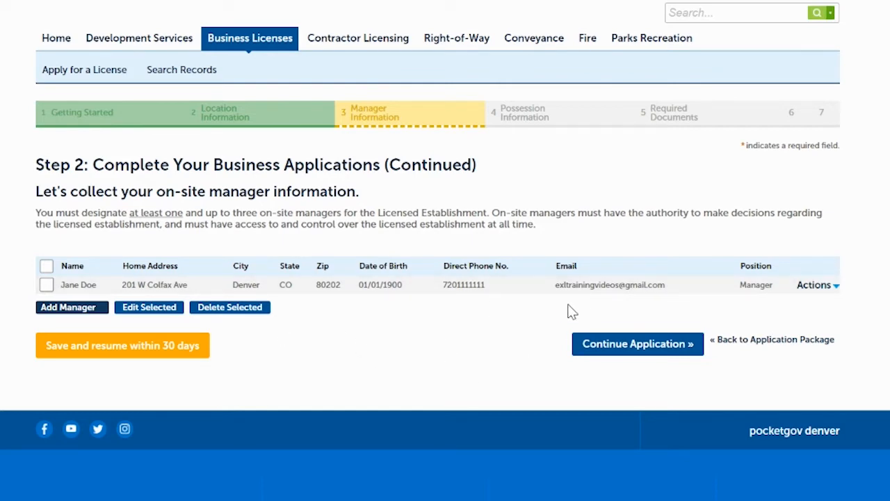
Continue to the possession information, mark the property as Rent with lease expiration date 01/01/2040, and proceed to the required documents
left_click(651, 350)
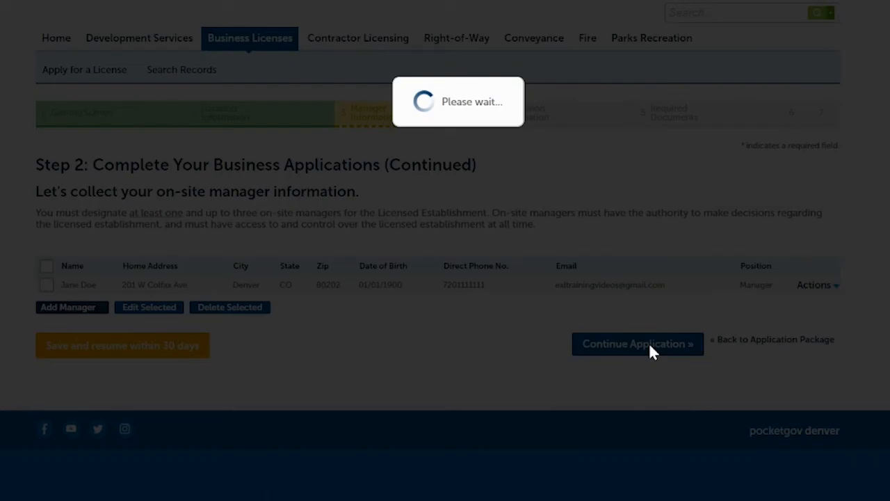
scroll(570, 225, "down", 1)
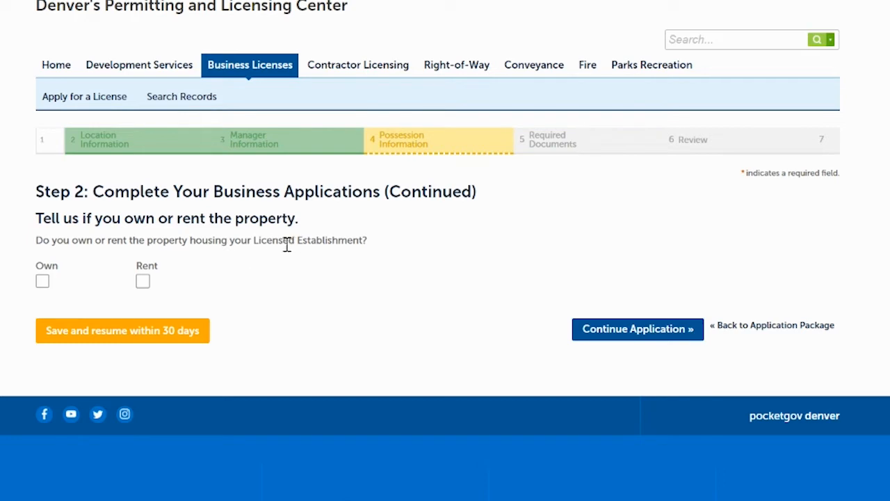
left_click(144, 283)
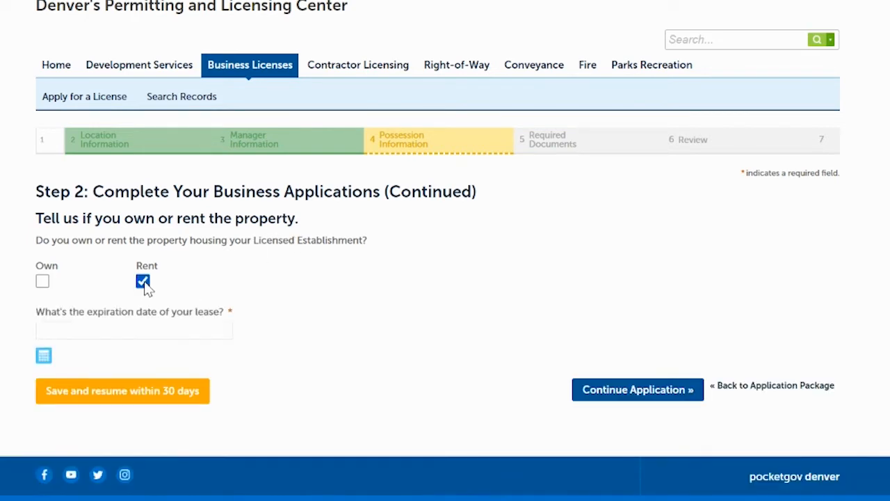
left_click(92, 330)
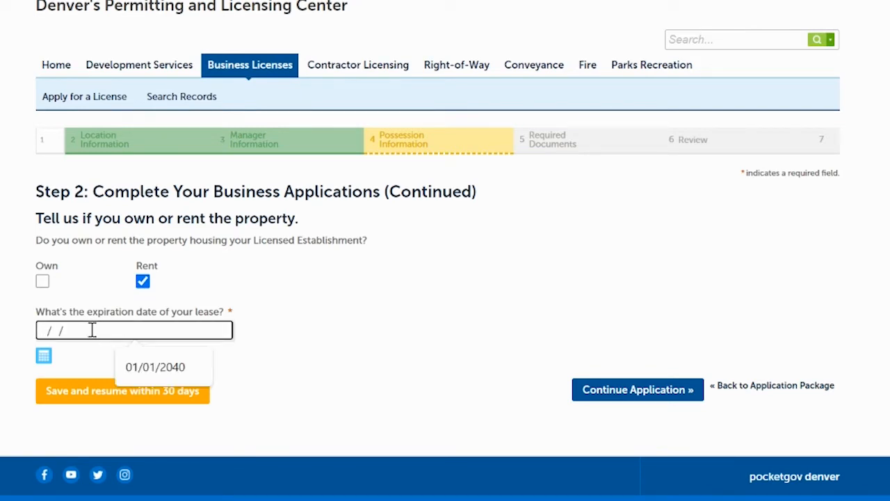
type("01/01/2040")
left_click(348, 334)
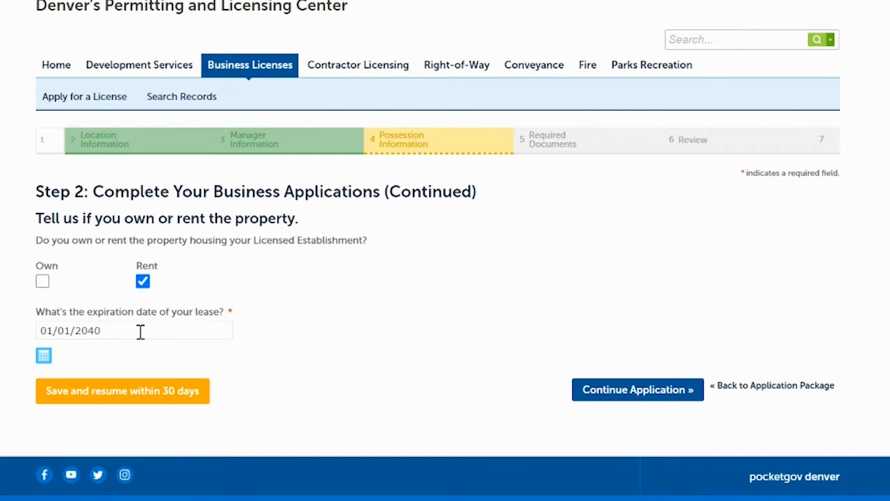
left_click(609, 394)
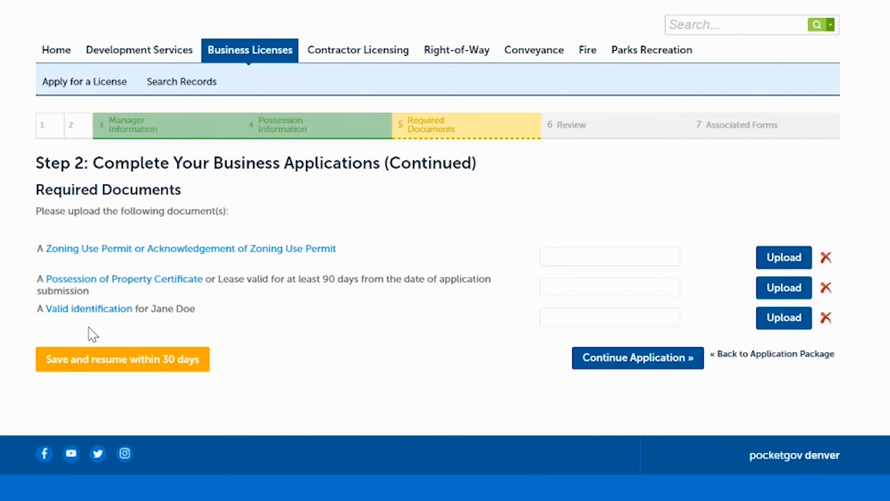
Upload ZoneUse for the zoning use permit requirement and PossessionOfProperty for the possession certificate or lease requirement
left_click(657, 257)
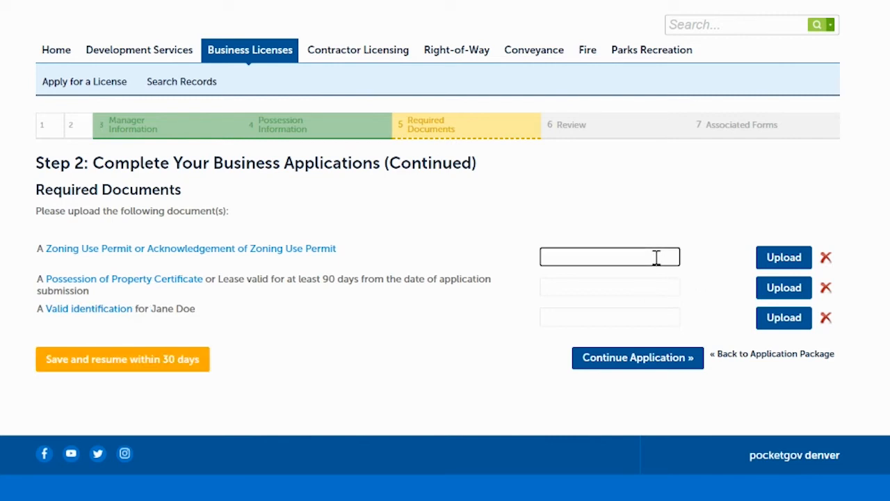
left_click(785, 258)
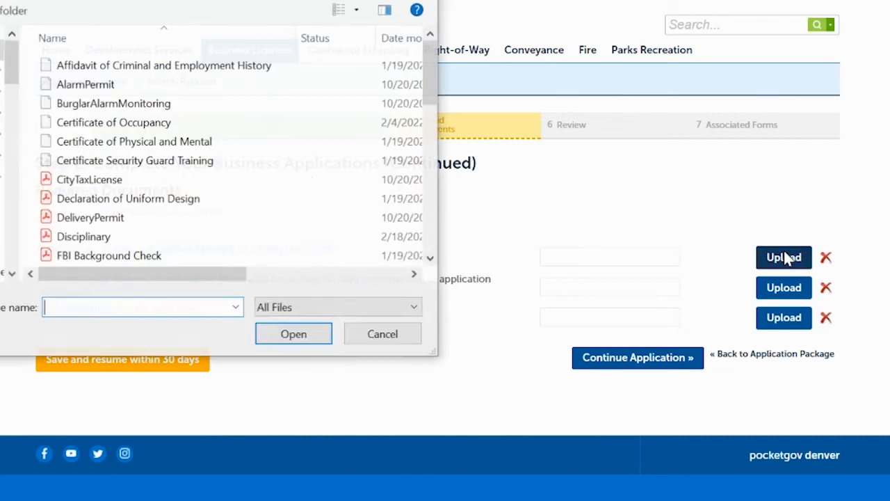
left_click_drag(428, 72, 432, 216)
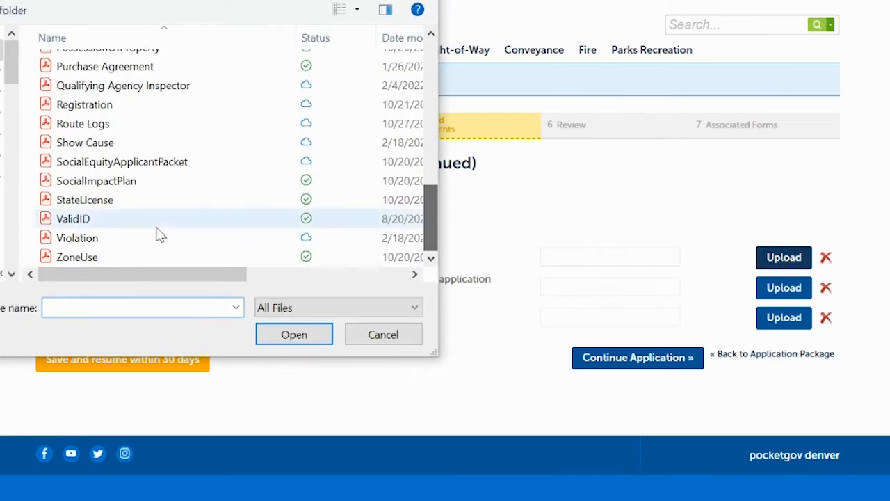
left_click(115, 257)
left_click(257, 332)
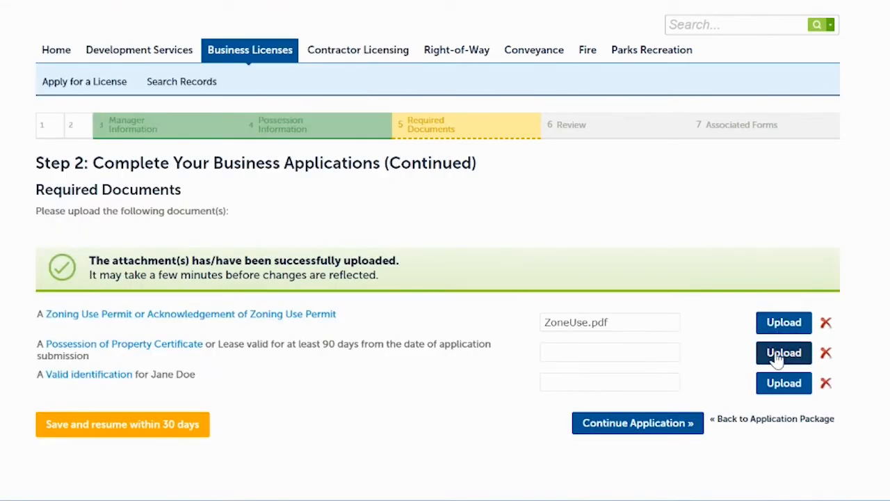
left_click(779, 355)
left_click_drag(433, 68, 433, 119)
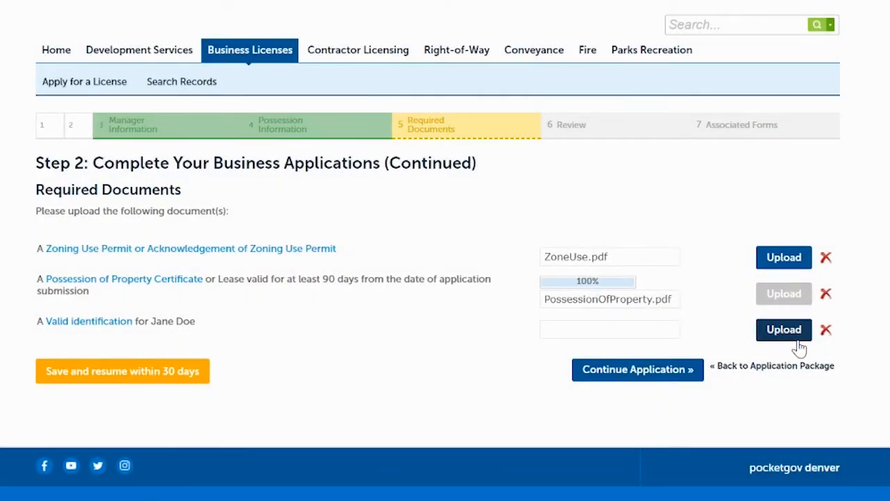
Upload ValidID for the on-site manager's valid identification and continue to the Licensed Establishment application's review
left_click(785, 384)
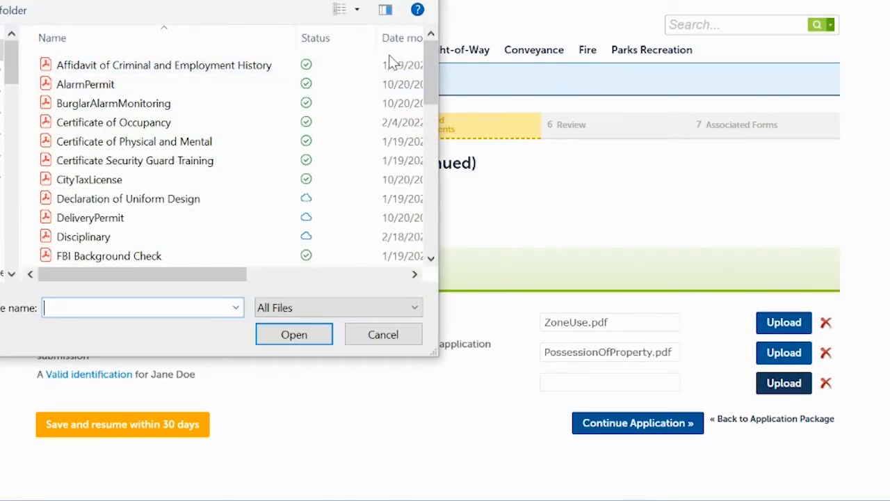
left_click_drag(427, 65, 439, 240)
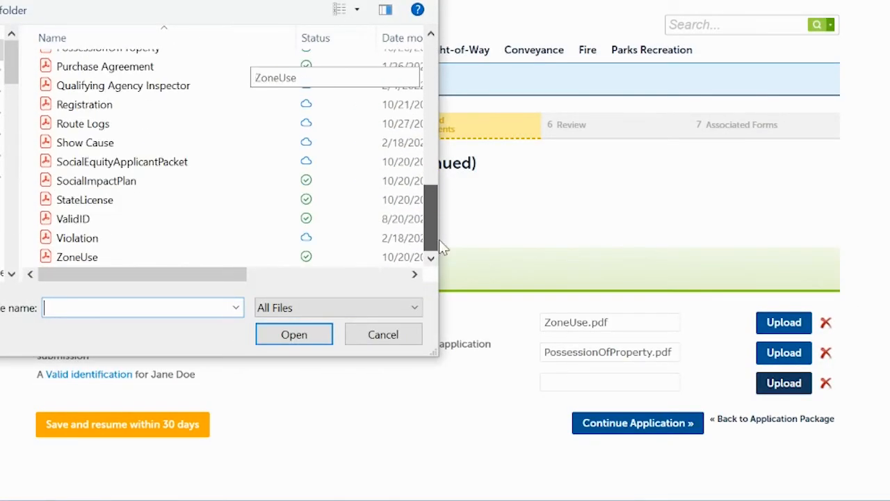
double_click(182, 219)
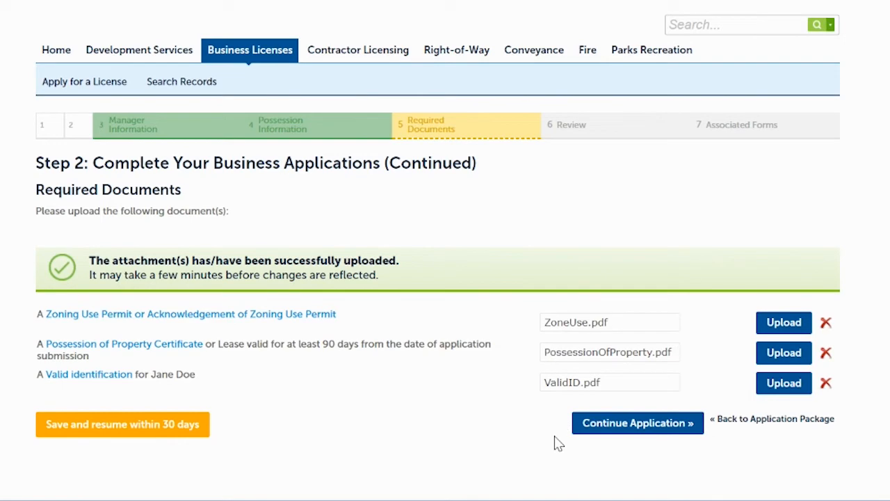
left_click(622, 426)
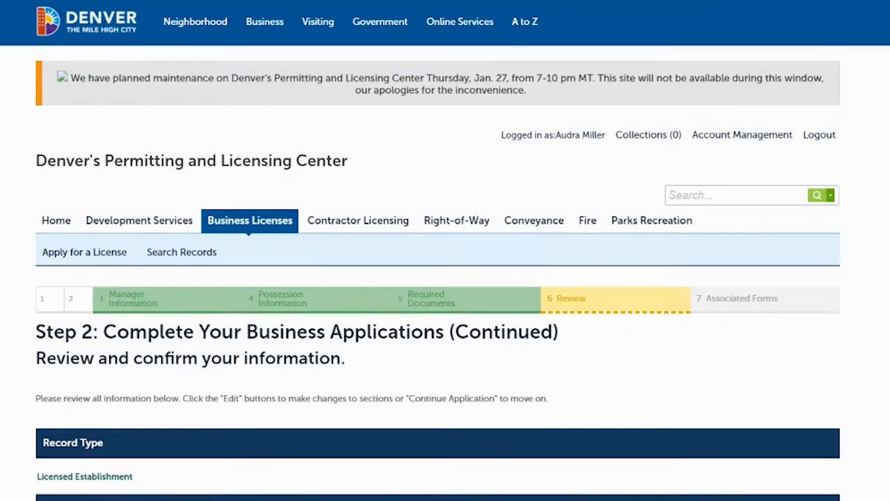
scroll(437, 254, "down", 7)
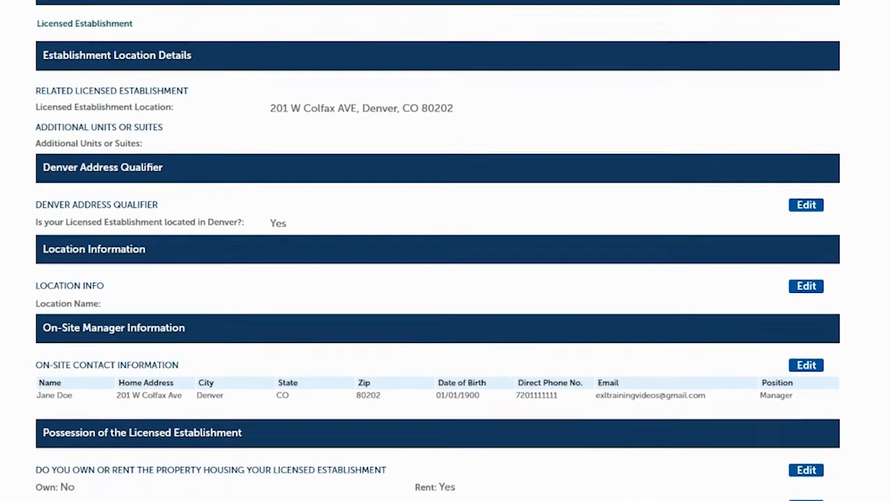
Review the Licensed Establishment application's entries and documents, agree to the oath certification, and continue the application
scroll(437, 254, "down", 3)
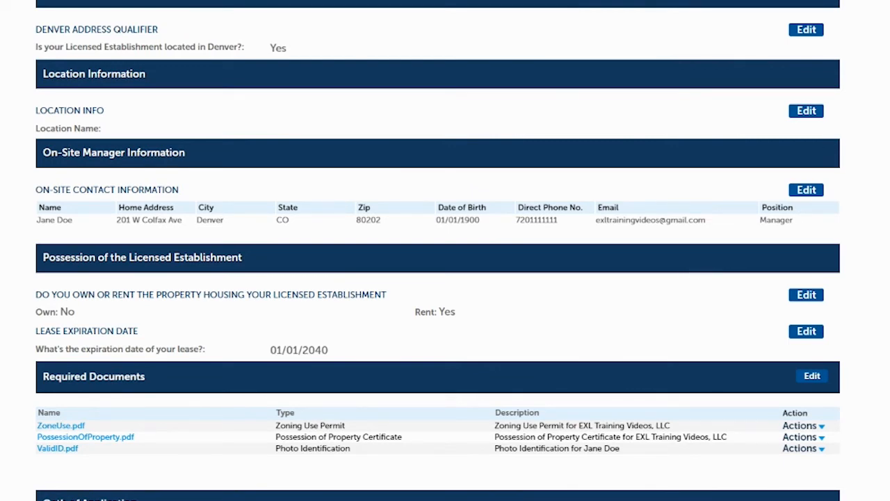
scroll(437, 251, "down", 4)
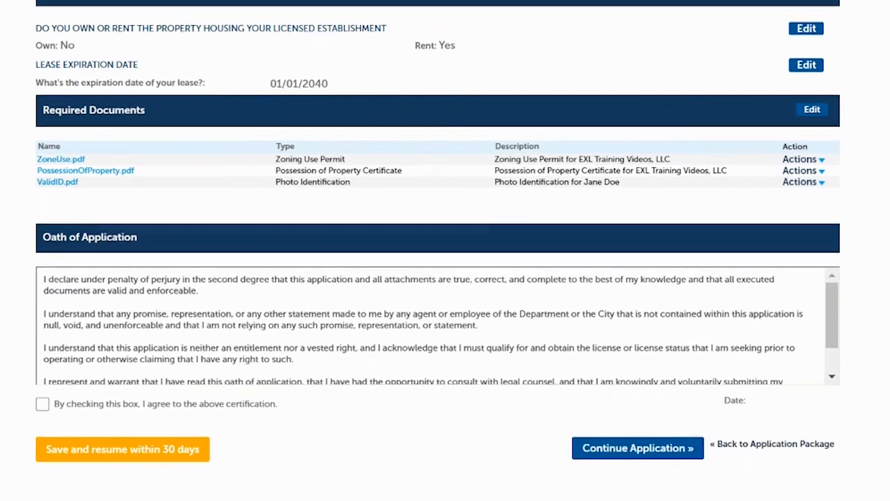
scroll(437, 250, "down", 1)
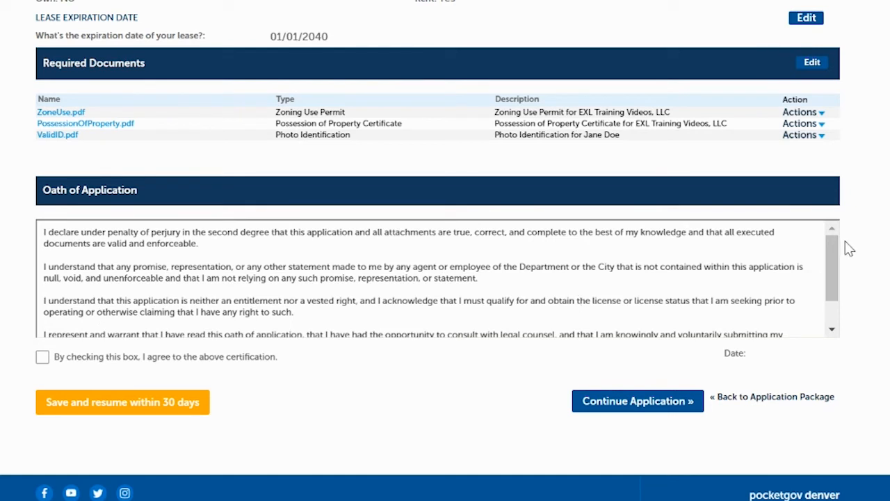
left_click(42, 358)
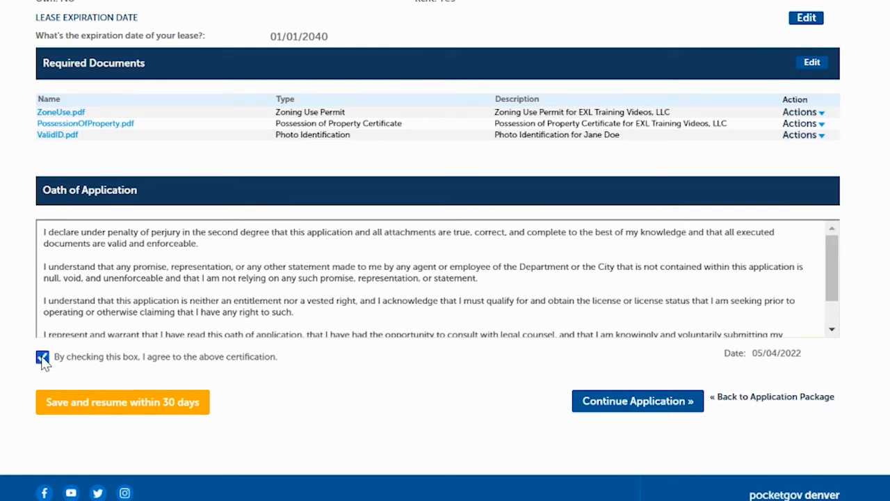
left_click(638, 401)
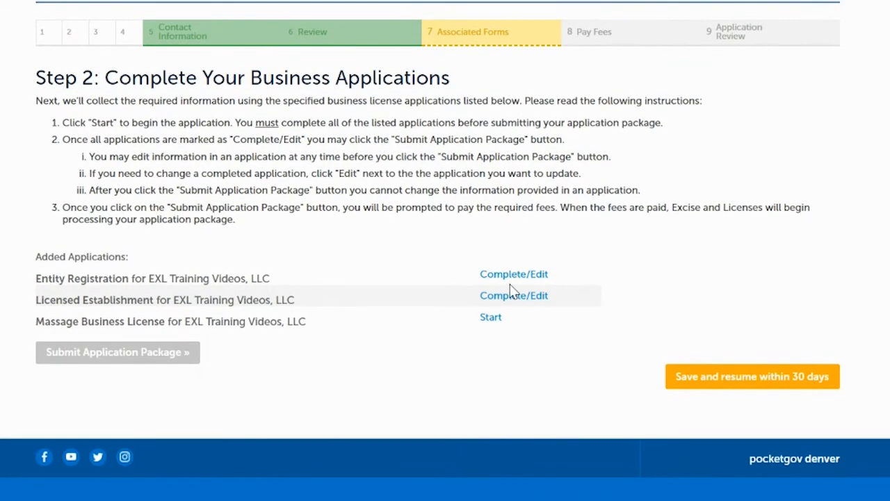
Start the Massage Business License application and continue past the associated entity and establishment confirmation and the list of required information
left_click(491, 319)
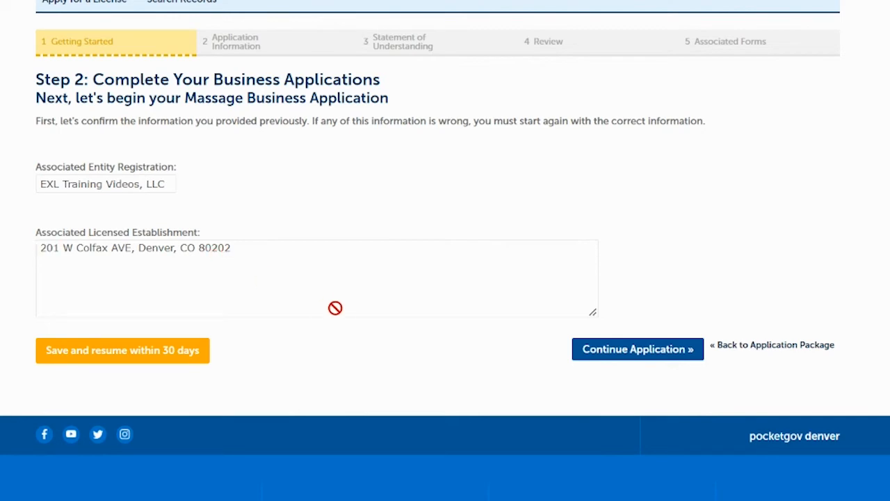
left_click(607, 351)
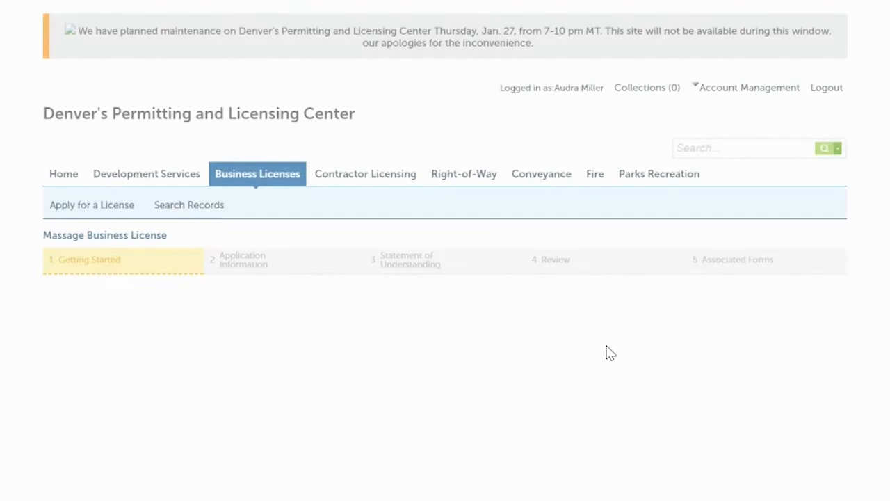
scroll(445, 251, "down", 5)
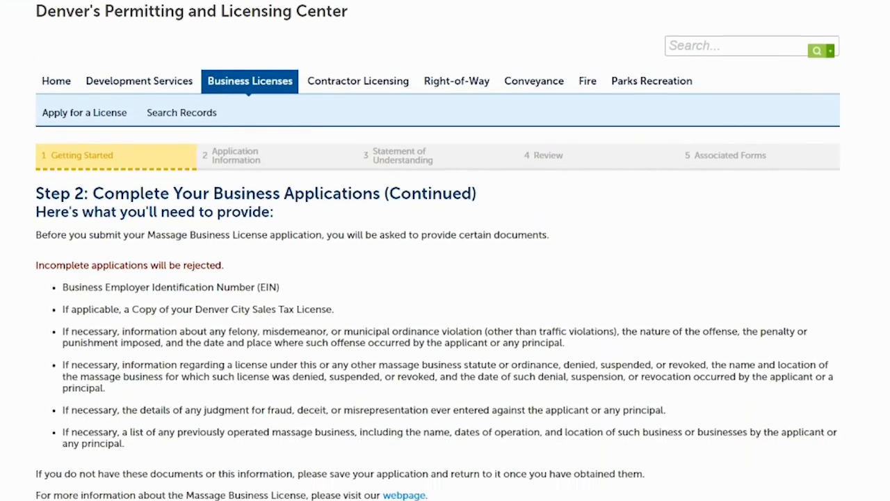
scroll(445, 250, "down", 1)
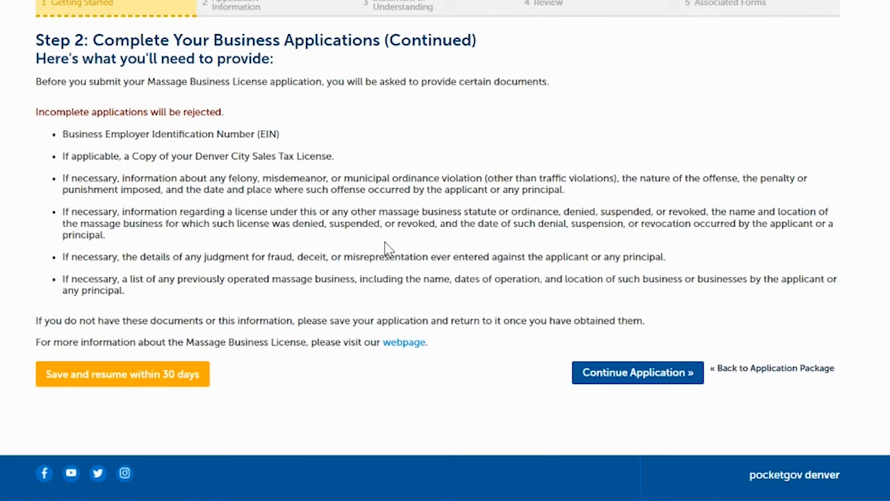
left_click(634, 376)
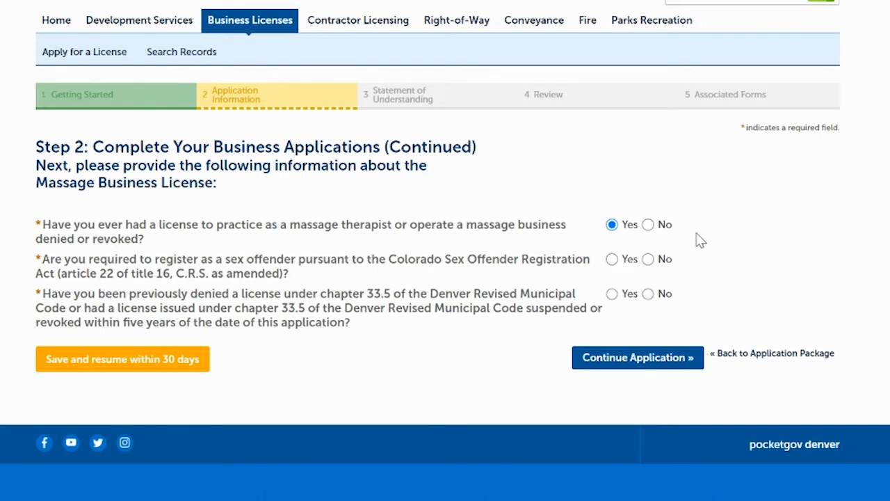
Answer Yes to the sex offender registration and chapter 33.5 license denial questions, and continue past the municipal code advisory
left_click(612, 261)
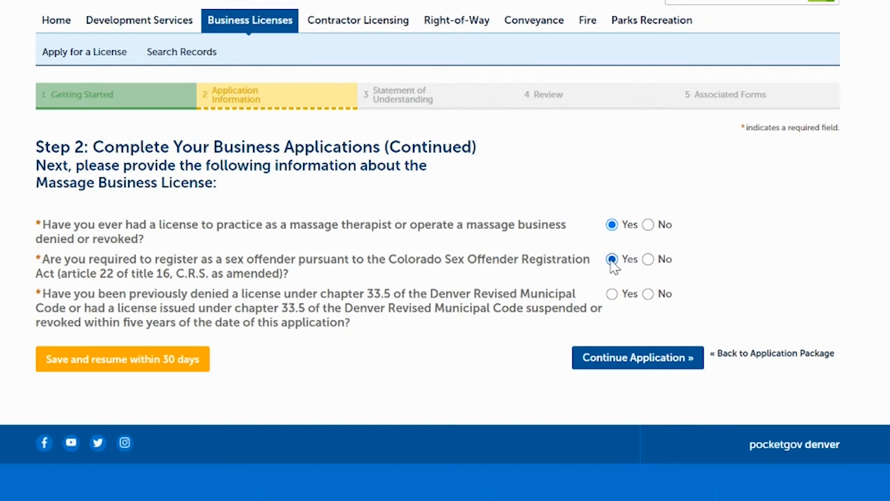
left_click(612, 295)
left_click(629, 361)
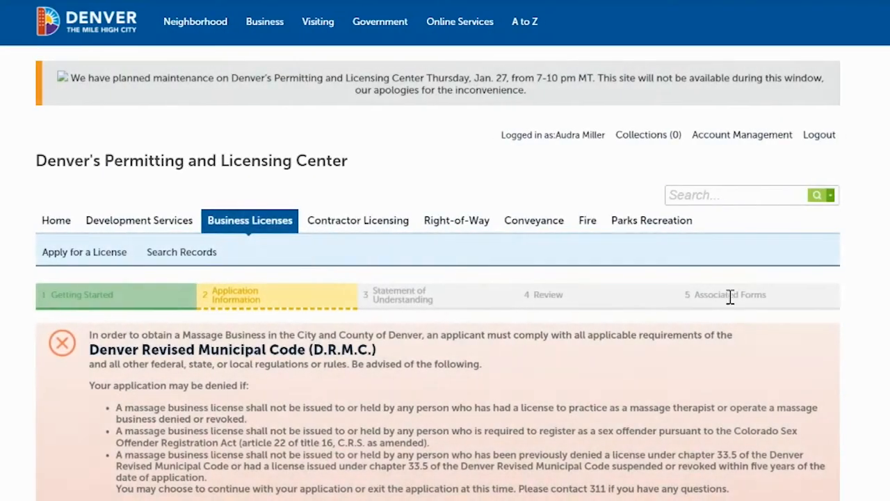
scroll(523, 229, "down", 2)
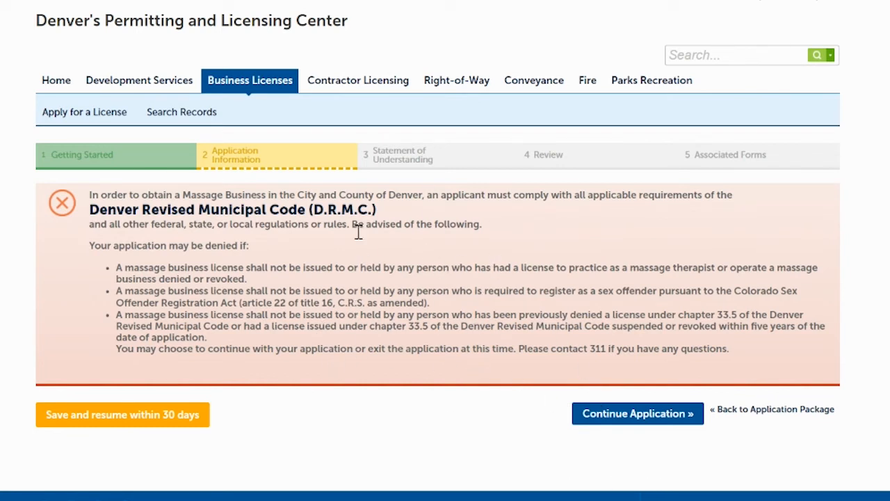
left_click(618, 416)
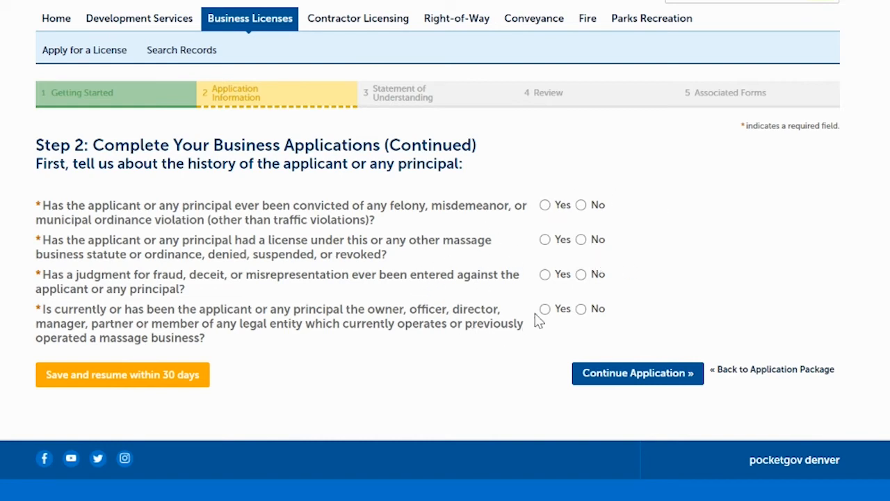
Answer Yes to all four history questions about the applicant or any principal and continue the application
left_click(546, 207)
left_click(547, 240)
left_click(602, 377)
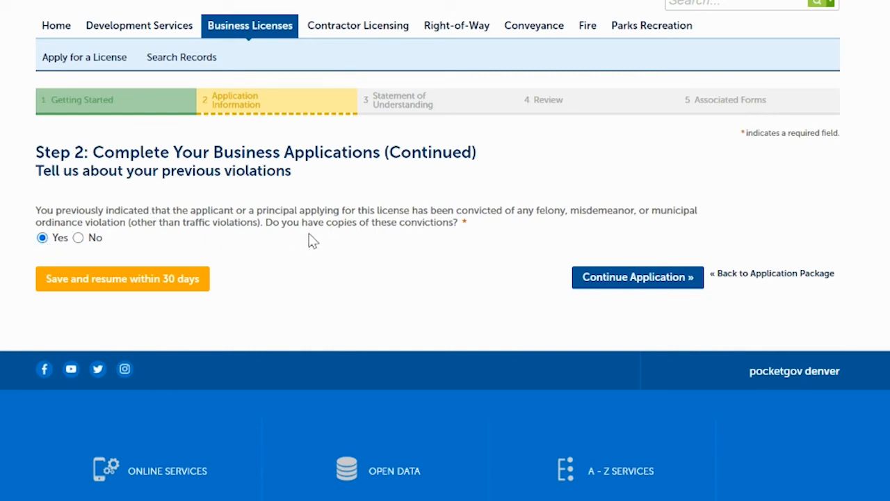
left_click(78, 238)
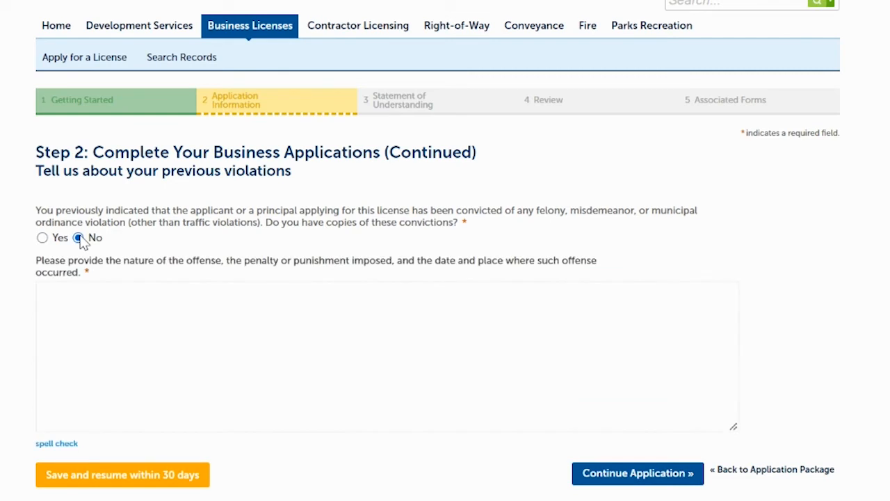
left_click(43, 298)
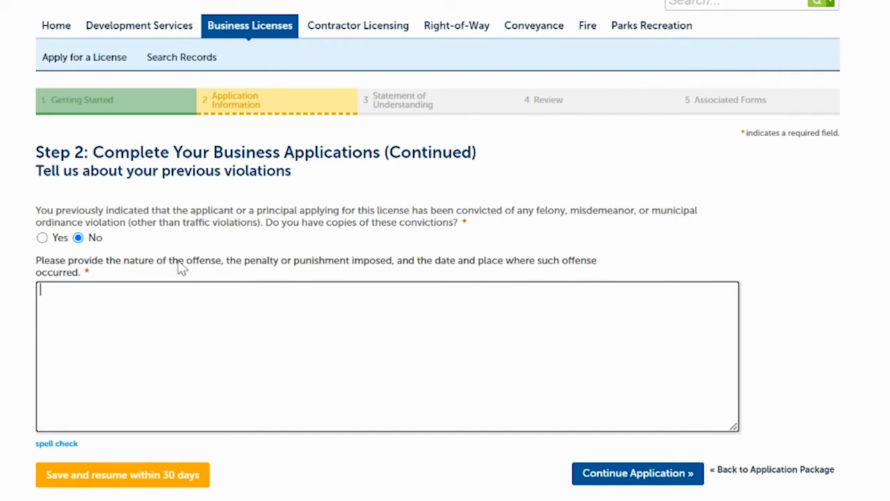
left_click(44, 241)
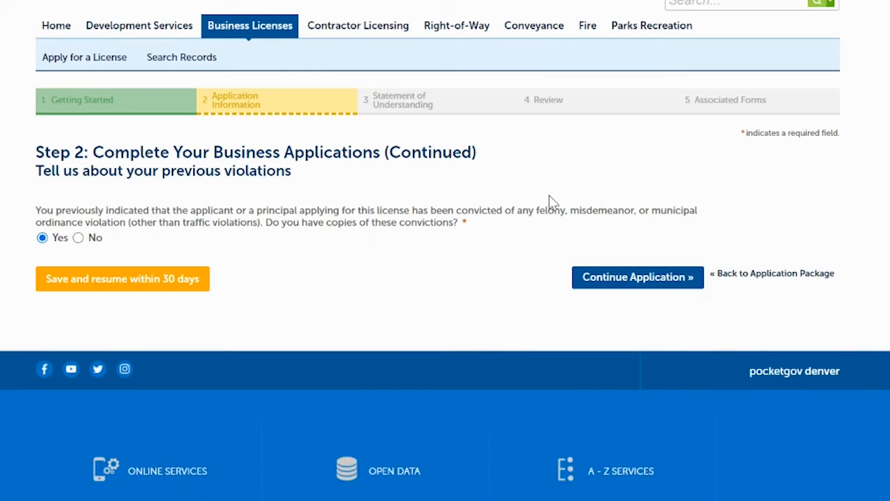
left_click(78, 238)
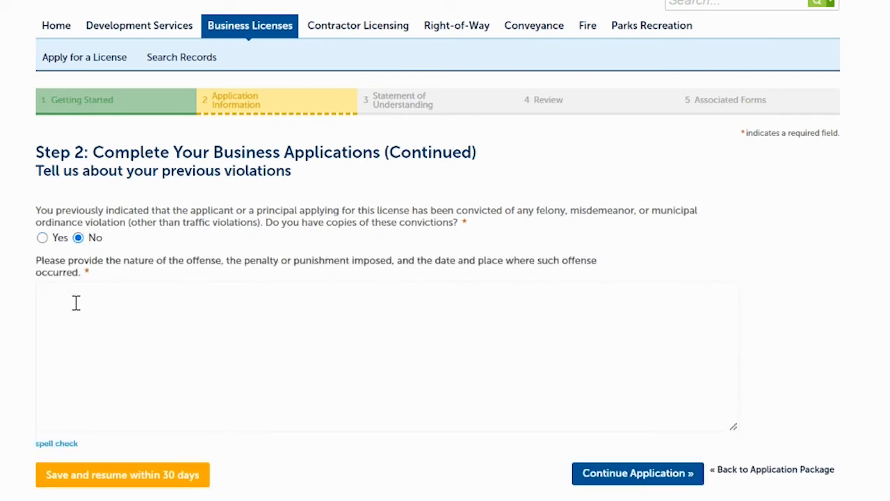
left_click(76, 303)
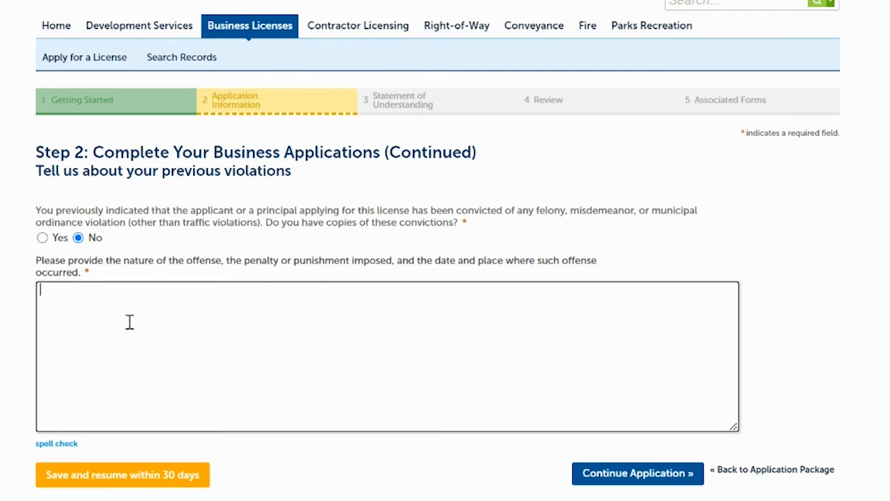
Answer Yes to having copies of the convictions and continue to the question about license actions
left_click(42, 238)
left_click(618, 284)
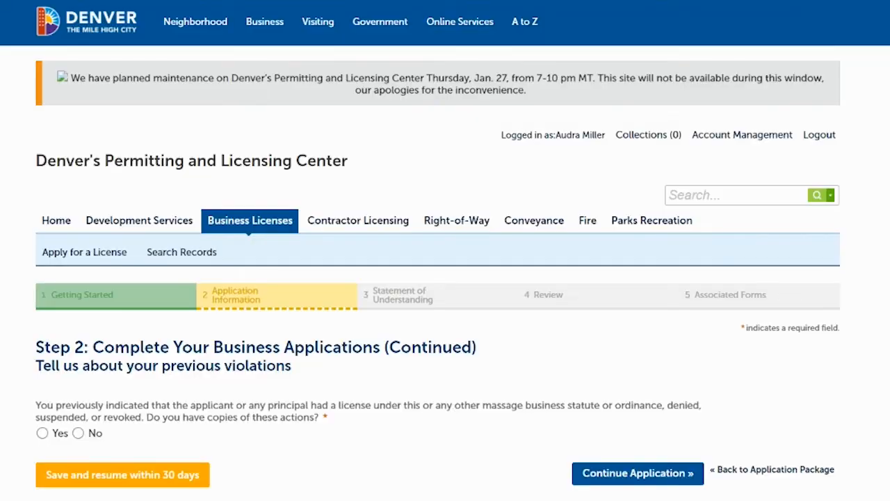
Check the statement field offered for No on copies of the license actions, set the answer to Yes, and continue
scroll(284, 220, "down", 2)
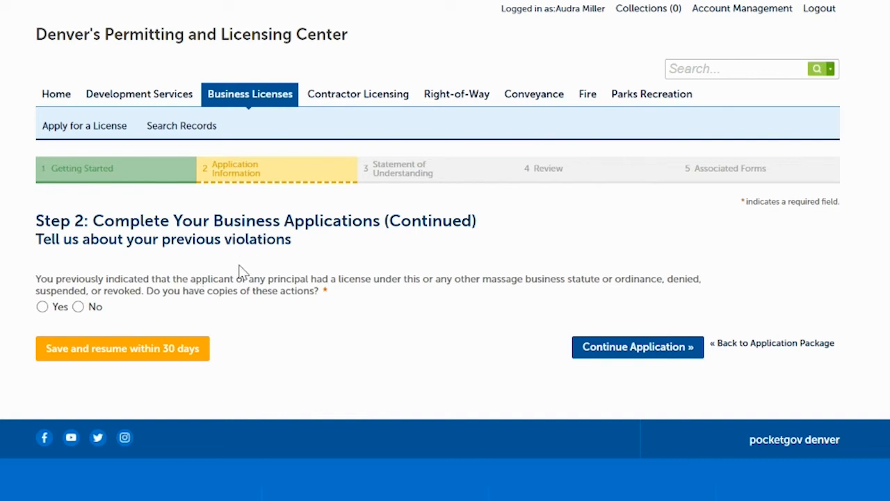
left_click(79, 308)
left_click(53, 390)
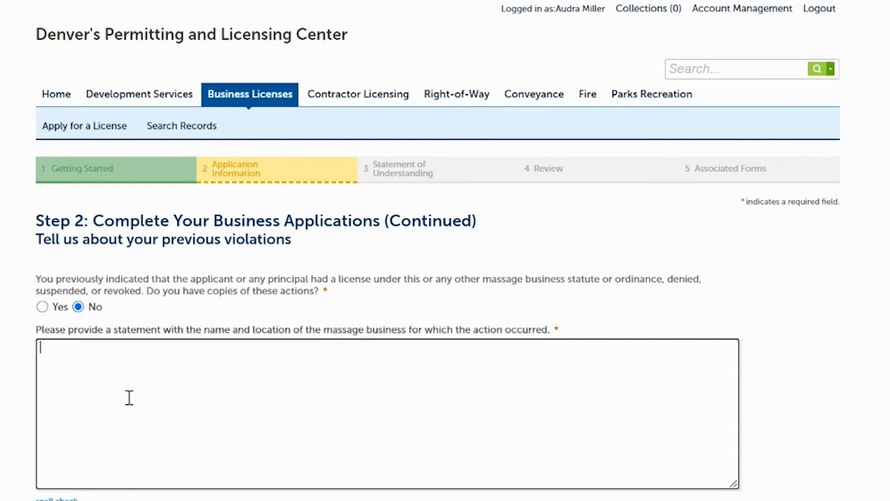
left_click(42, 307)
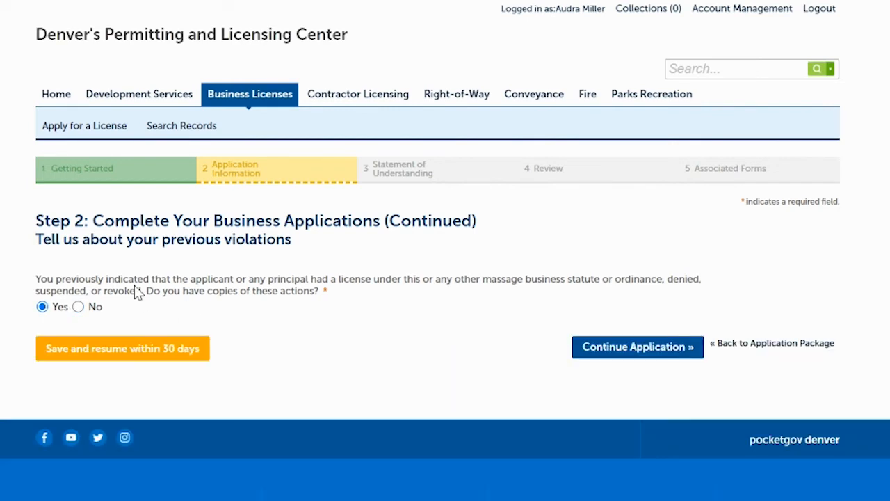
left_click(618, 352)
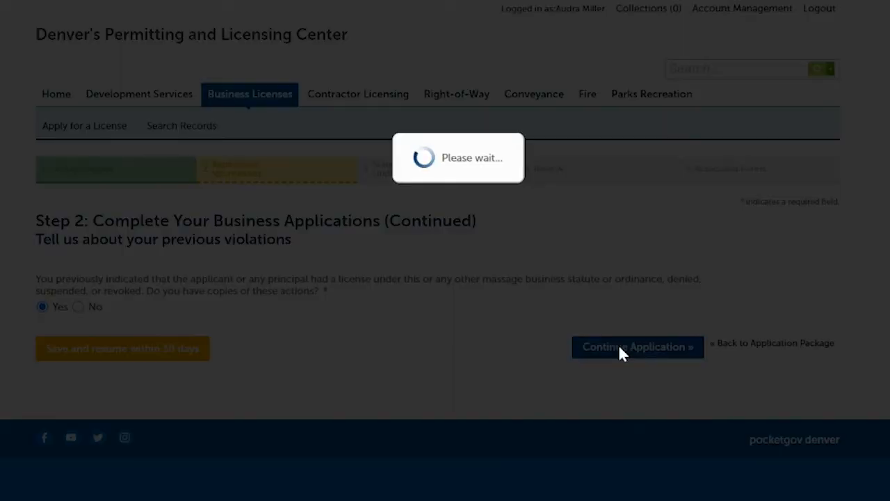
Check the details field offered for No on copies of the judgments, set the answer to Yes, and continue
scroll(619, 346, "down", 3)
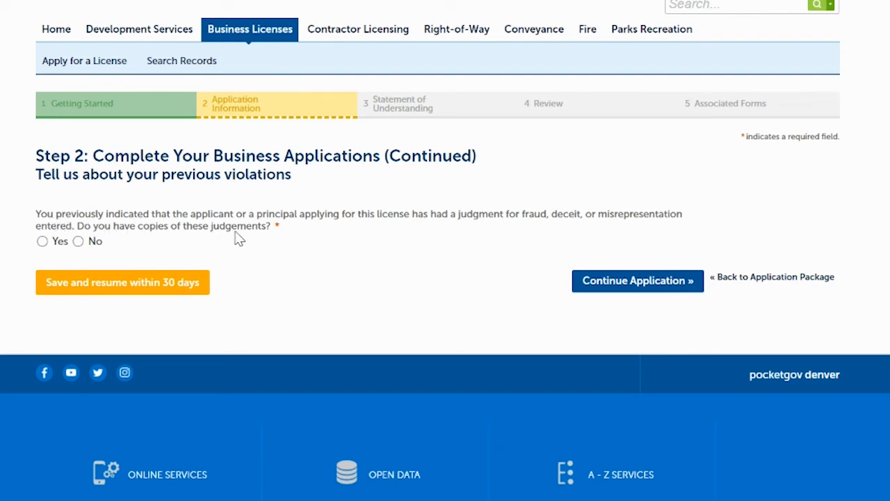
left_click(43, 242)
left_click(78, 242)
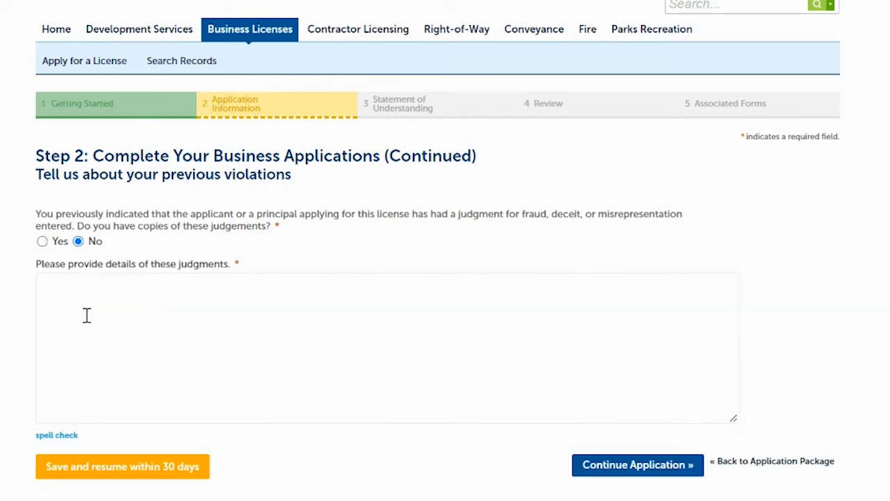
left_click(87, 315)
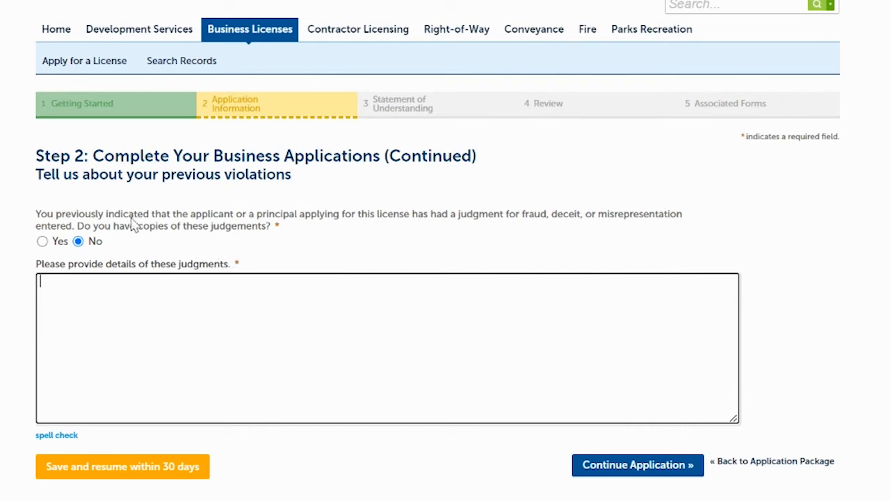
left_click(43, 241)
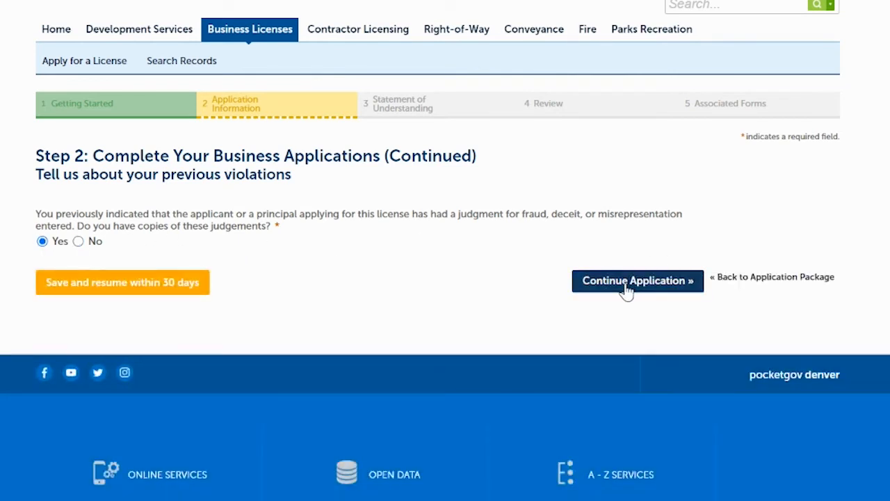
left_click(626, 284)
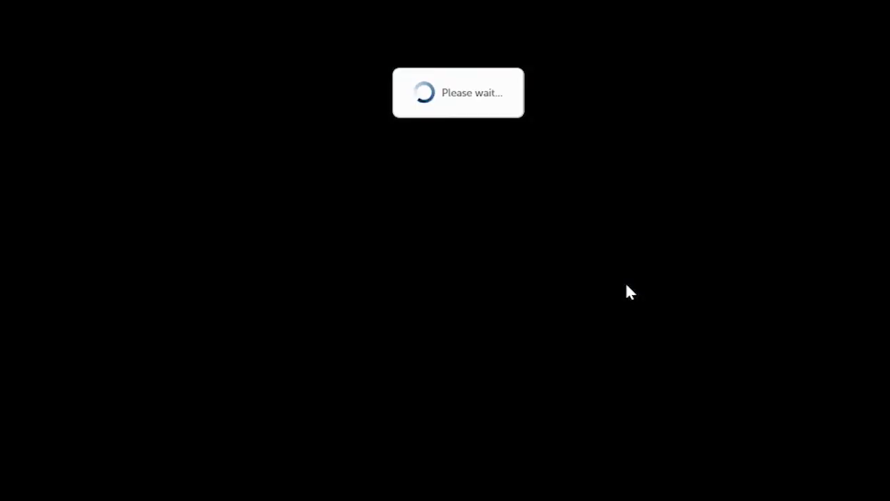
Add an ownership history row with legal entity name Previous Company, LLC and trade name Massage Business Trade Name
scroll(652, 268, "down", 3)
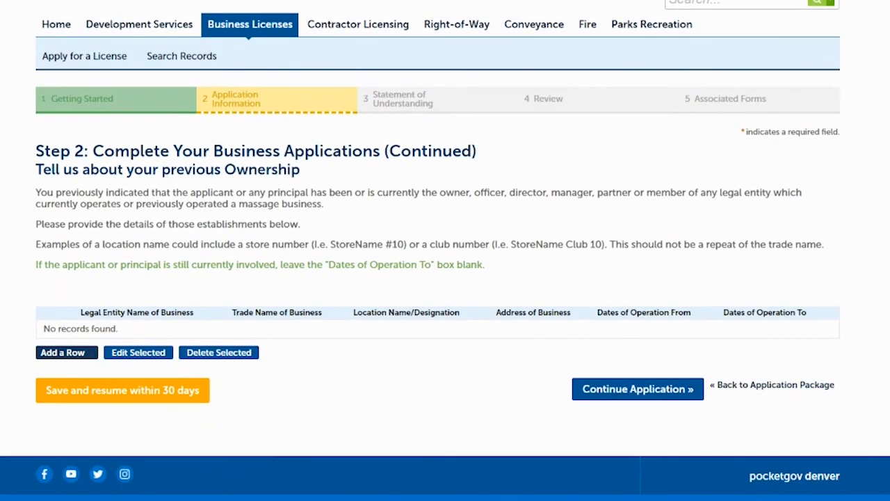
scroll(445, 245, "down", 1)
scroll(445, 245, "down", 1)
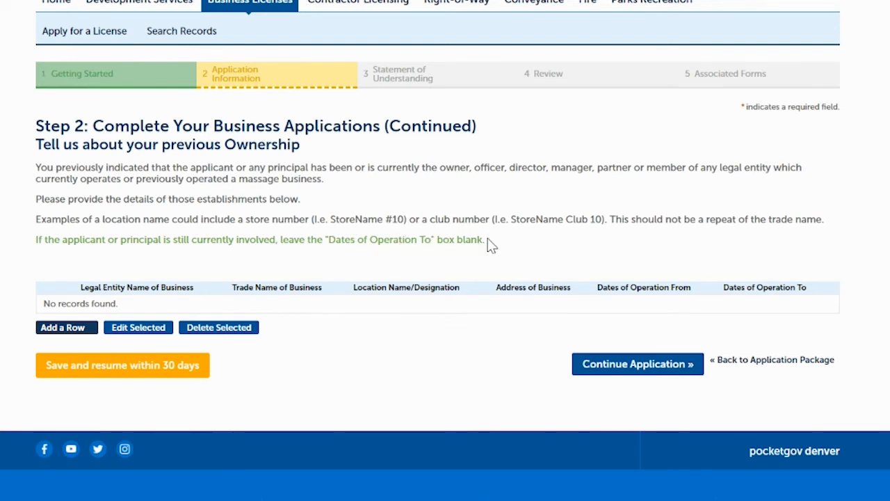
left_click(70, 338)
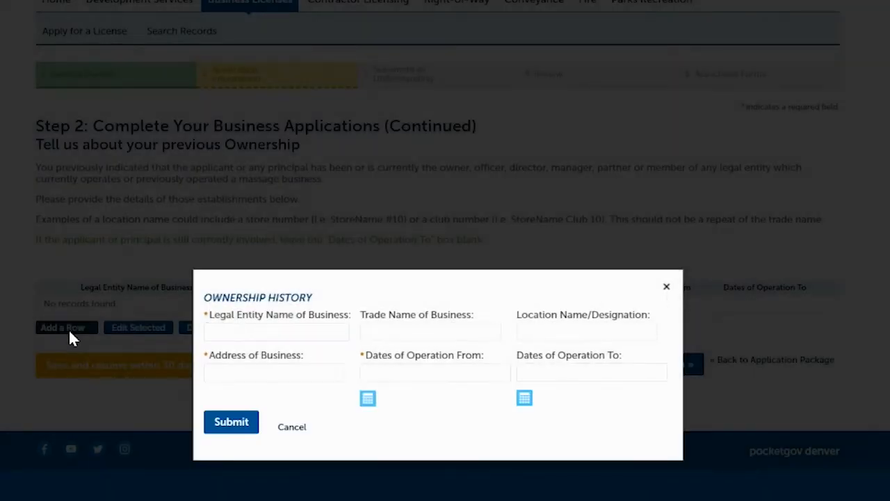
left_click(246, 251)
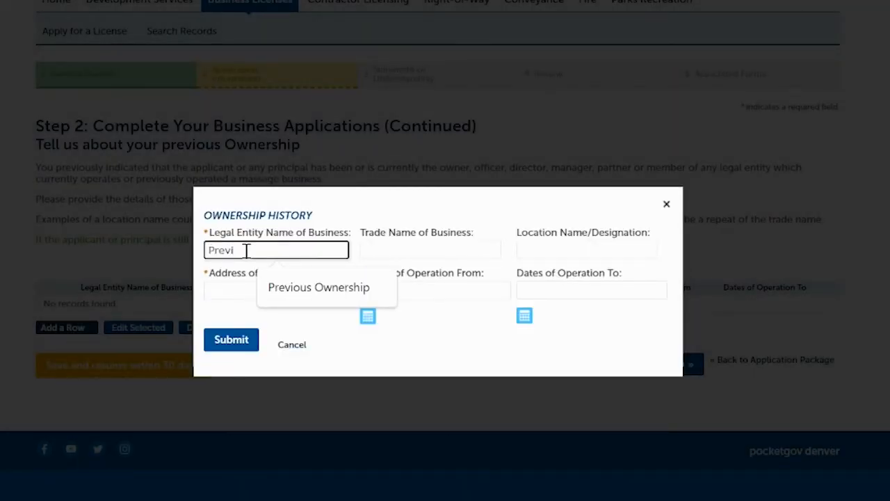
type("Previous Company, LLC")
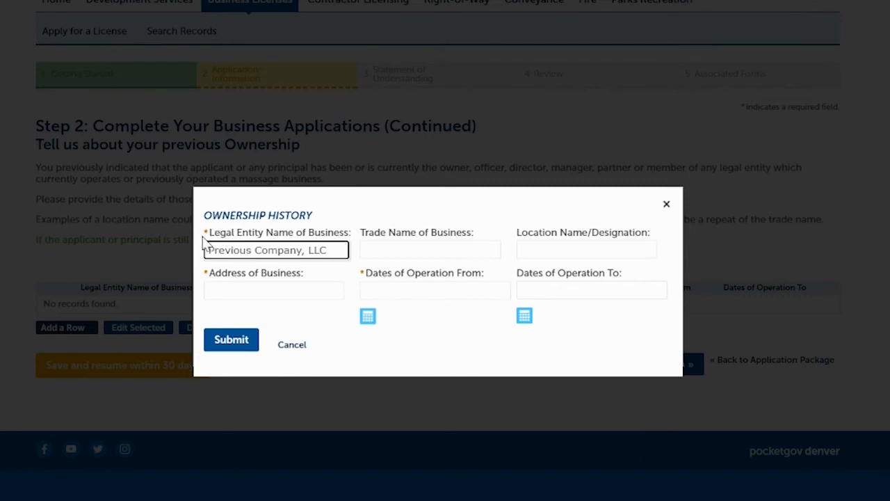
left_click(400, 248)
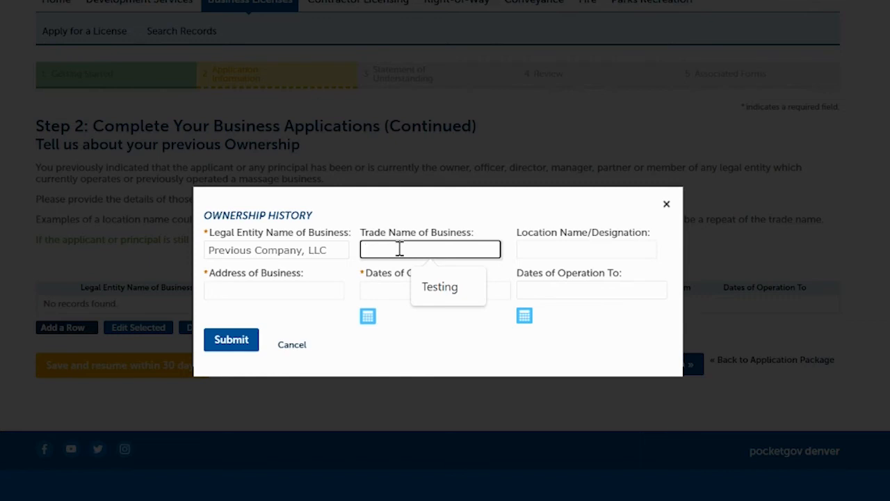
type("Massage Busi")
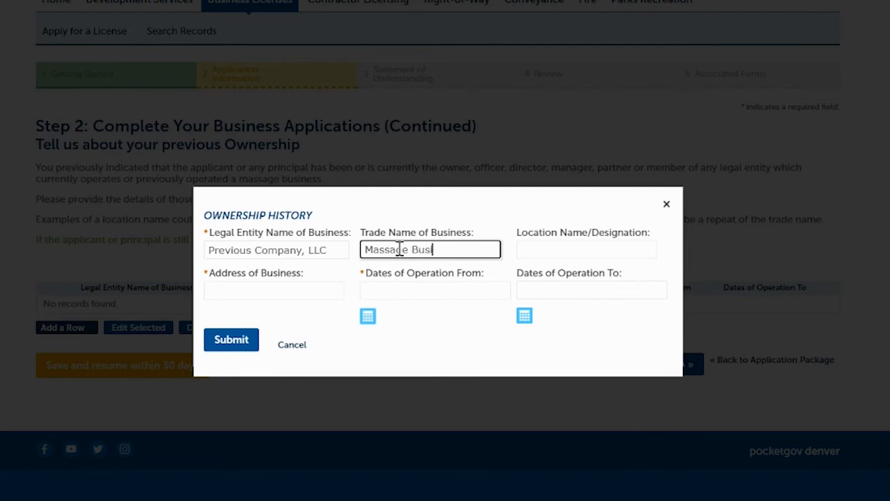
type("ness Trade Name")
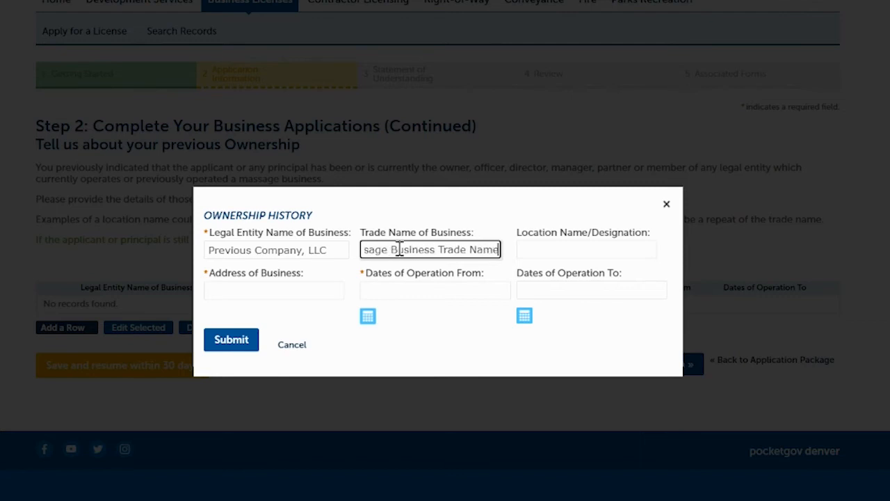
Set the location name to Store Number and enter the previous business's full address in the ownership history row
left_click(550, 249)
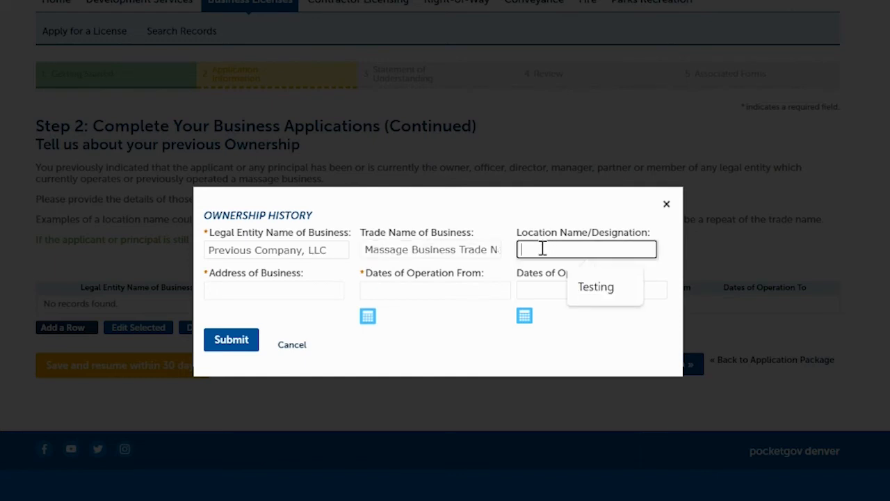
type("Store Number")
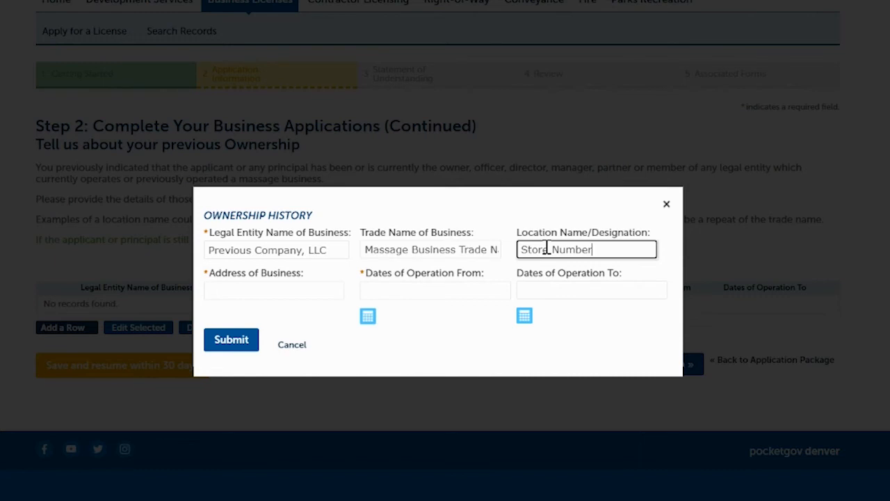
left_click(294, 291)
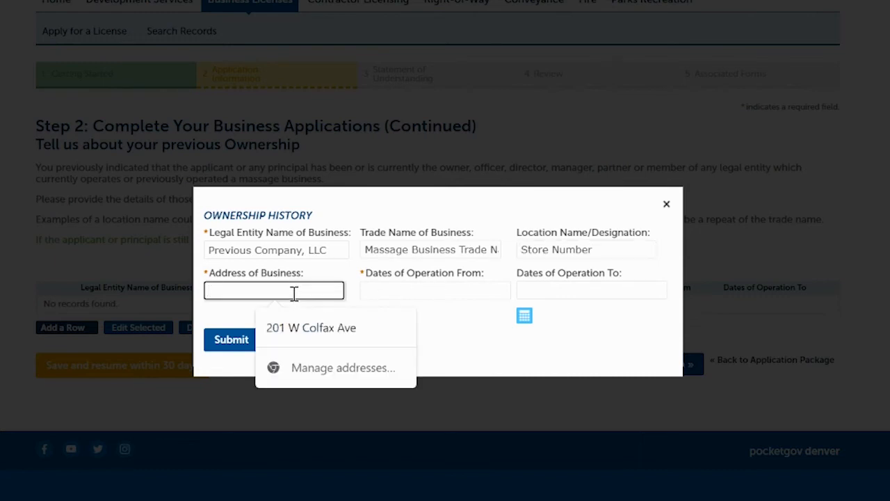
type("123 Main St, Boulder, CO")
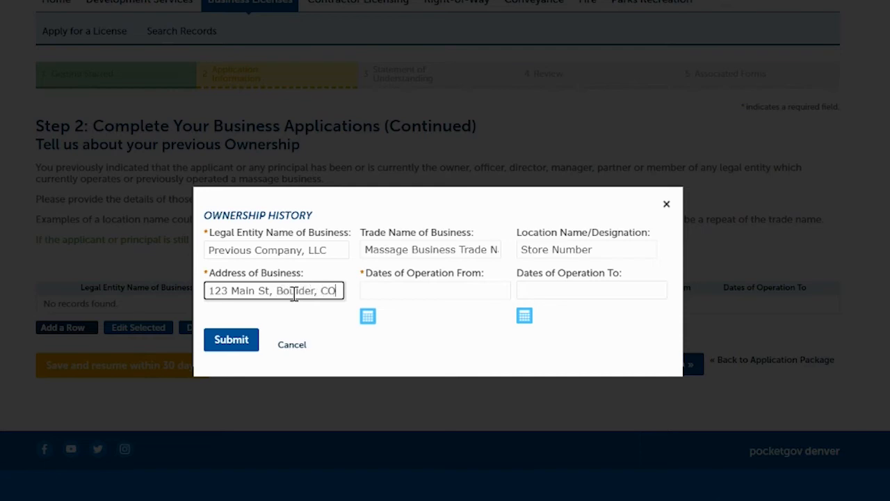
type("8")
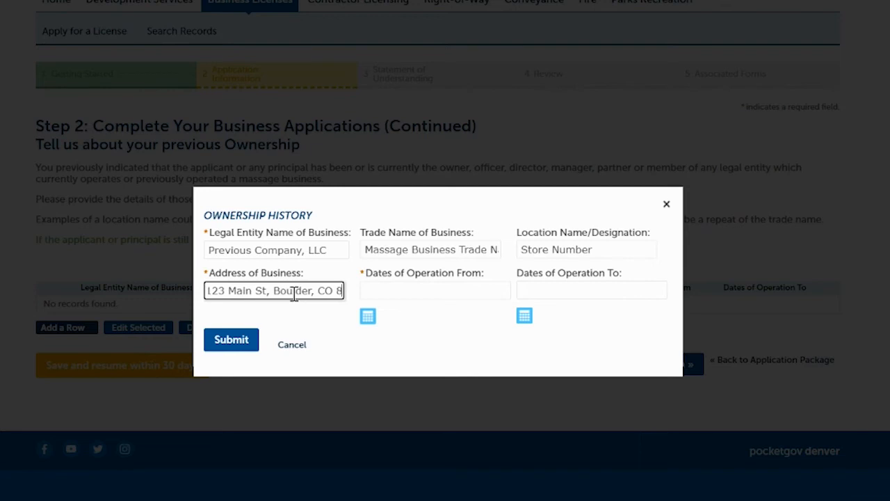
type("0302")
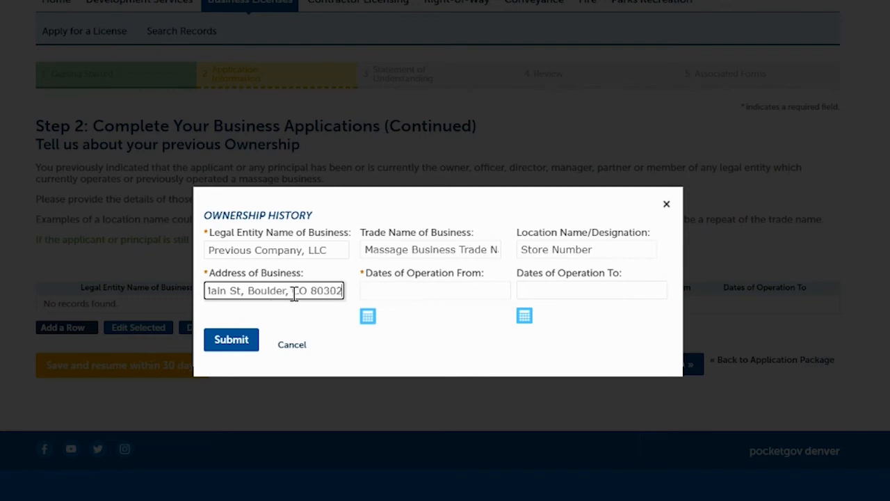
Set the dates of operation from 01/01/2000 to 01/01/2017, submit the ownership history row, and continue the application
left_click(423, 290)
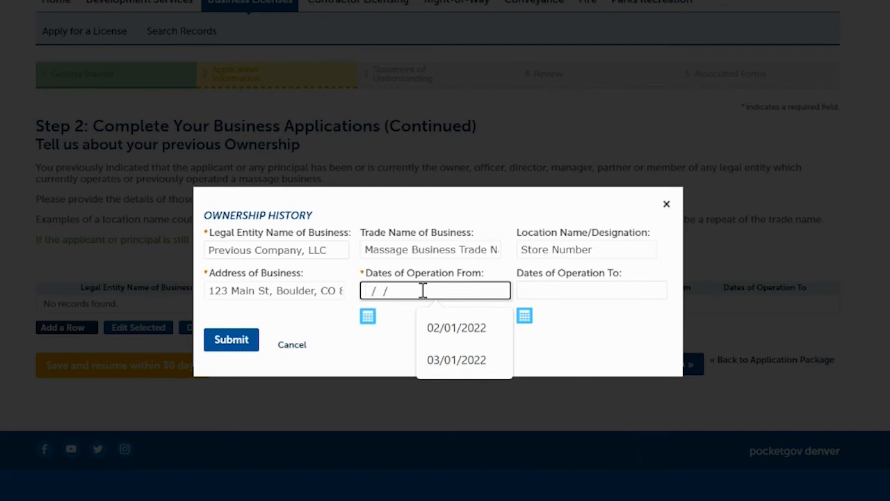
type("01/01/2000")
left_click(566, 290)
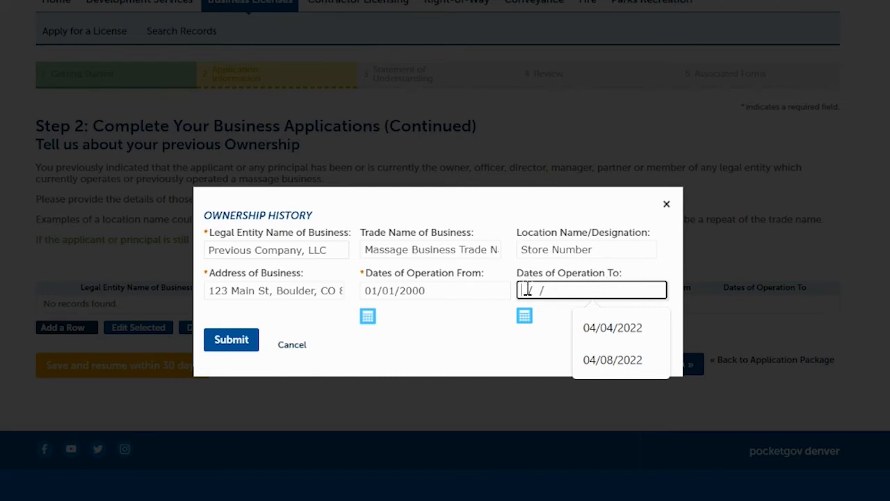
type("01/01/2017")
left_click(467, 352)
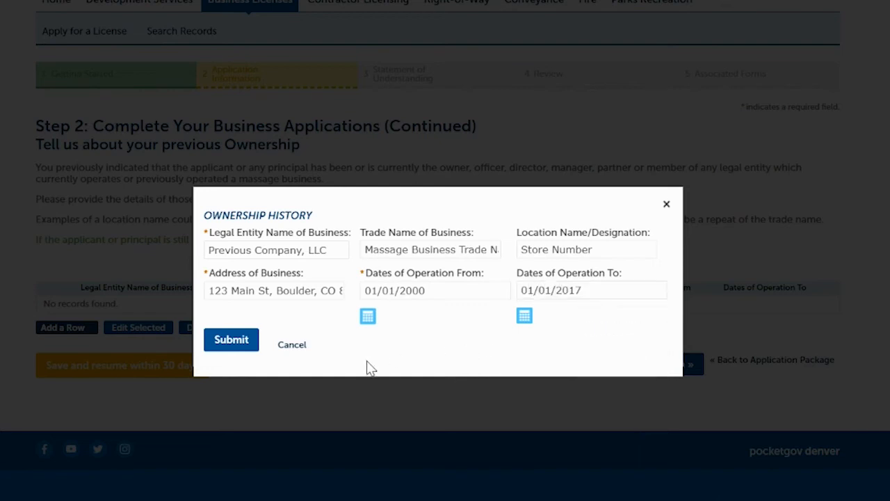
left_click(231, 341)
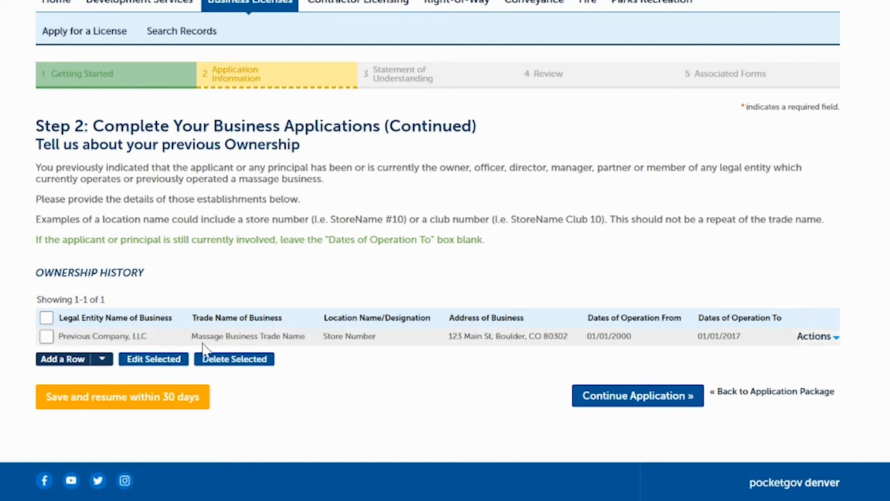
left_click(622, 396)
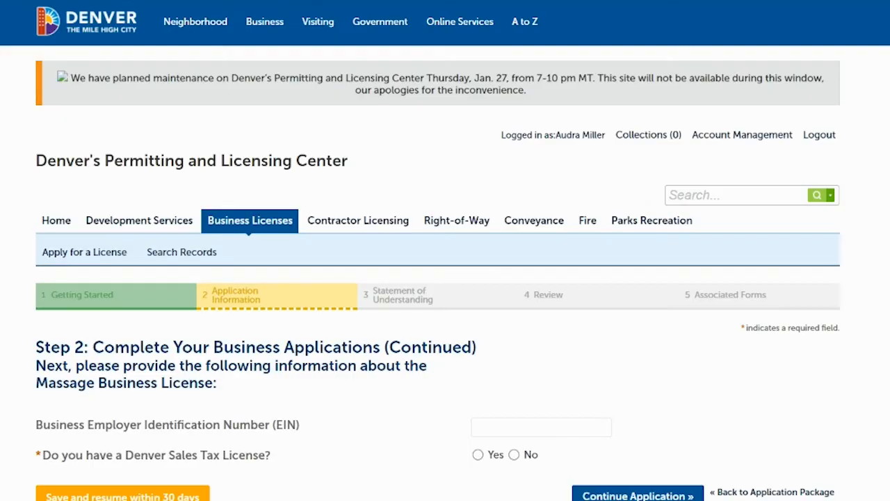
Enter the business's Employer Identification Number, answer Yes to having a Denver Sales Tax License, and continue the application
scroll(777, 213, "down", 3)
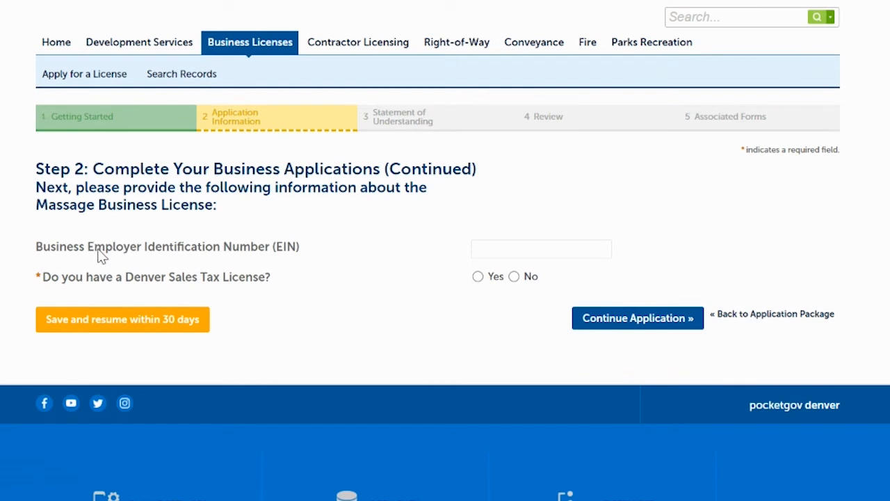
left_click(494, 252)
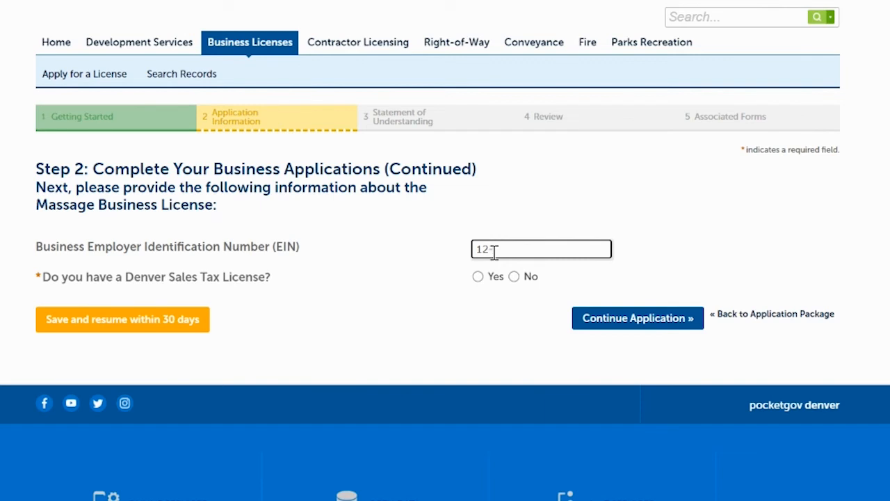
type("456789")
left_click(478, 277)
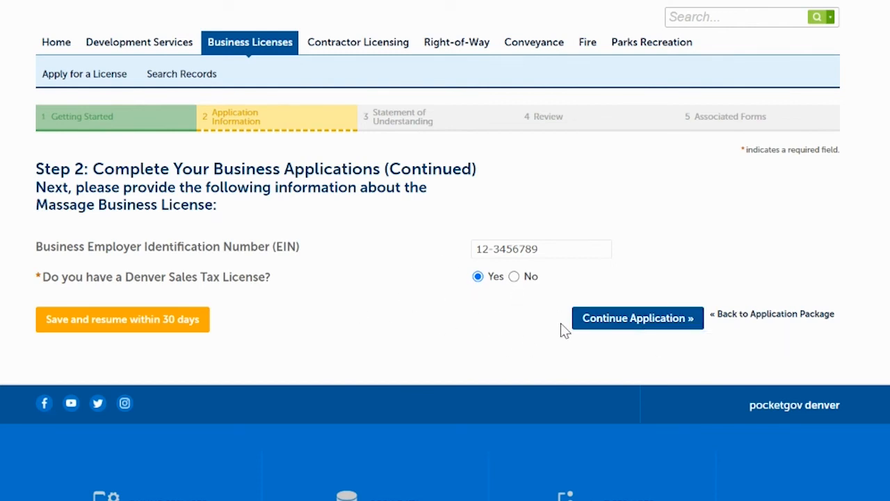
left_click(630, 314)
Upload the Declaration of Uniform Design file as the copies of any felony, misdemeanor, or municipal ordinance violation
scroll(494, 206, "down", 3)
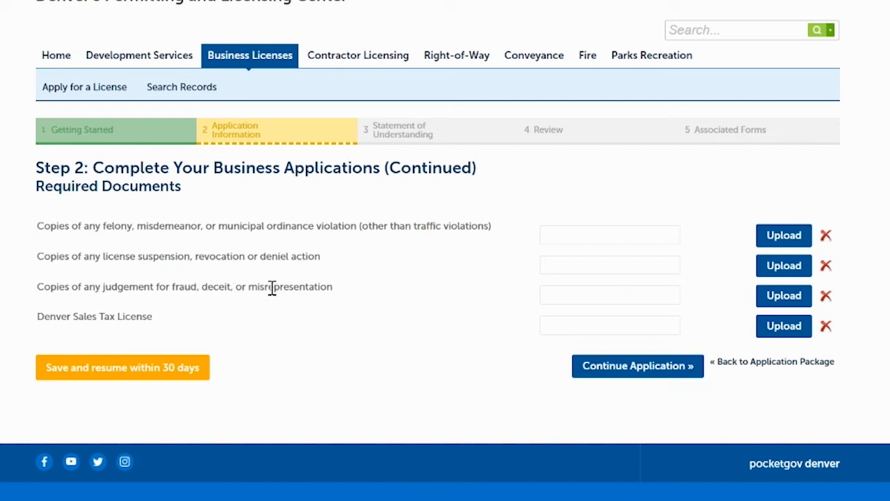
left_click(781, 236)
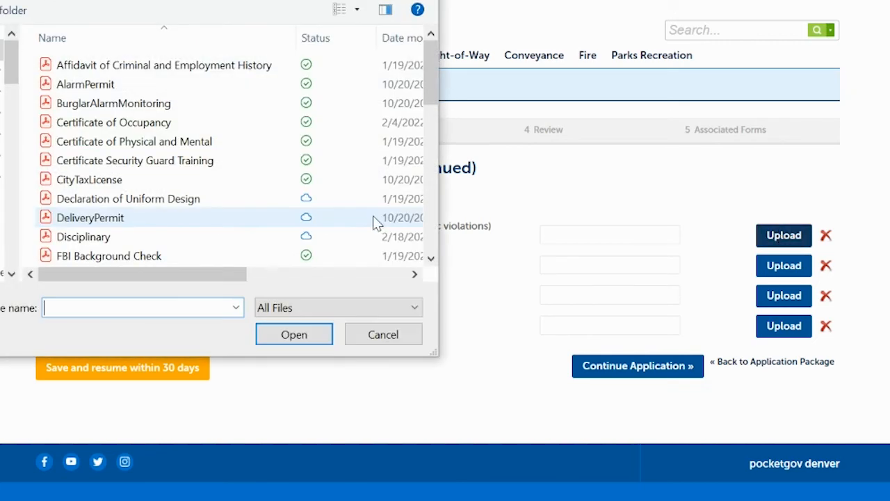
left_click(91, 199)
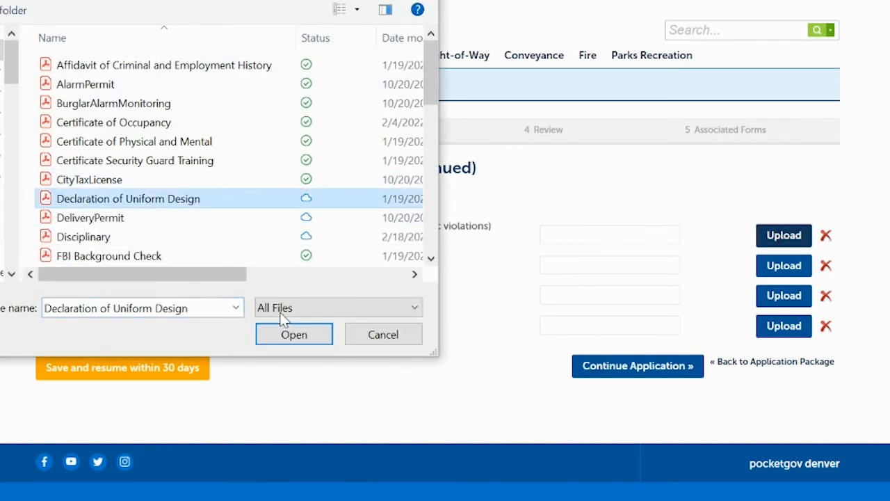
left_click(285, 329)
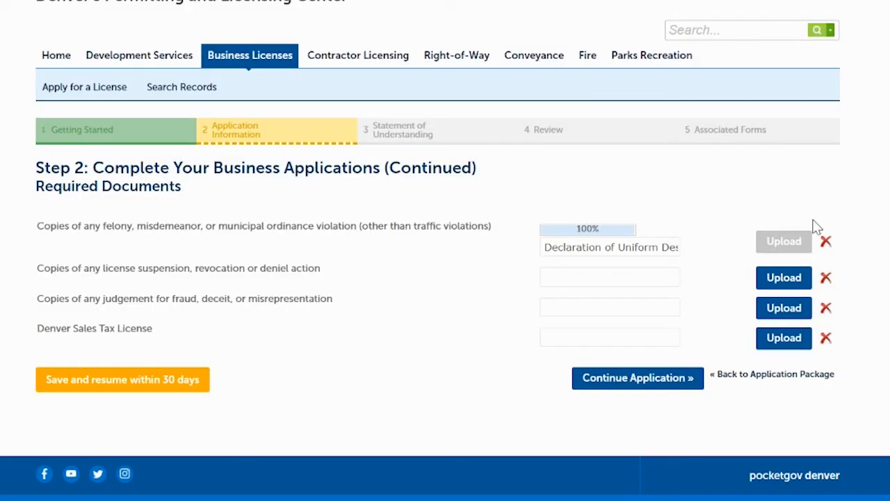
Upload Affidavit of Criminal and Employment History for license actions, Violation.pdf for judgments and CityTaxLicense.pdf for the Denver Sales Tax License, and continue
left_click(782, 331)
left_click(119, 65)
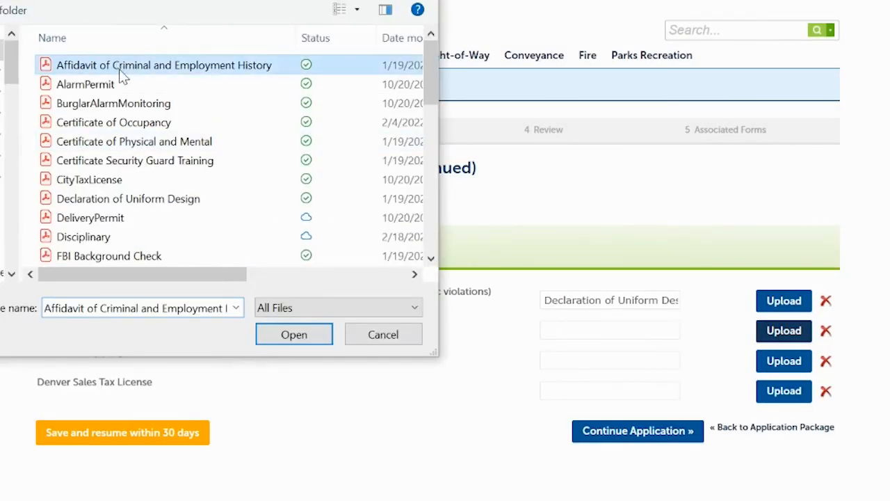
left_click(295, 335)
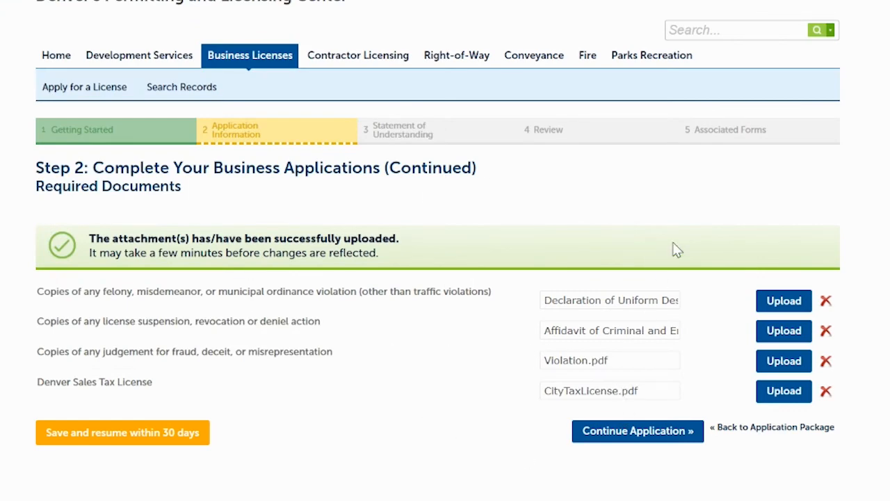
left_click(640, 432)
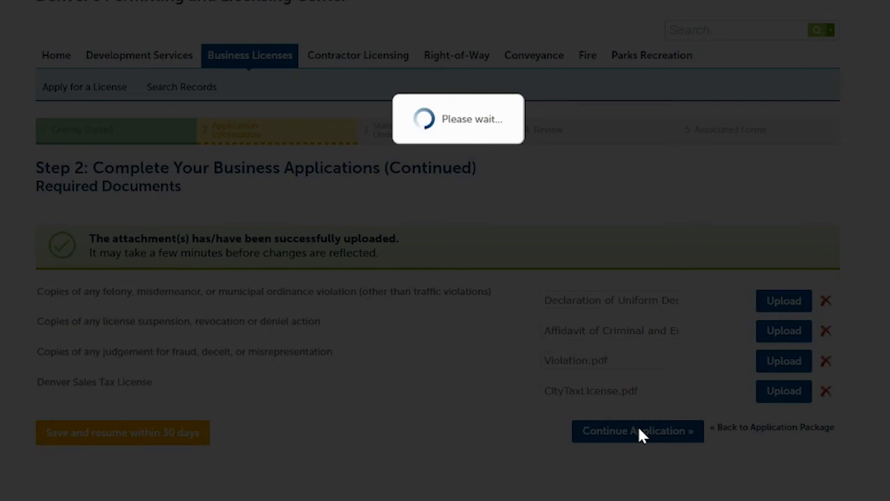
Acknowledge every statement about abiding by the massage business license terms and continue to the review page
scroll(639, 429, "down", 5)
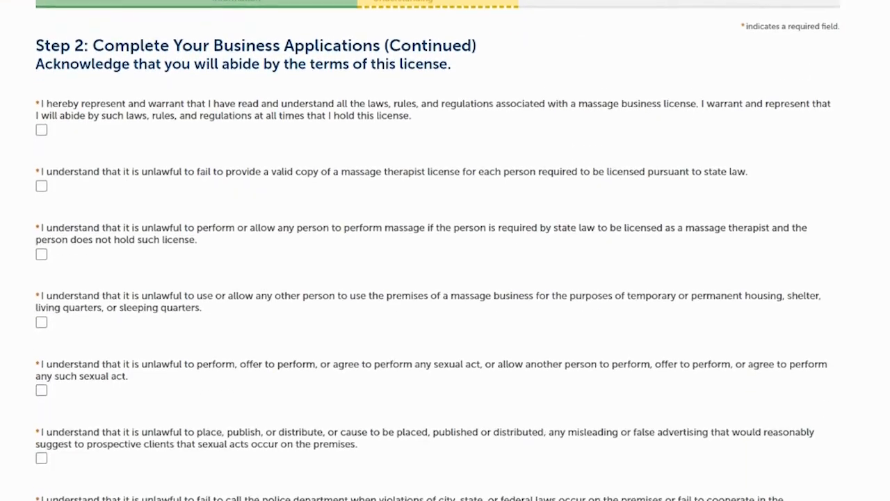
scroll(446, 250, "up", 1)
scroll(446, 251, "down", 1)
scroll(446, 250, "down", 2)
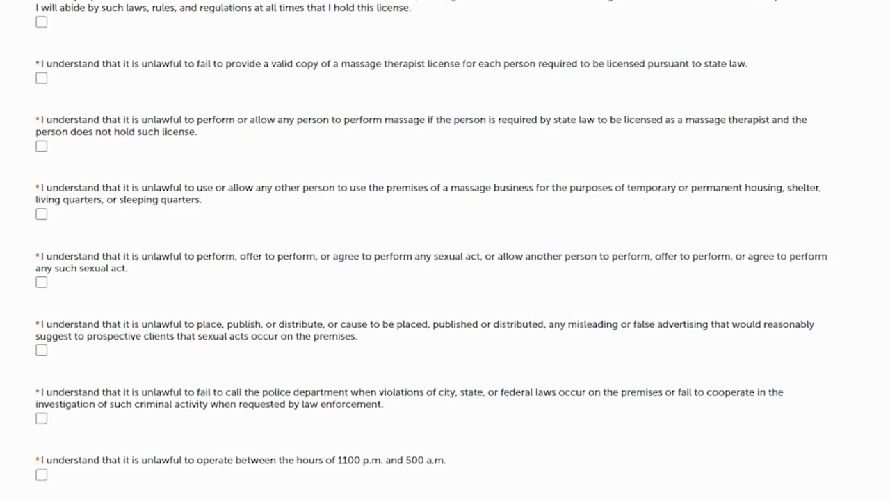
scroll(446, 251, "down", 3)
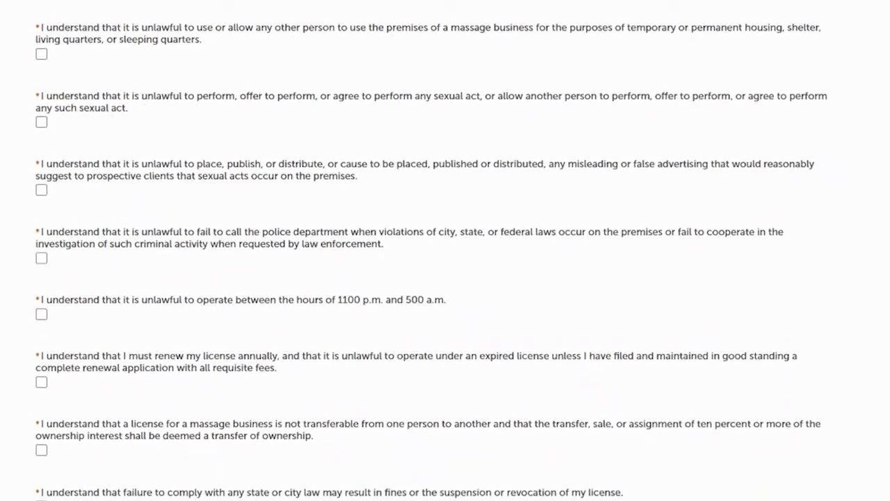
scroll(446, 251, "up", 5)
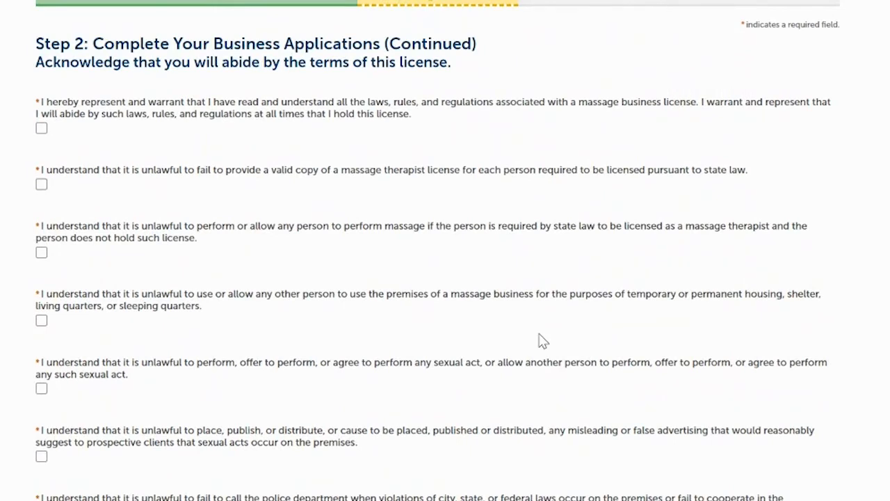
left_click(41, 128)
left_click(41, 185)
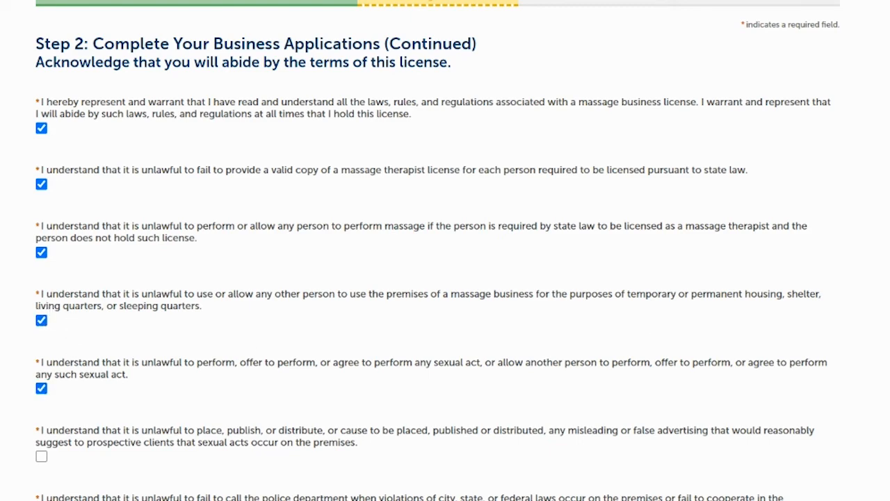
scroll(451, 249, "down", 4)
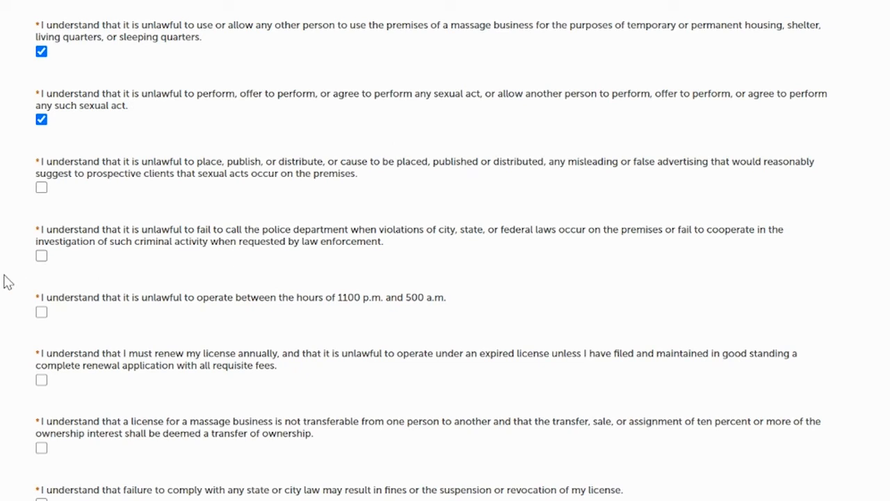
left_click(41, 256)
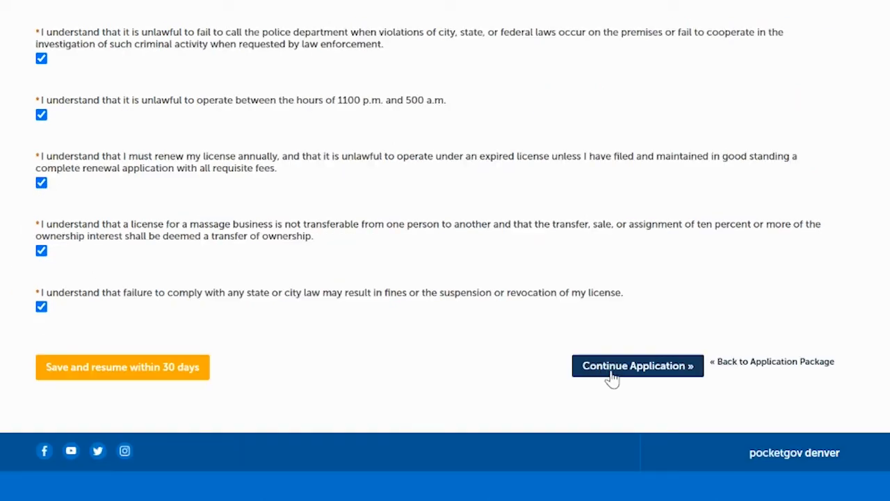
left_click(622, 370)
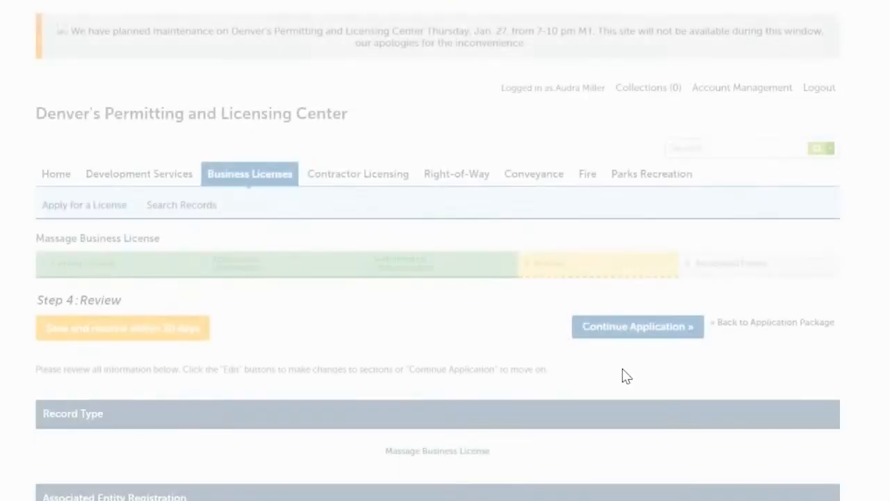
Review the Massage Business License application, agree to the oath of application certification, and continue the application
scroll(437, 278, "down", 8)
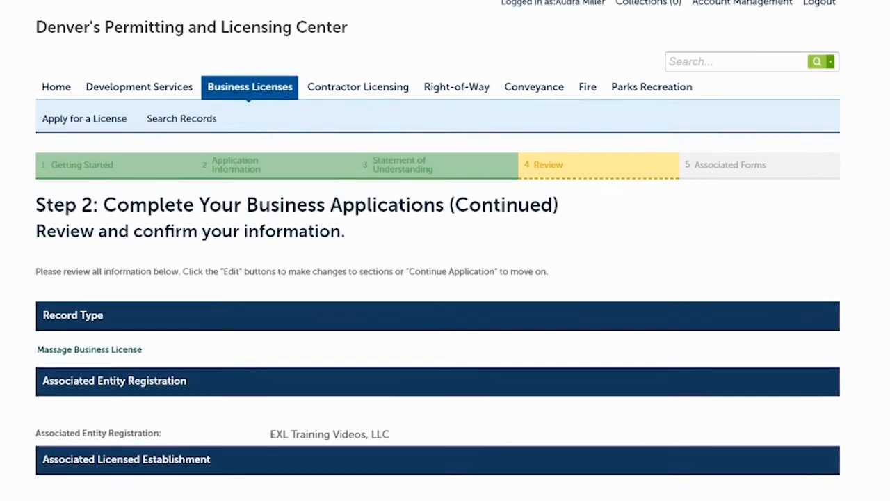
scroll(437, 278, "down", 5)
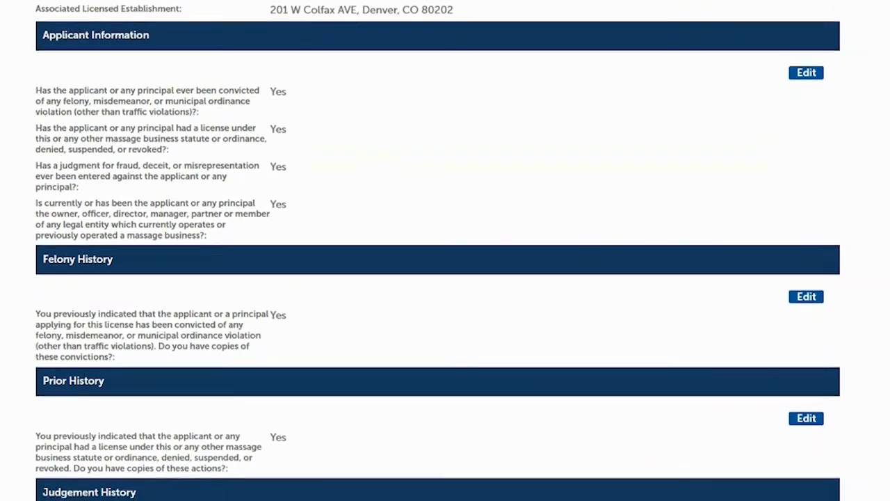
scroll(438, 278, "down", 4)
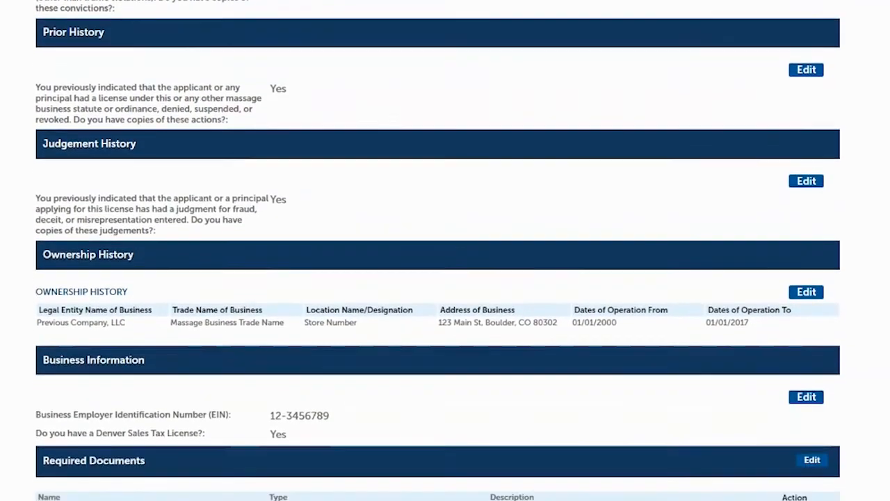
scroll(438, 279, "down", 1)
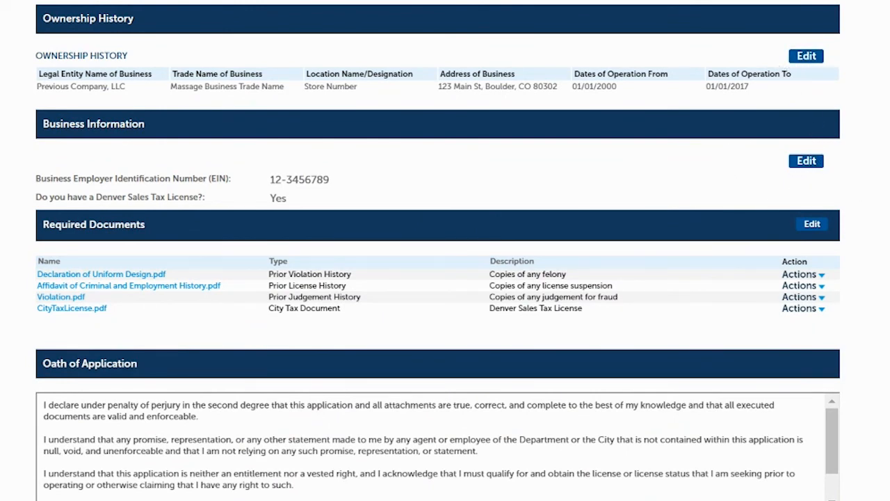
scroll(445, 278, "down", 2)
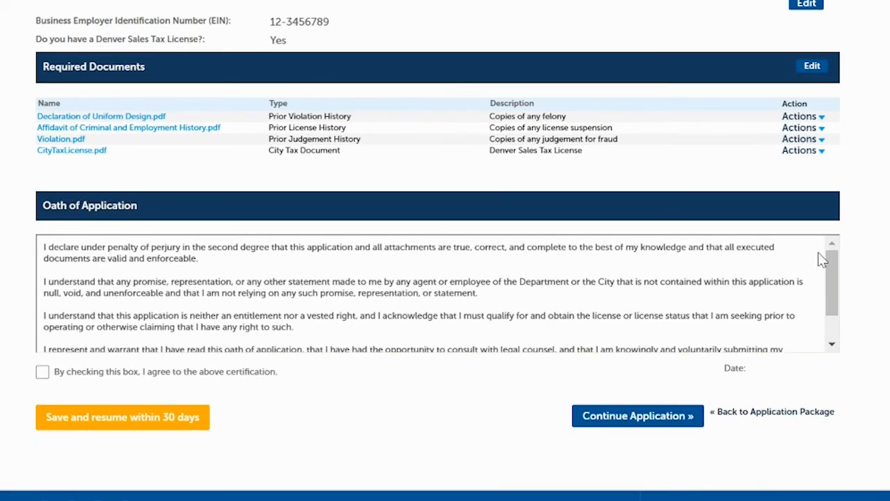
left_click_drag(827, 275, 843, 314)
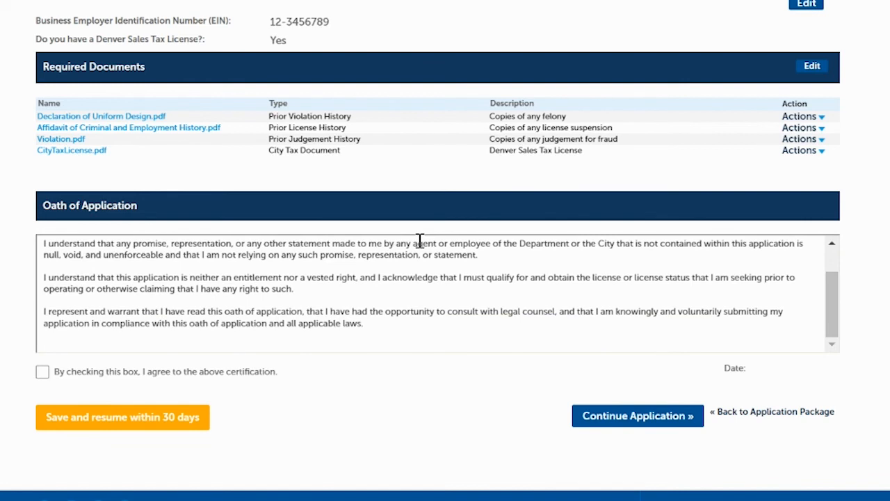
left_click(42, 372)
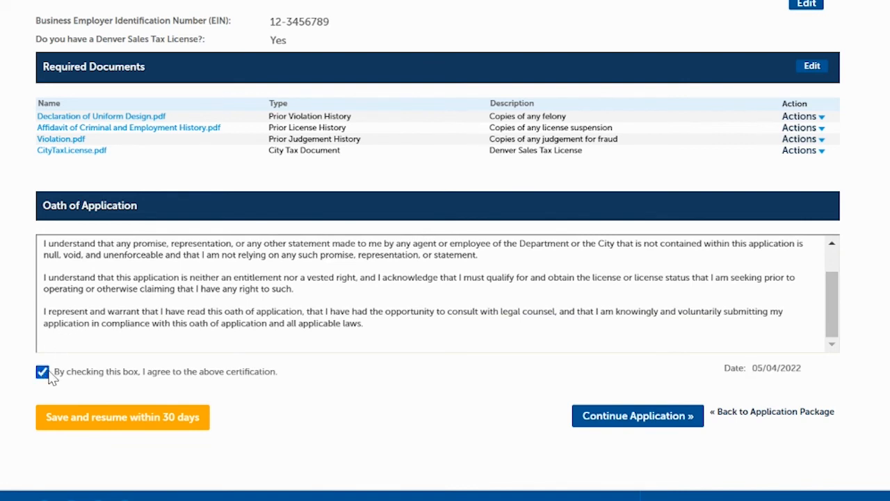
left_click(611, 419)
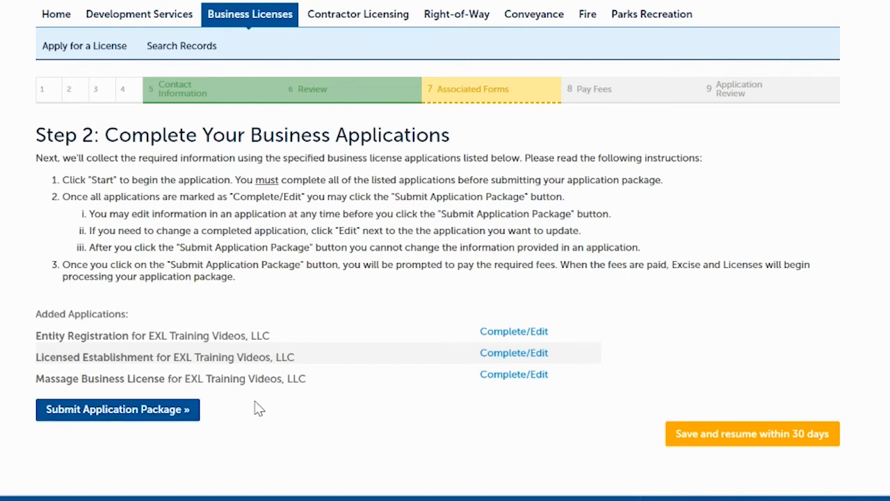
Submit the completed application package and go to the record list from the submission notice
left_click(172, 412)
scroll(445, 250, "down", 4)
scroll(445, 251, "down", 1)
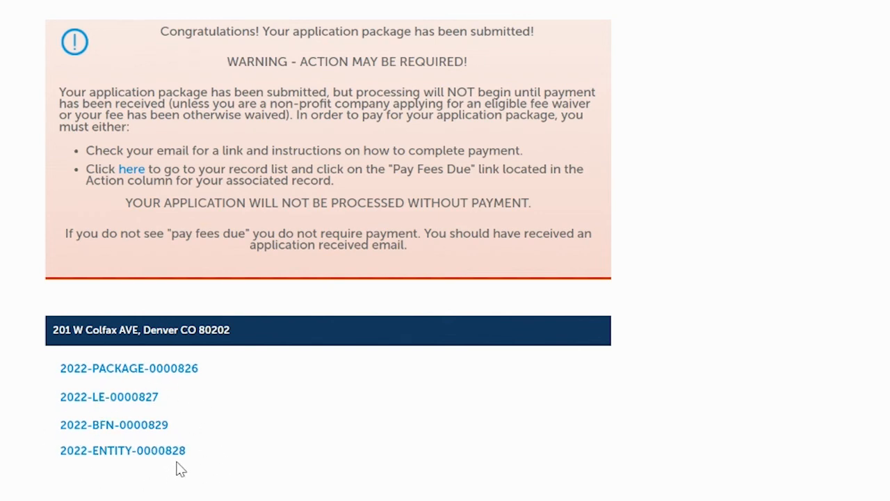
left_click(130, 174)
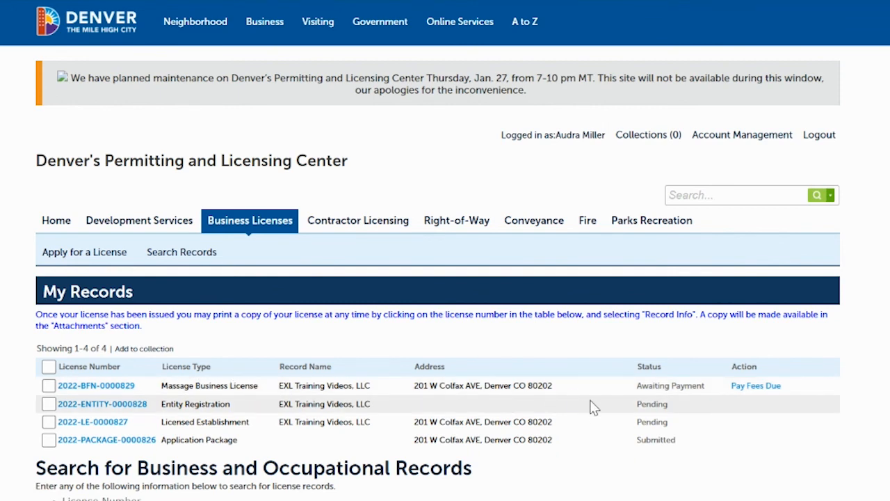
Start paying the fees due on the Massage Business License record and proceed through the fee summary and cart to checkout
left_click(766, 392)
scroll(620, 171, "down", 2)
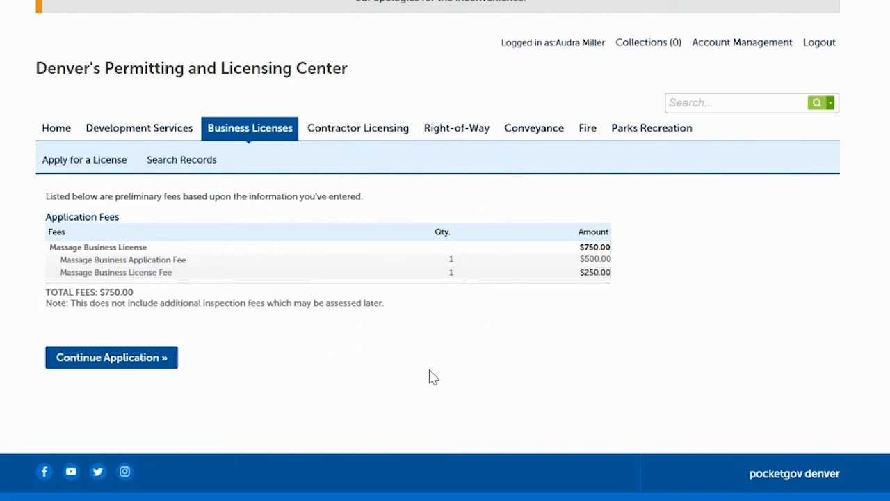
left_click(129, 364)
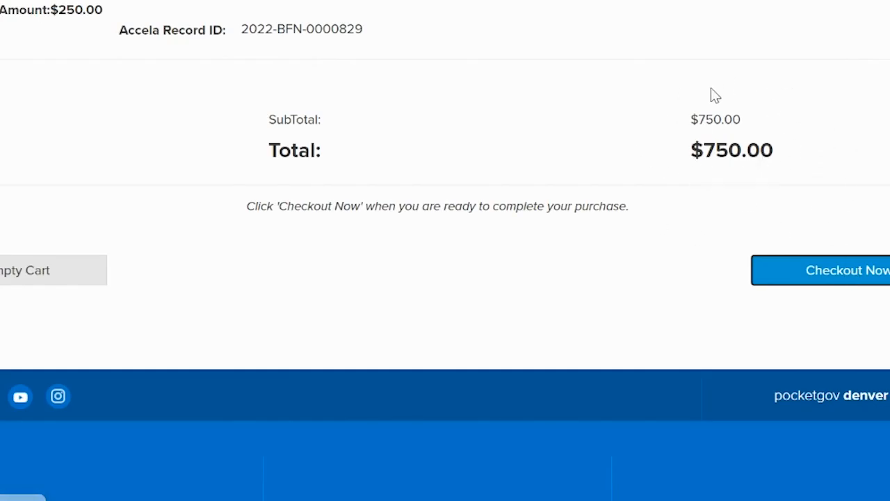
left_click(840, 275)
scroll(819, 222, "down", 5)
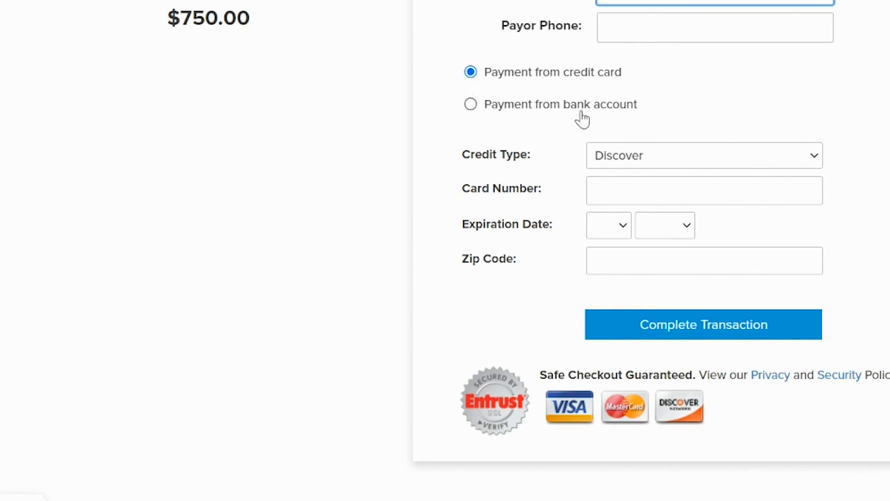
left_click(471, 104)
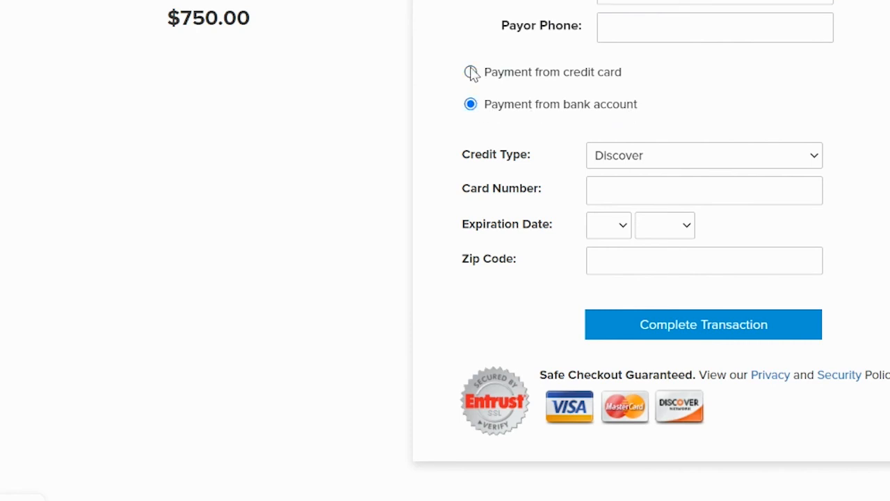
scroll(446, 250, "down", 5)
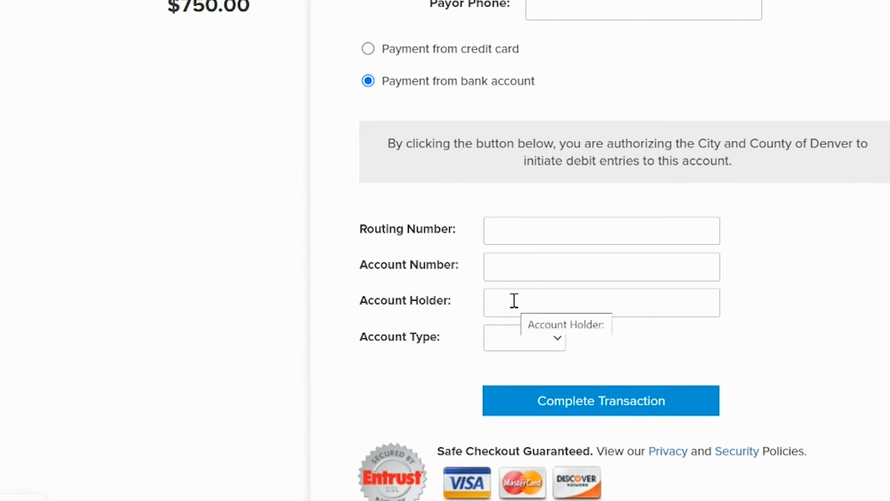
left_click(542, 343)
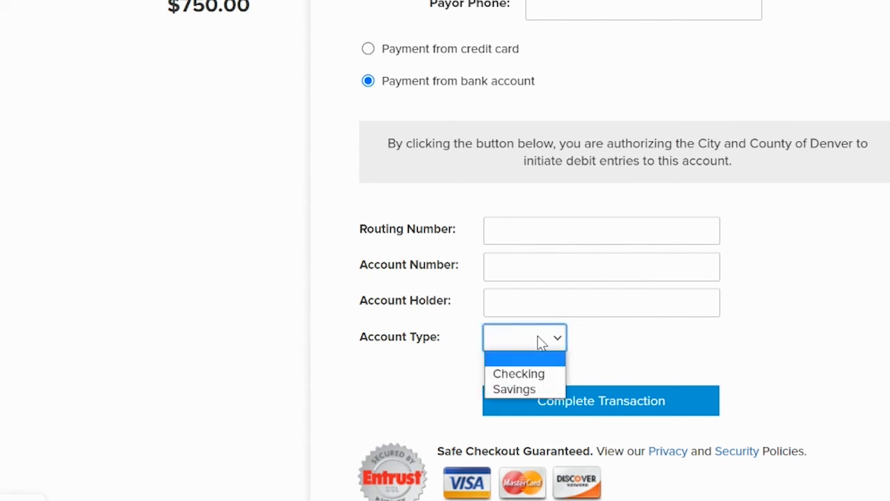
left_click(542, 342)
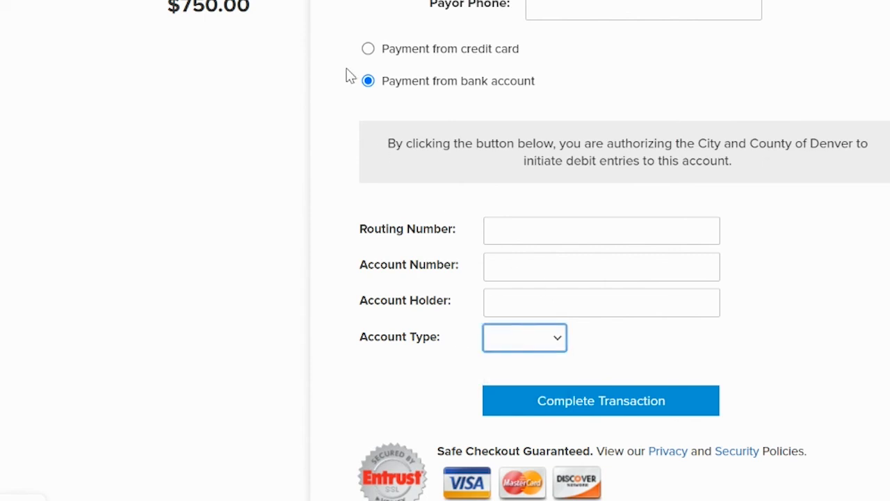
left_click(368, 52)
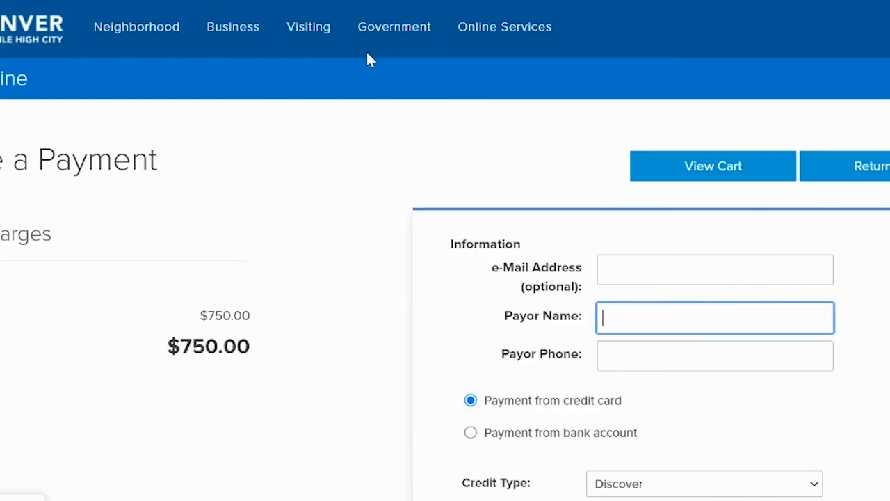
Set the credit type to Visa Card and fill in the card number and expiration date from the saved card
scroll(445, 250, "down", 5)
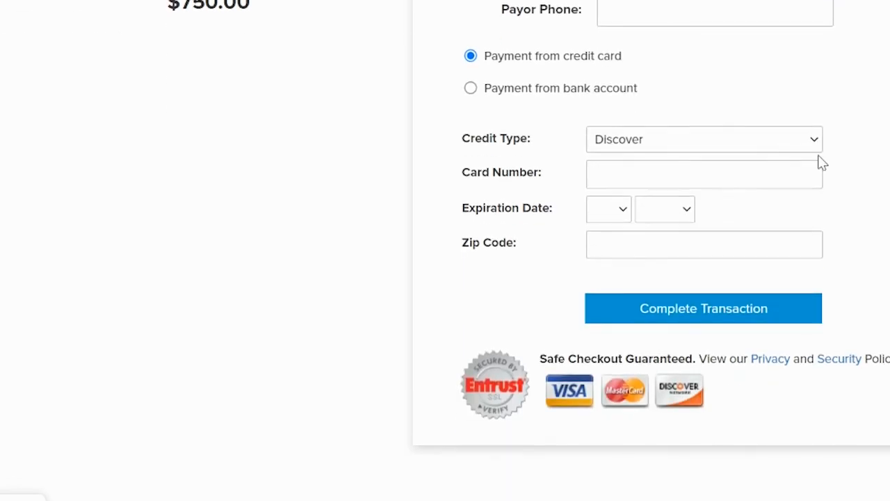
left_click(681, 139)
left_click(639, 191)
left_click(637, 182)
left_click(736, 217)
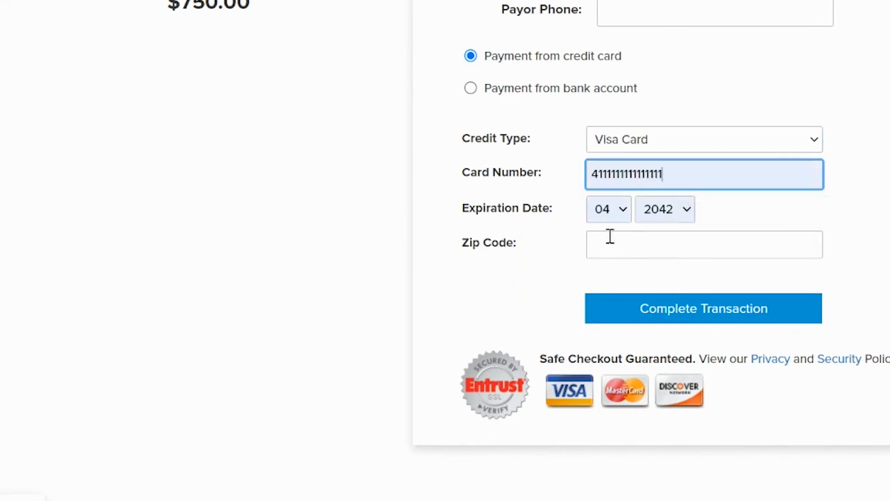
Enter the card's billing zip code and complete the payment transaction
left_click(618, 241)
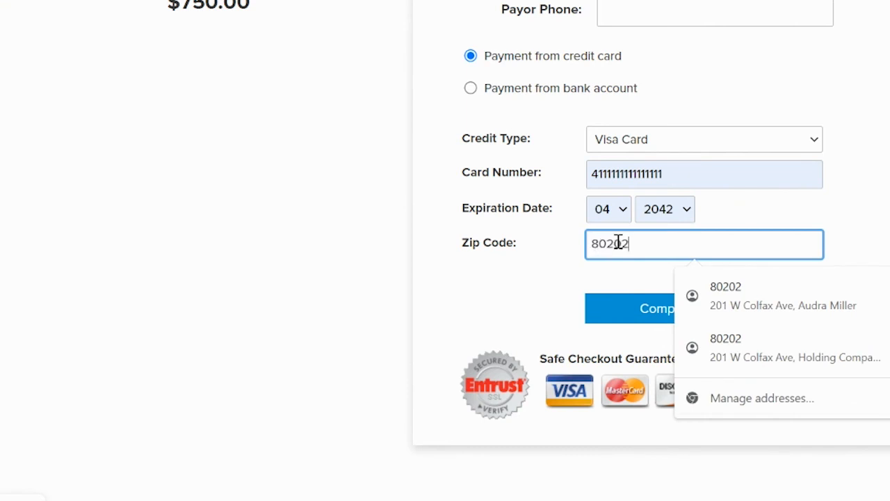
left_click(513, 295)
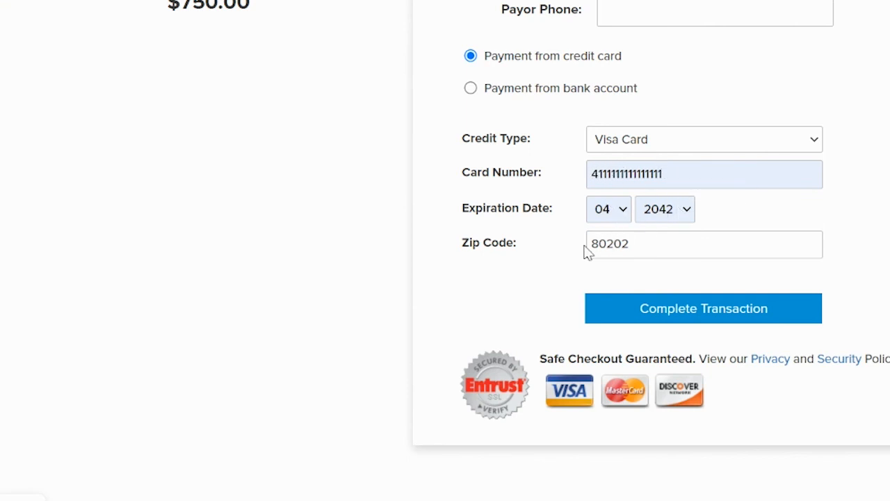
left_click(679, 311)
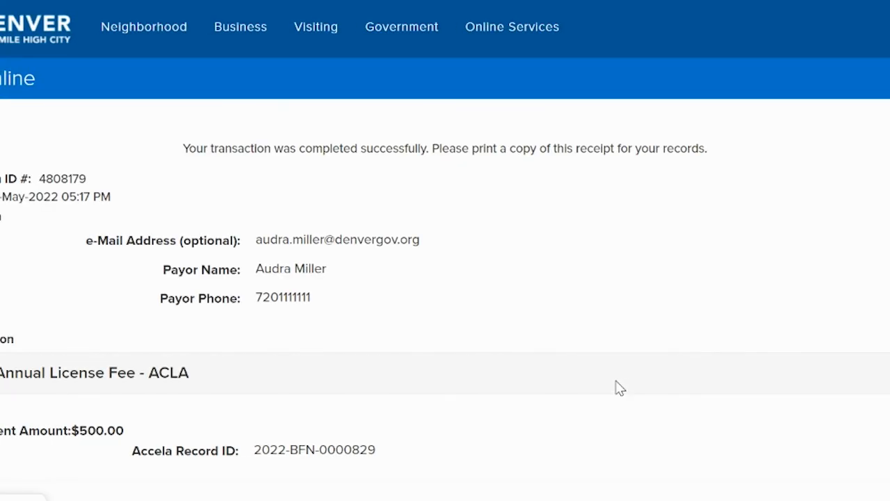
Examine the payment receipt, including the payor details, the itemized license and application fees, and the total
scroll(445, 250, "down", 5)
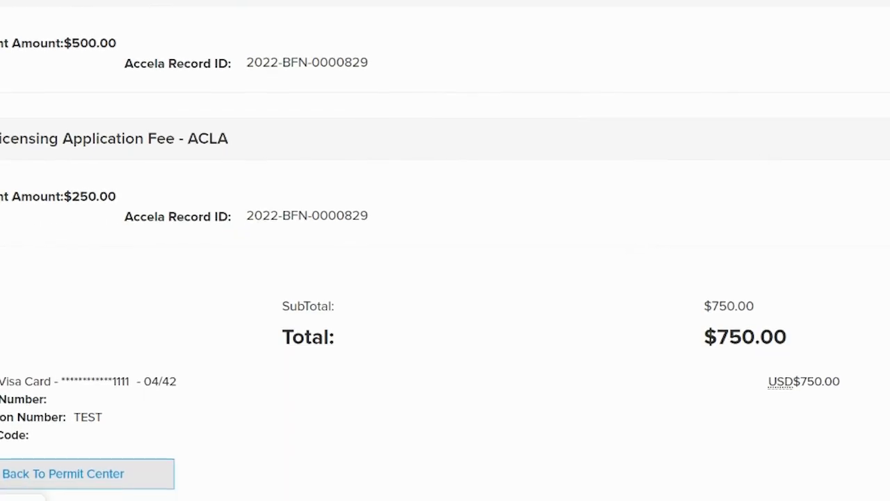
scroll(445, 251, "down", 1)
scroll(445, 251, "up", 6)
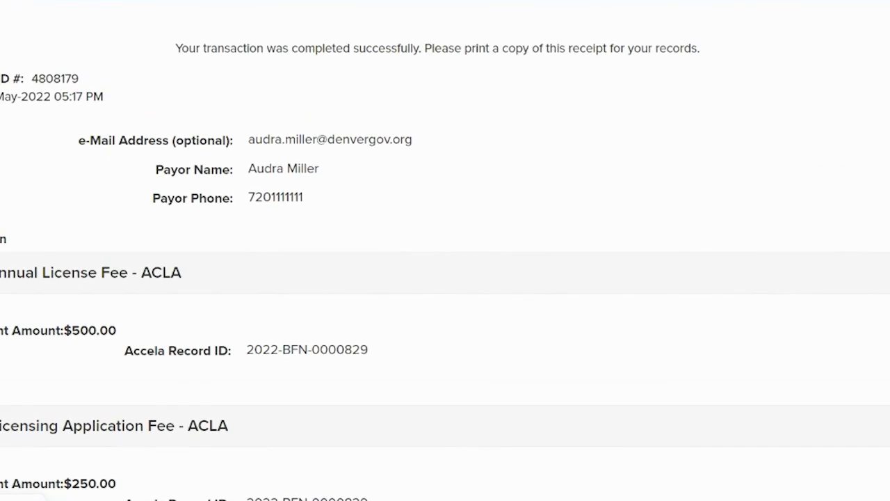
scroll(446, 251, "down", 5)
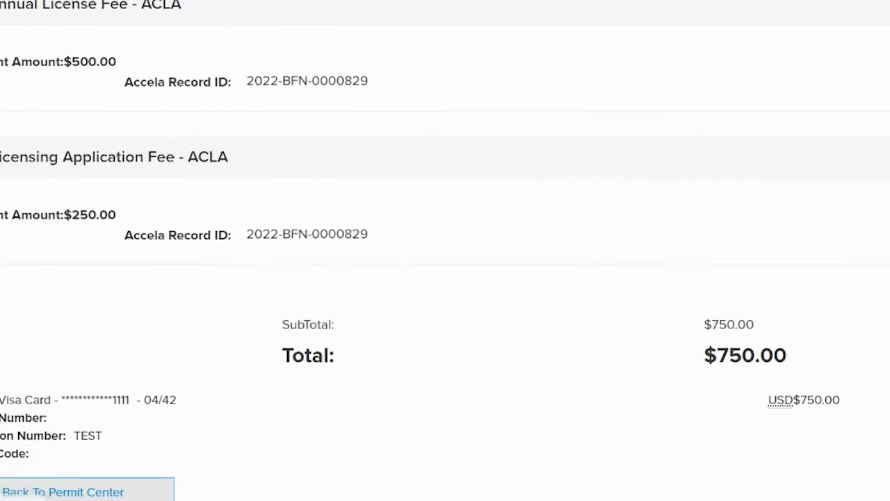
scroll(445, 251, "up", 2)
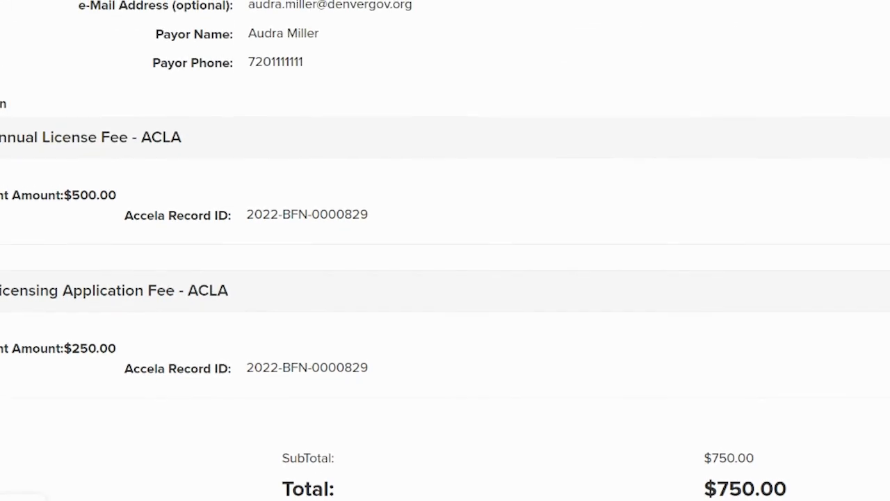
scroll(445, 250, "down", 2)
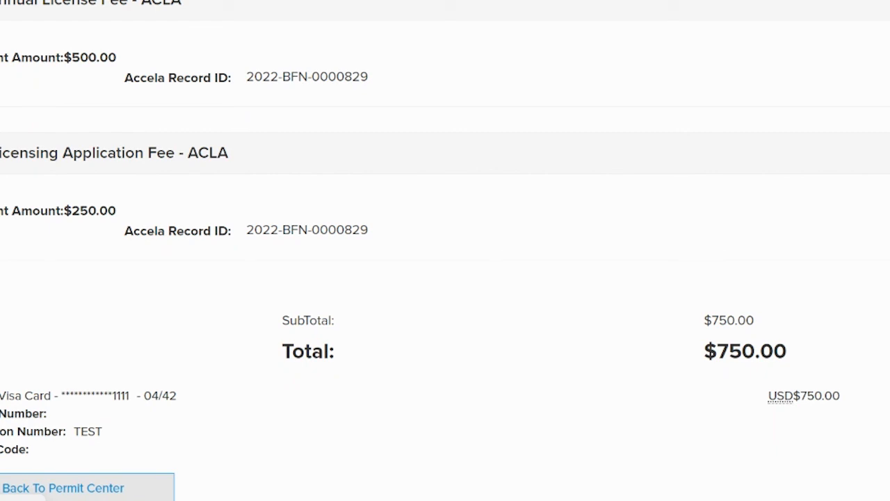
scroll(445, 250, "up", 5)
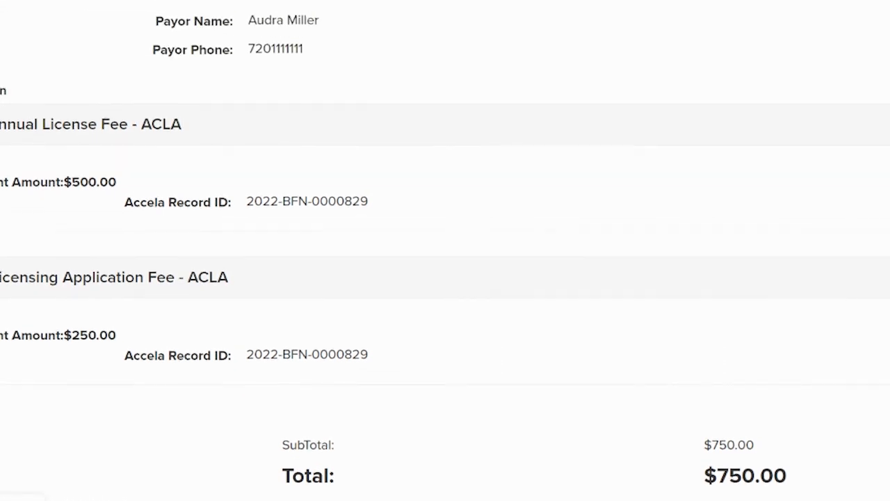
scroll(445, 251, "down", 3)
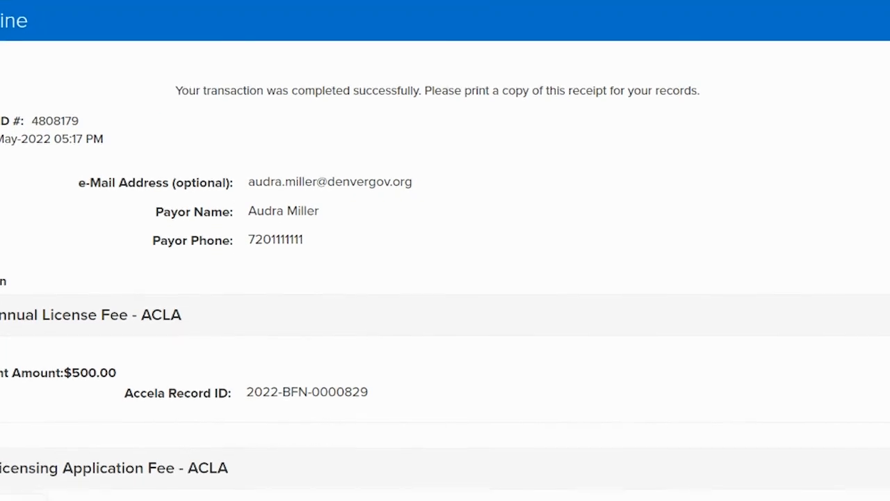
scroll(445, 250, "down", 4)
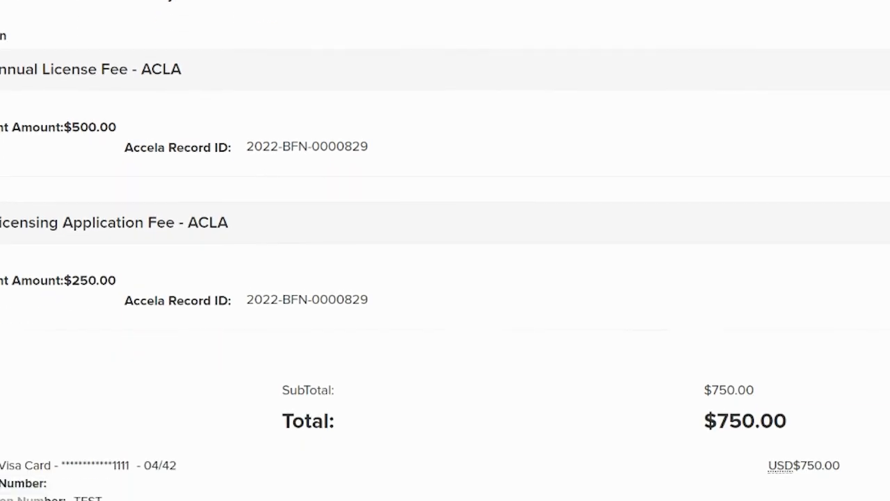
scroll(497, 324, "up", 1)
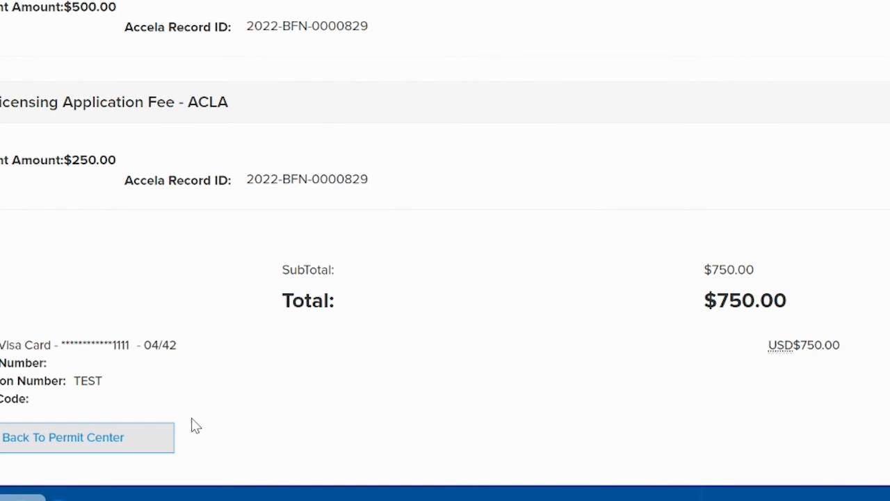
Return to the permit center from the receipt and expand the Business Licenses list in My Records
left_click(57, 440)
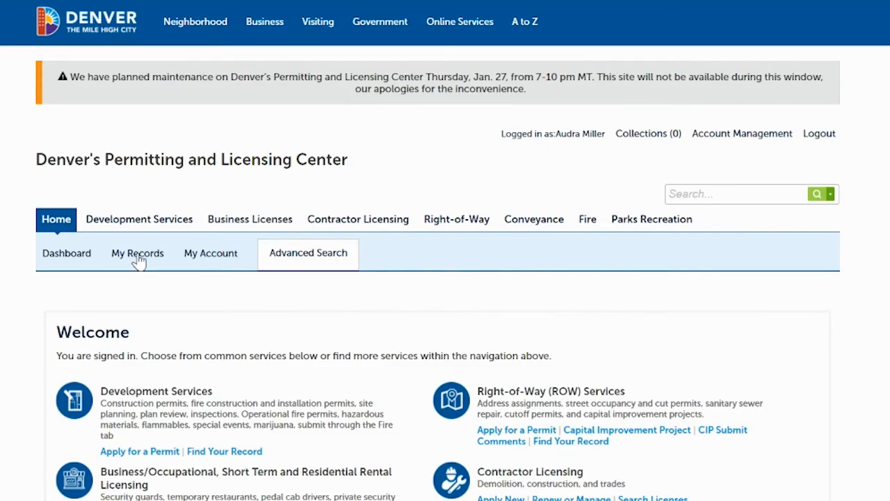
left_click(137, 255)
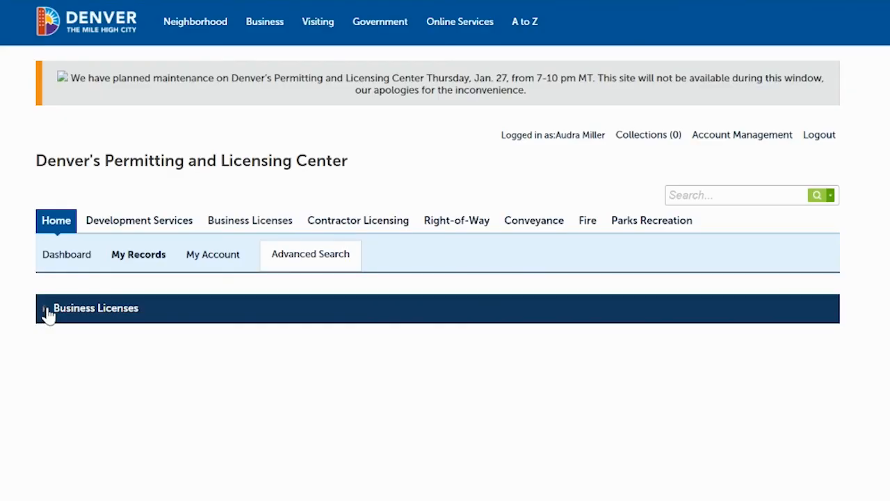
left_click(46, 311)
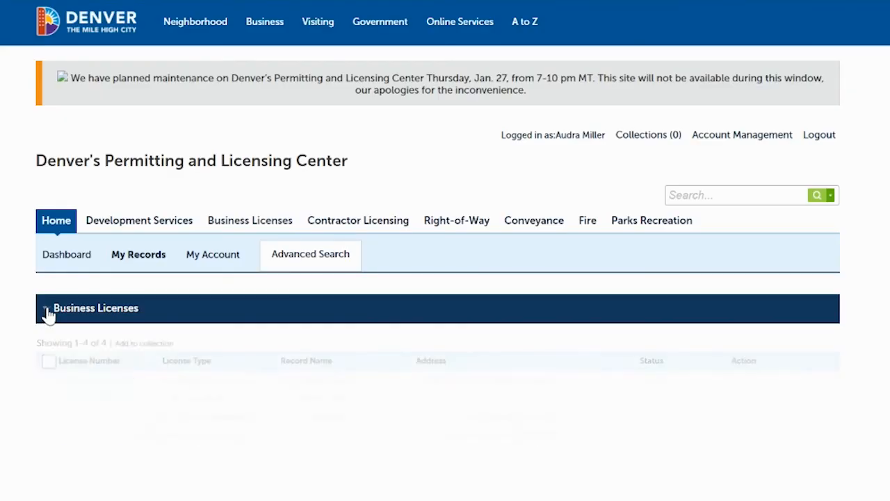